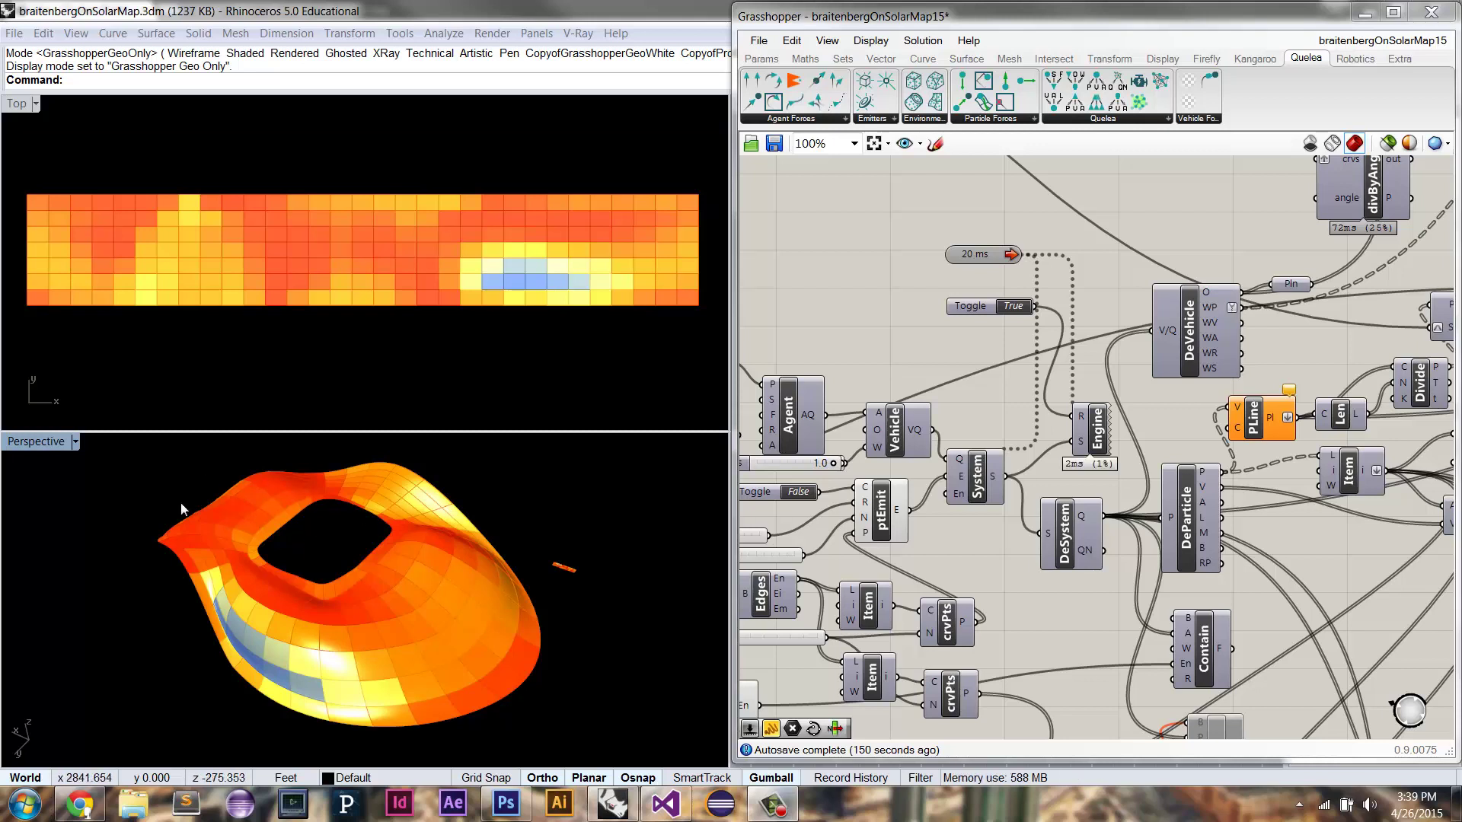
# Step: Switch to Chrome and examine the EcoSkin – Environmental Center project page, from the main rendering through the design process and panel diagrams
pyautogui.click(85, 806)
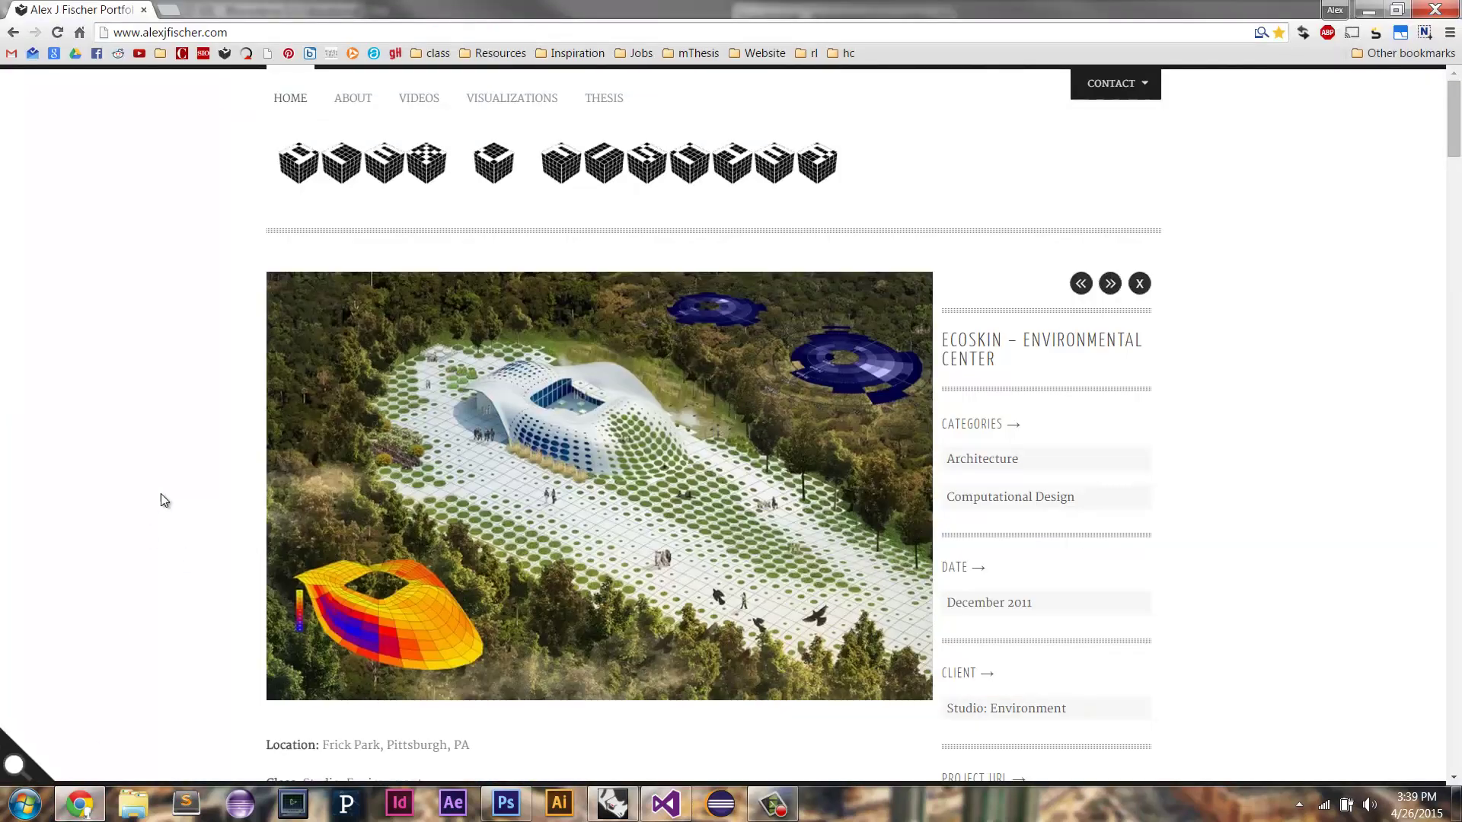
pyautogui.scroll(-1, 152, 542)
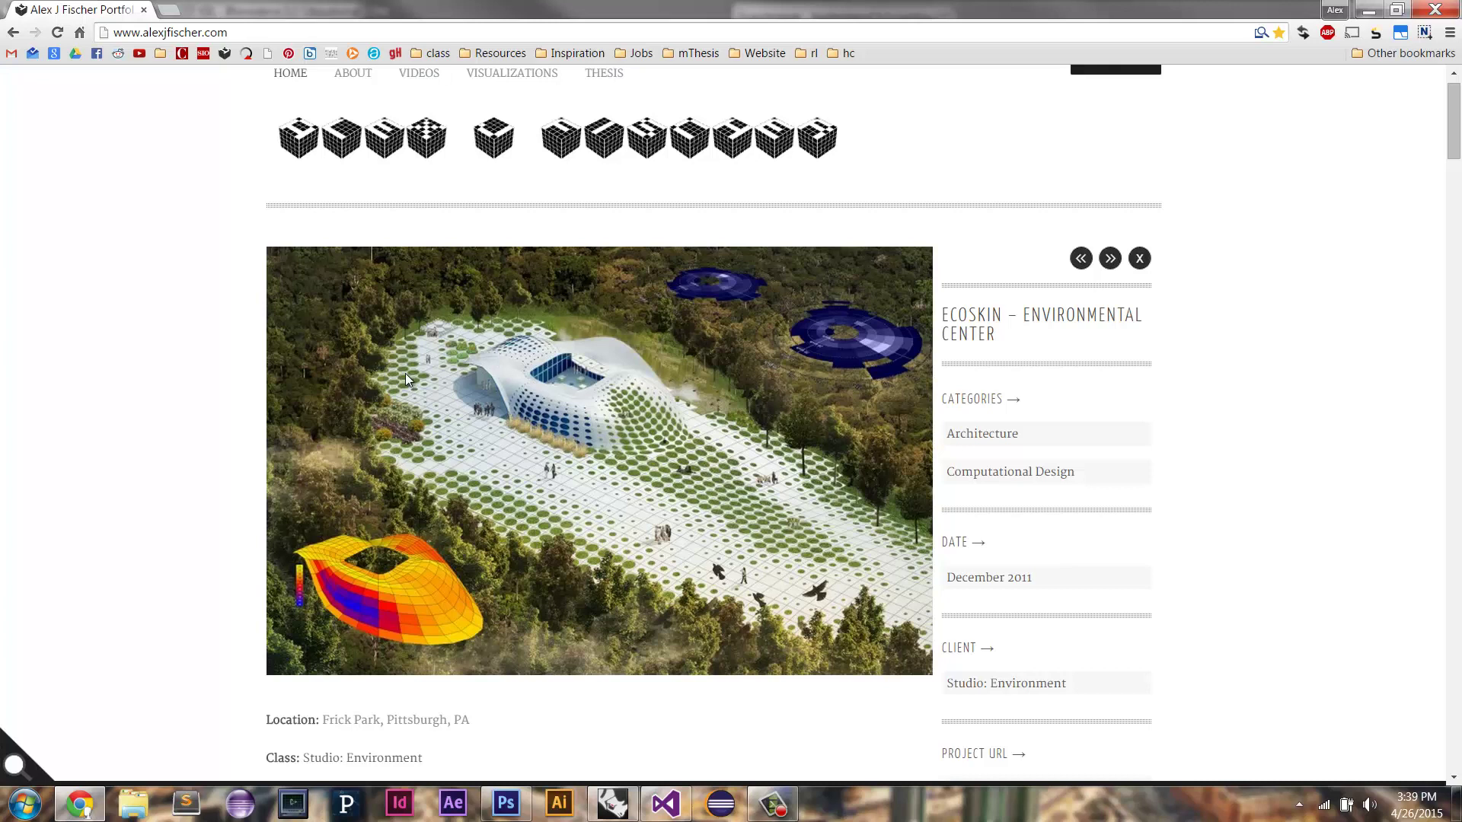
pyautogui.scroll(-10, 134, 414)
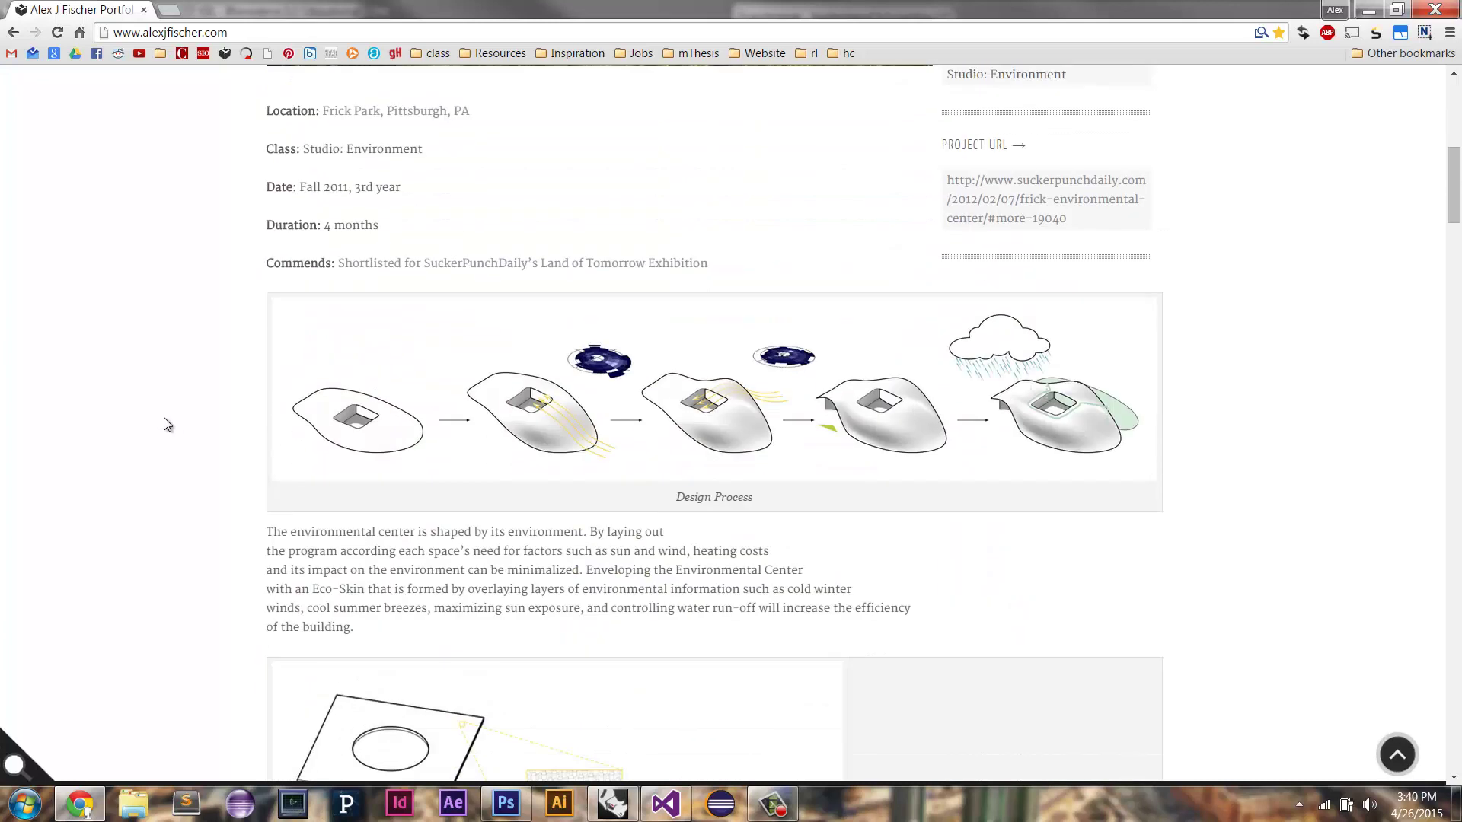
pyautogui.scroll(-4, 167, 422)
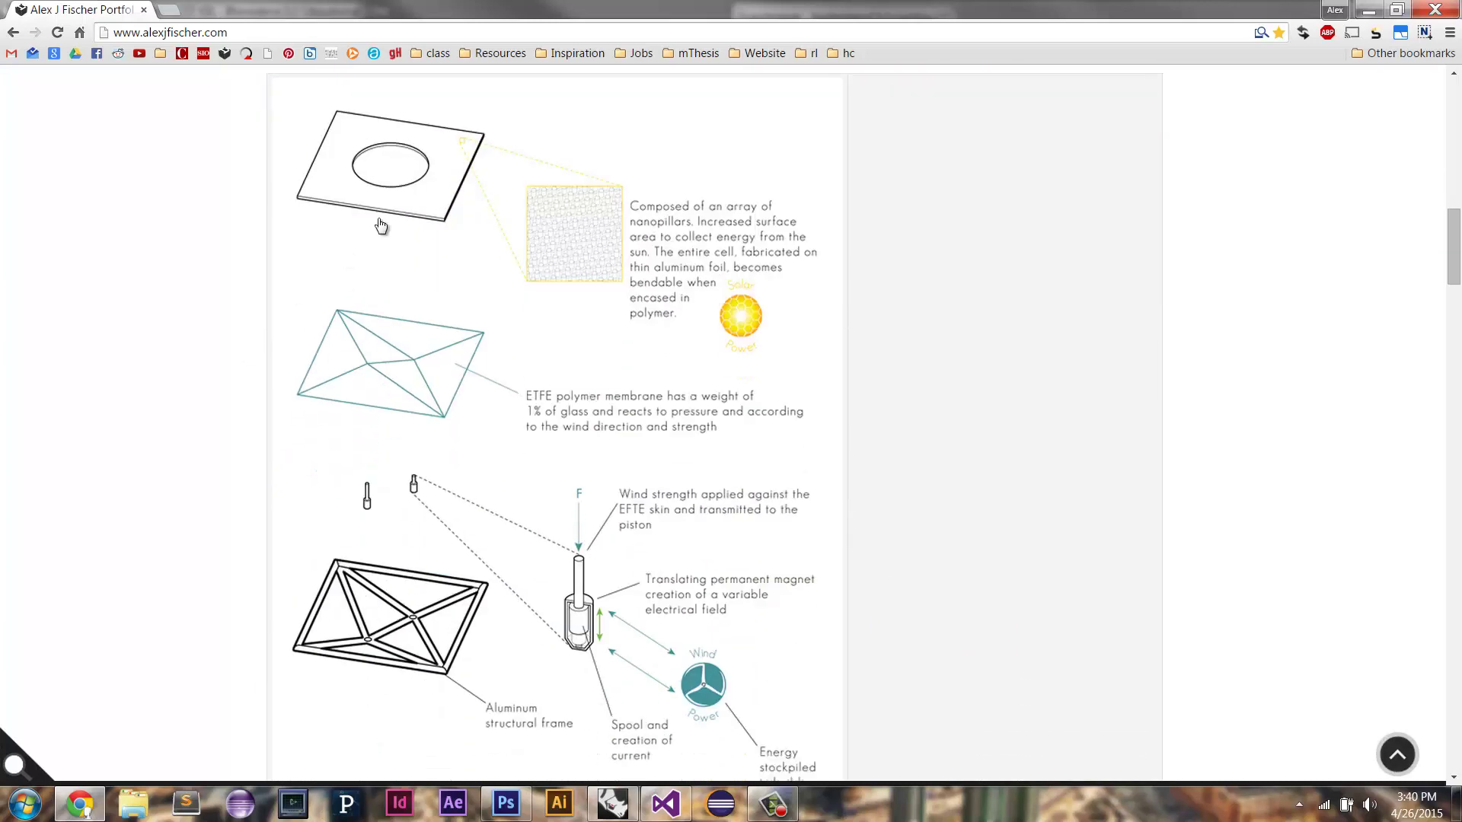
pyautogui.scroll(1, 420, 223)
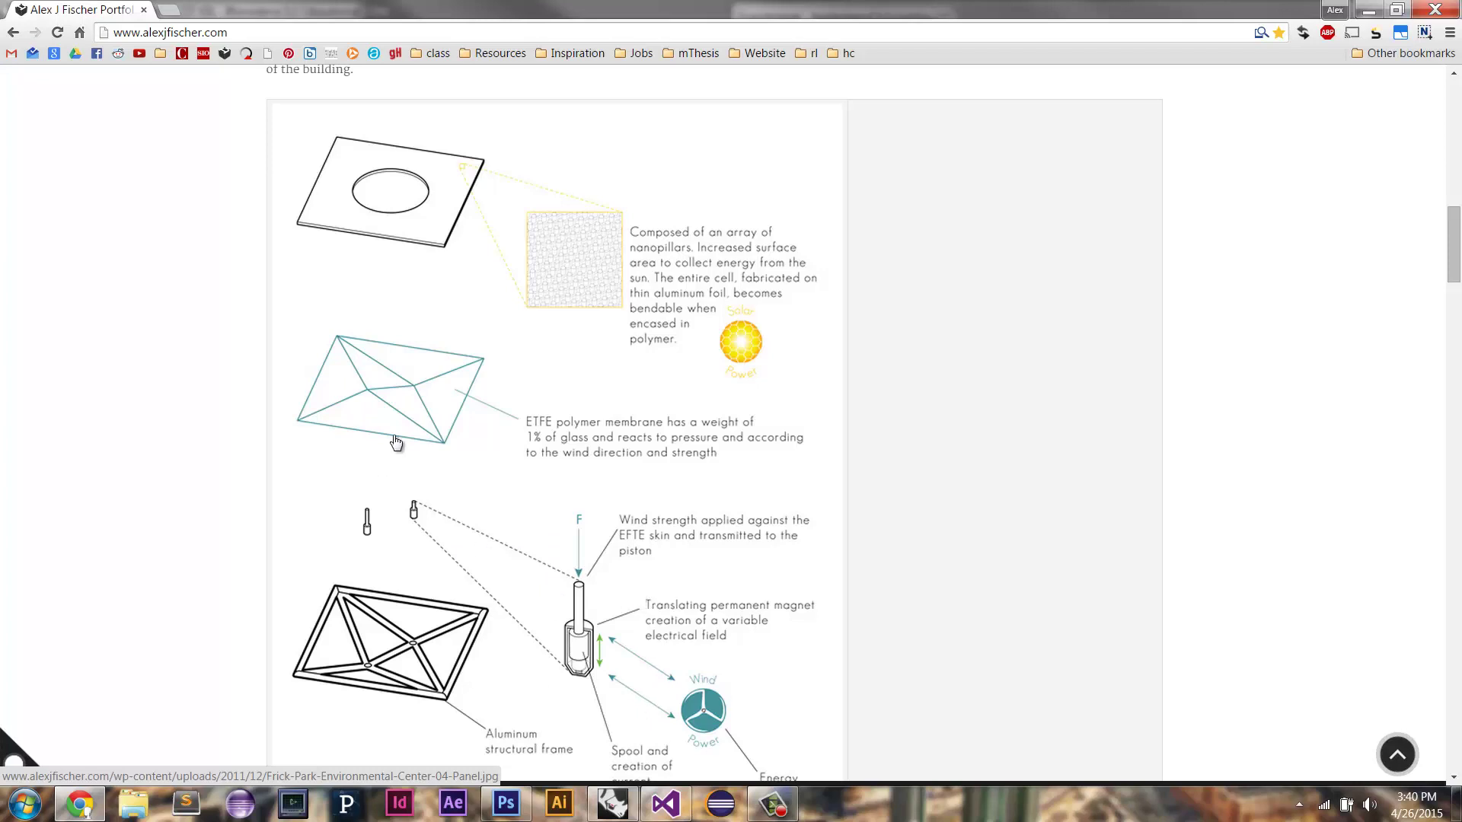
pyautogui.scroll(1, 418, 425)
pyautogui.scroll(1, 407, 314)
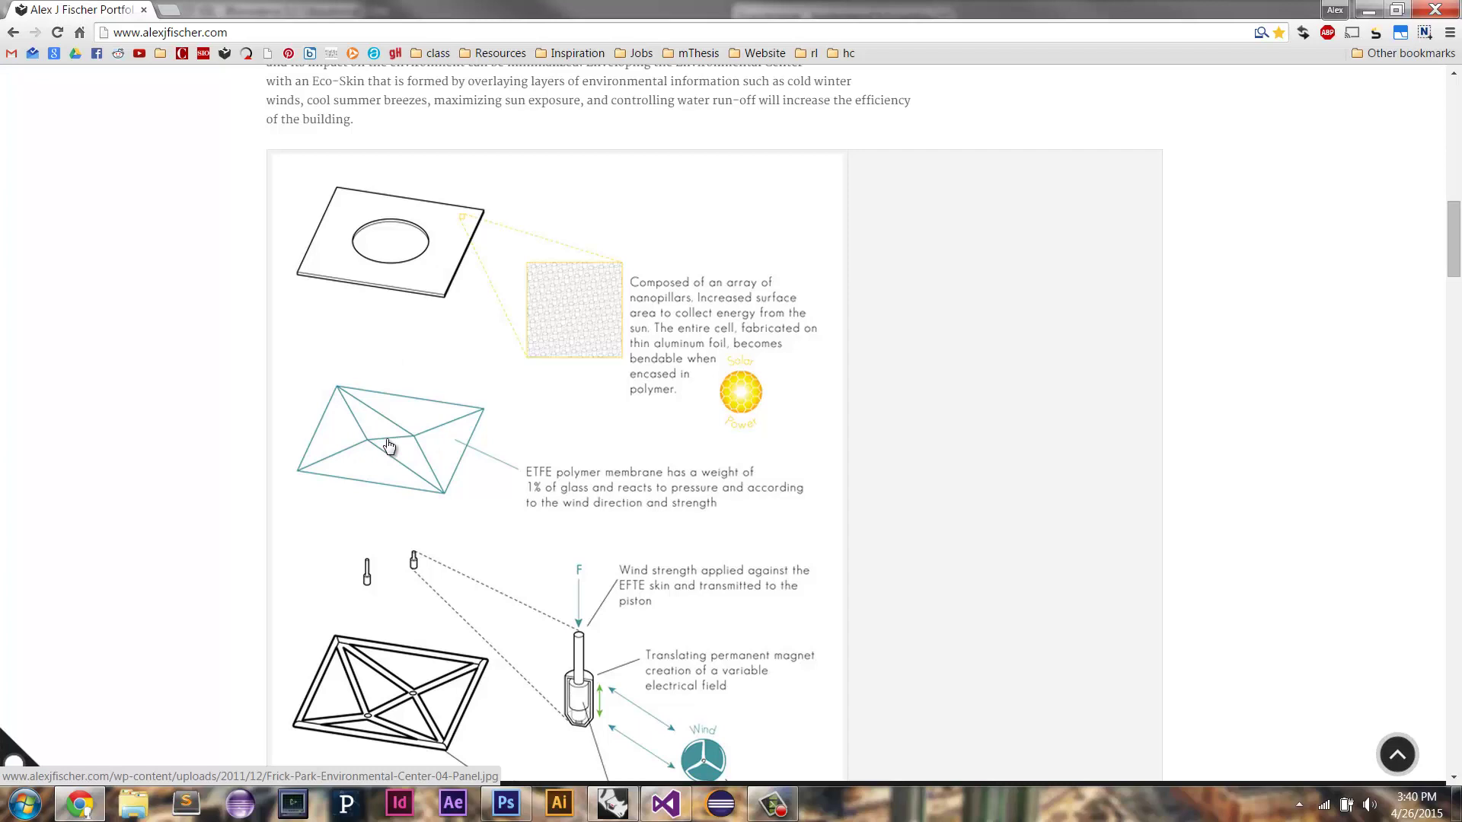
pyautogui.scroll(1, 251, 467)
pyautogui.scroll(15, 253, 466)
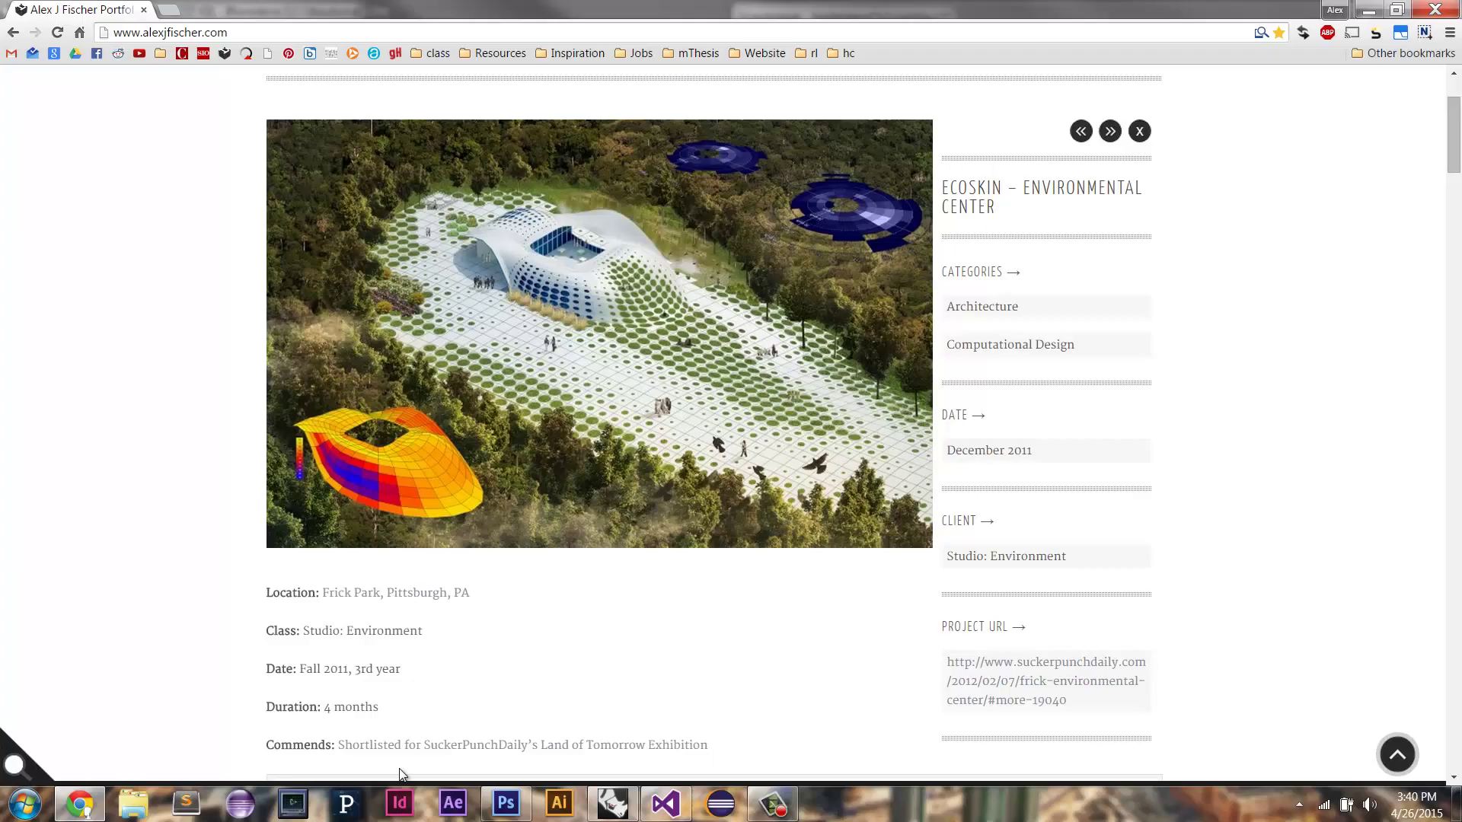
# Step: Compare the solar-coloured surface in Rhino with the project rendering in Chrome, finishing back in Rhino
pyautogui.click(621, 797)
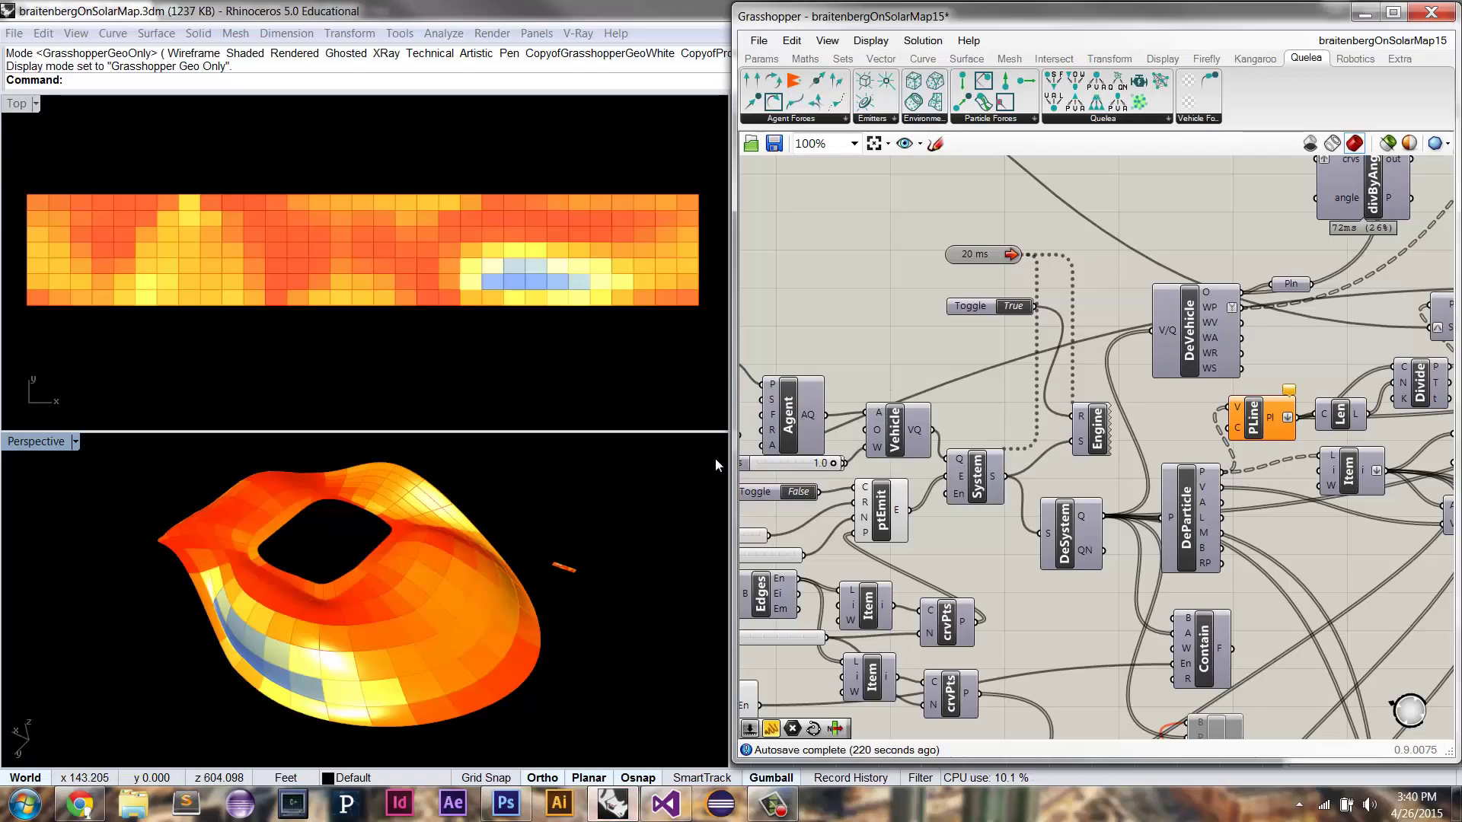
pyautogui.click(80, 803)
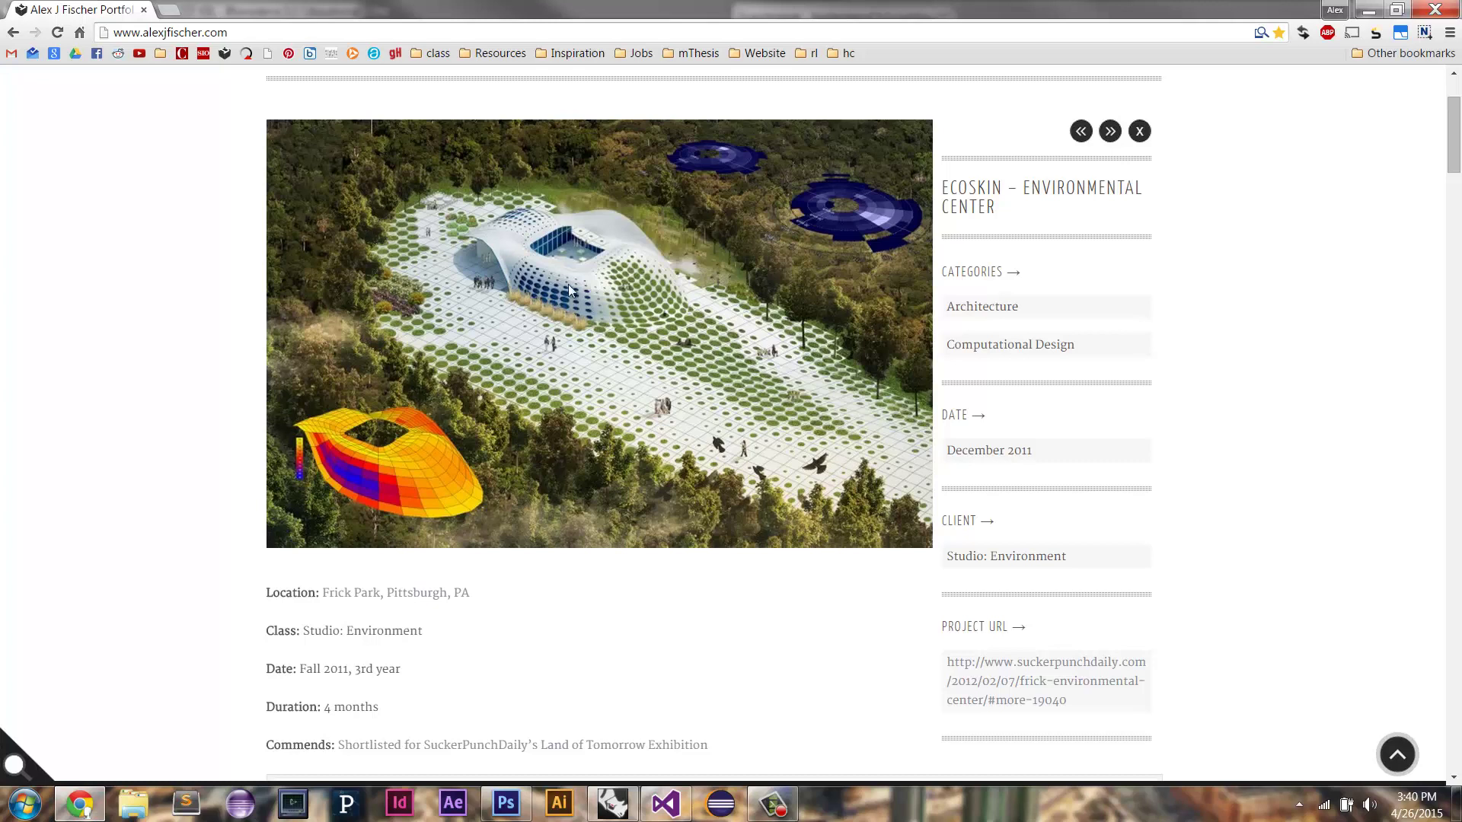
pyautogui.moveTo(82, 807)
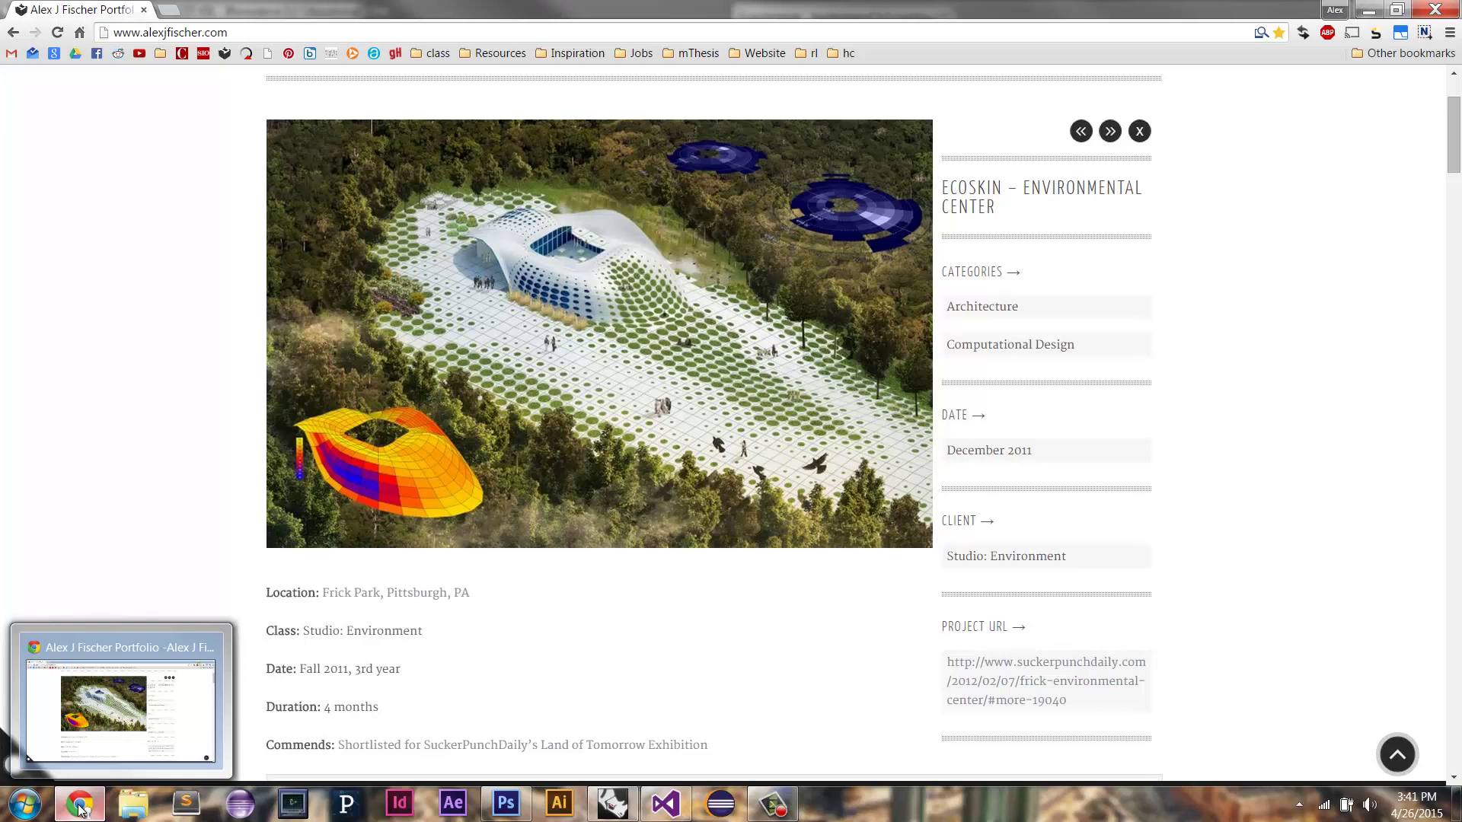
pyautogui.click(80, 809)
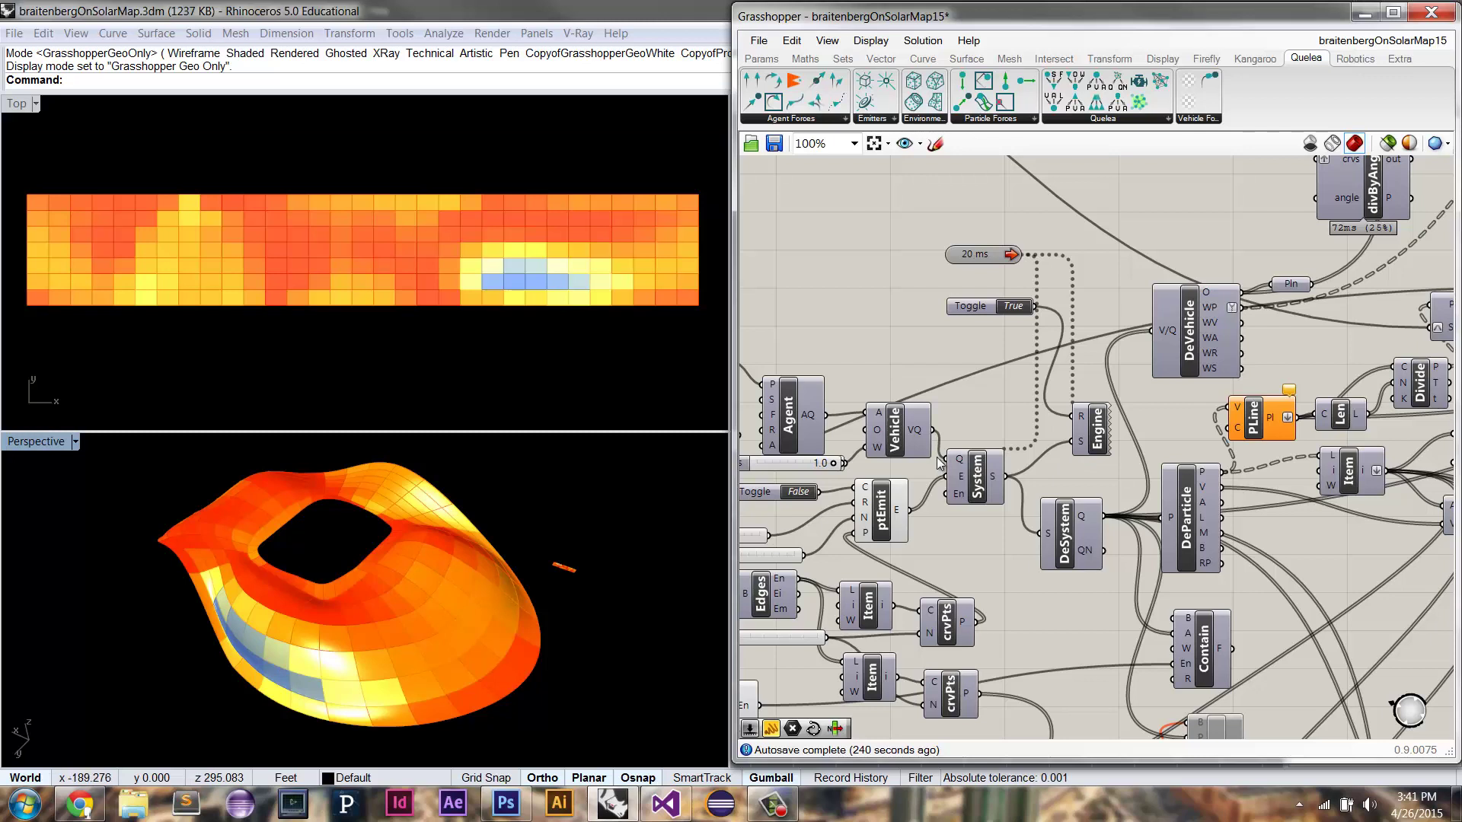
# Step: Examine the pre-loaded Min, Max and Solar Exposure Values panels in the Grasshopper definition
pyautogui.scroll(-4, 1232, 449)
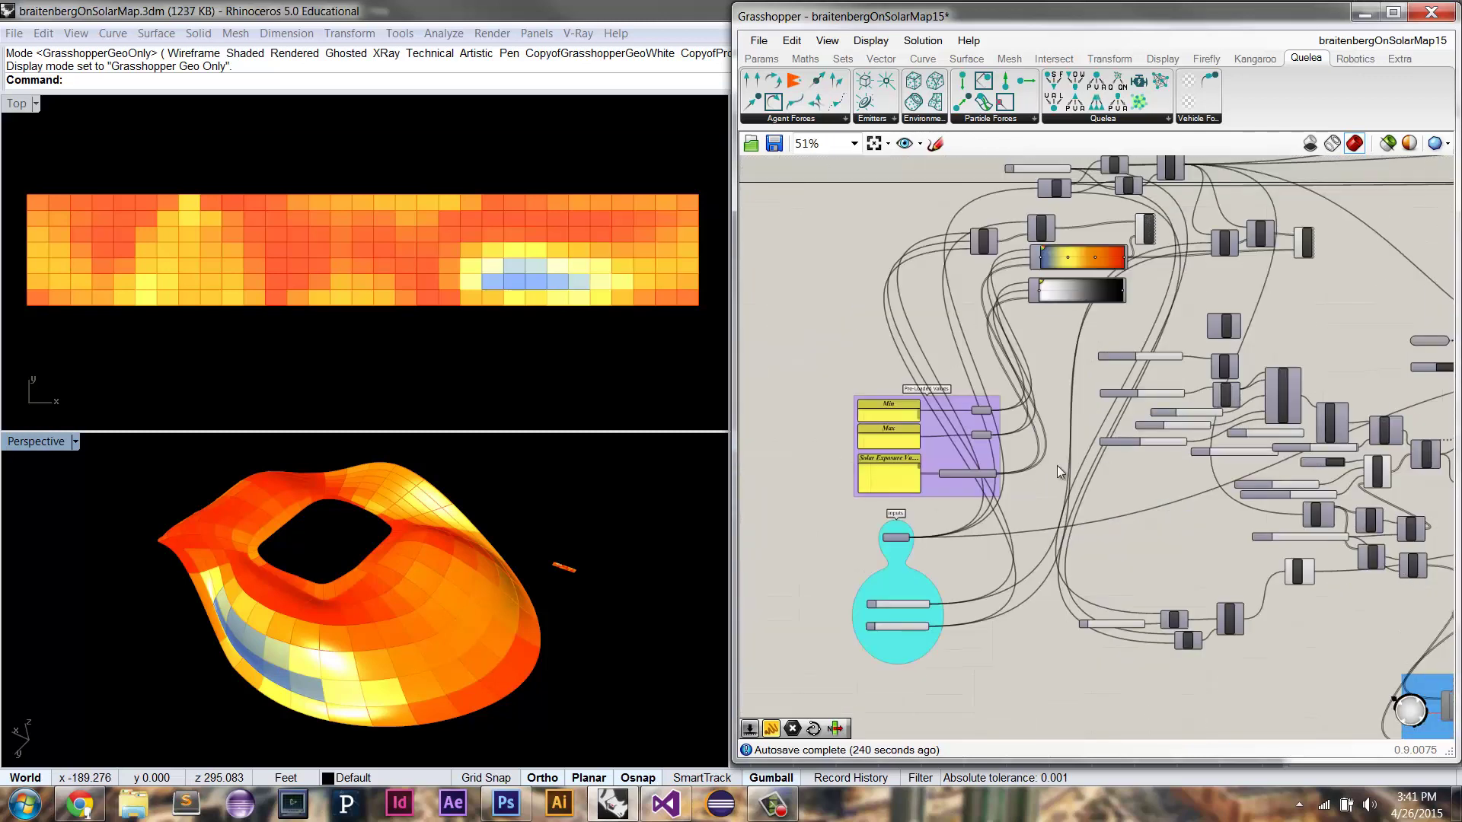
pyautogui.scroll(4, 954, 508)
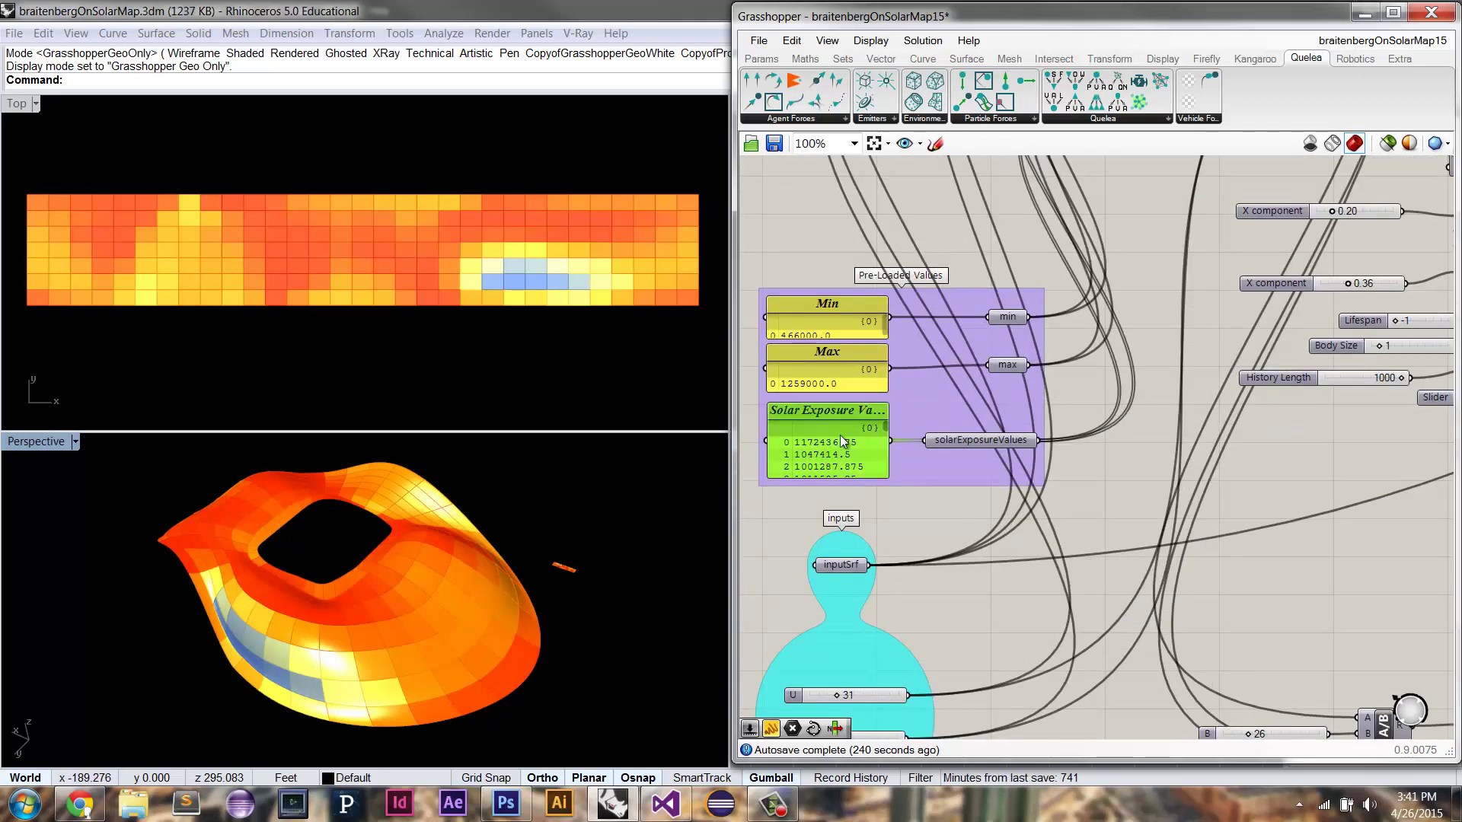
pyautogui.moveTo(838, 455)
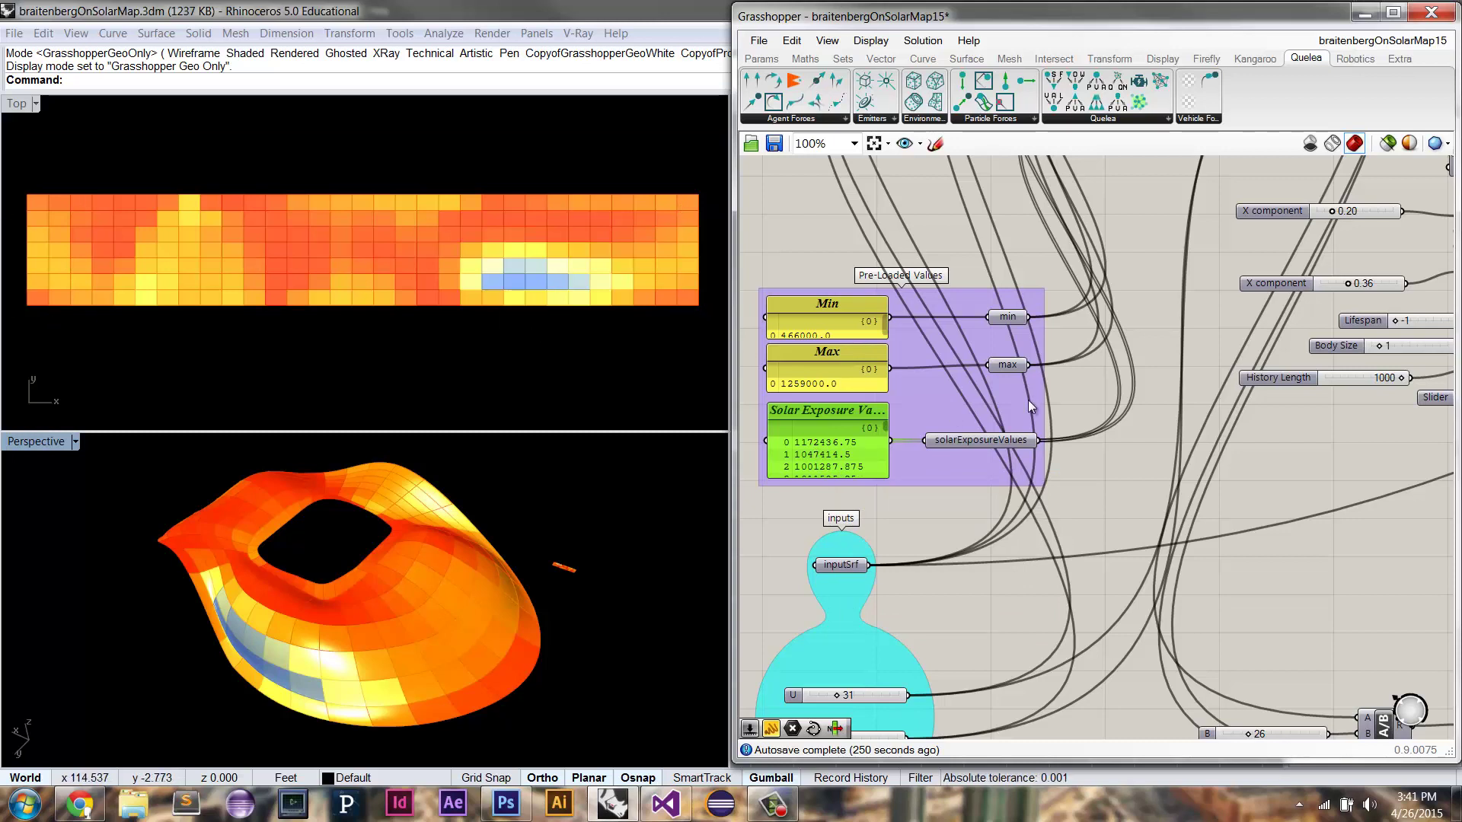
pyautogui.moveTo(1126, 431); pyautogui.dragTo(1084, 468, button='right')
pyautogui.click(1126, 480)
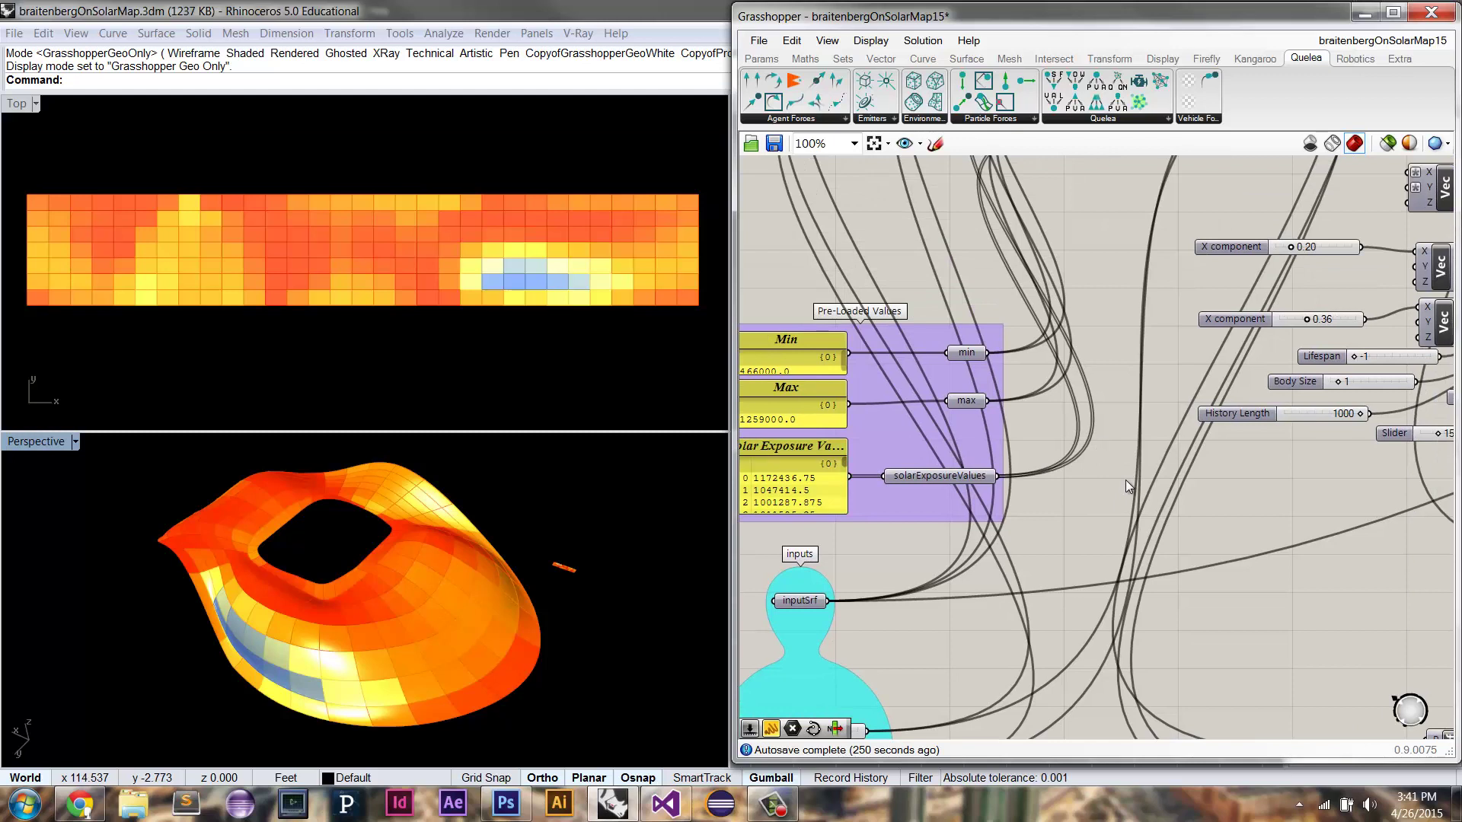
# Step: Start the vehicle simulation by setting the toggle on the Engine's reset input to False
pyautogui.scroll(-5, 1117, 477)
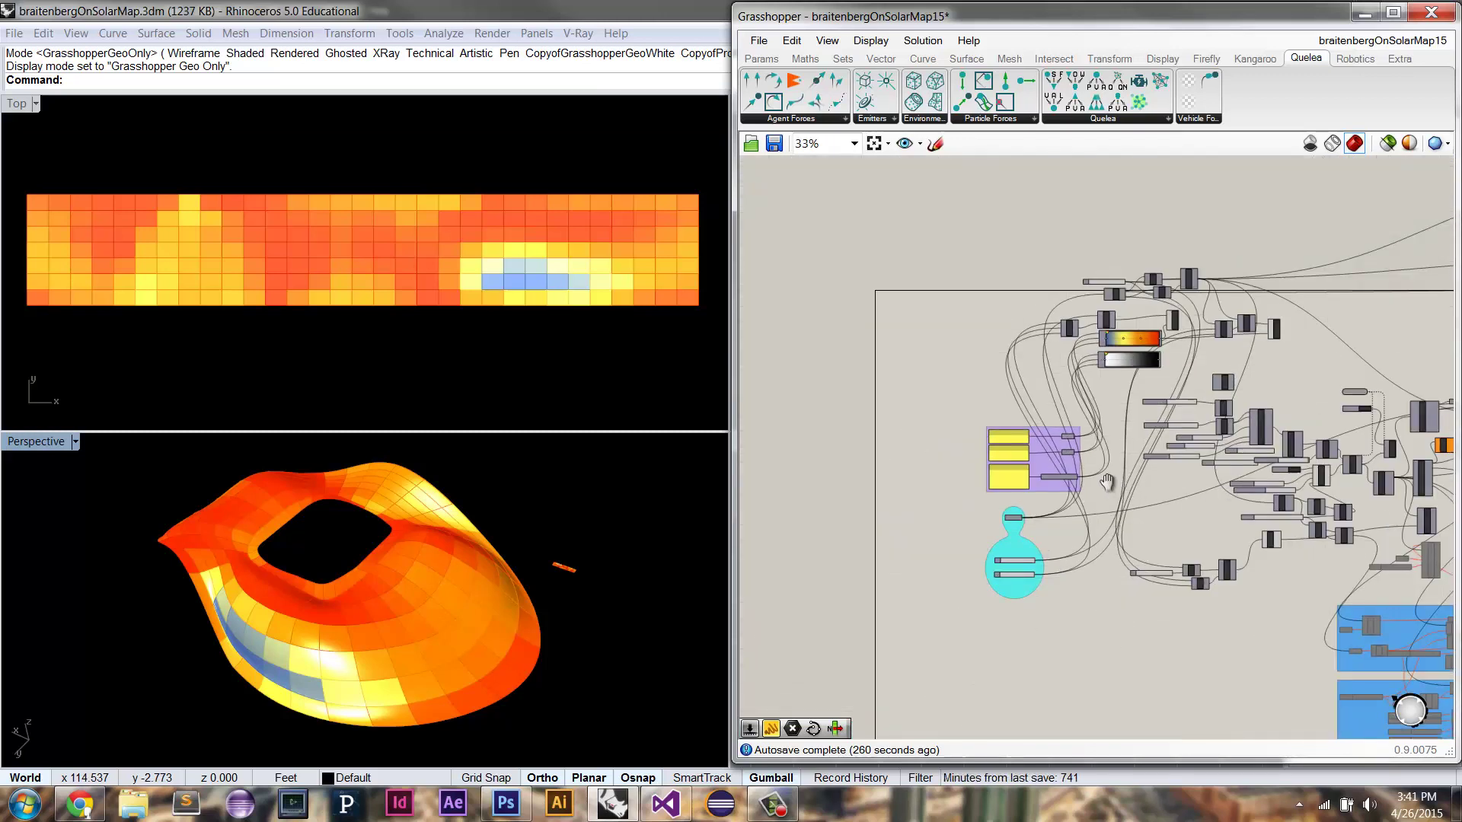
pyautogui.moveTo(1106, 482); pyautogui.dragTo(1028, 480, button='right')
pyautogui.scroll(4, 1089, 437)
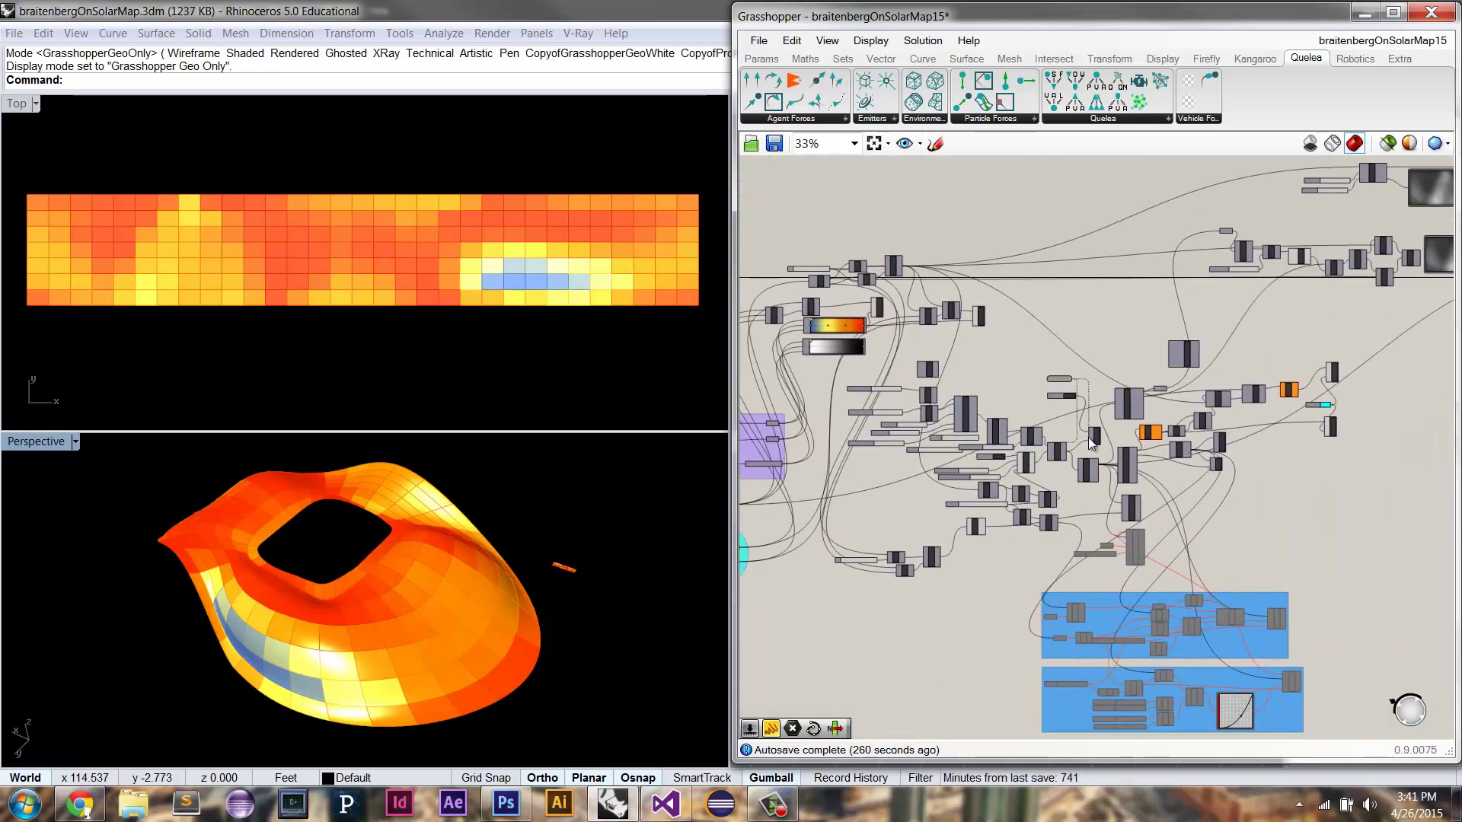
pyautogui.scroll(2, 1090, 439)
pyautogui.doubleClick(1023, 312)
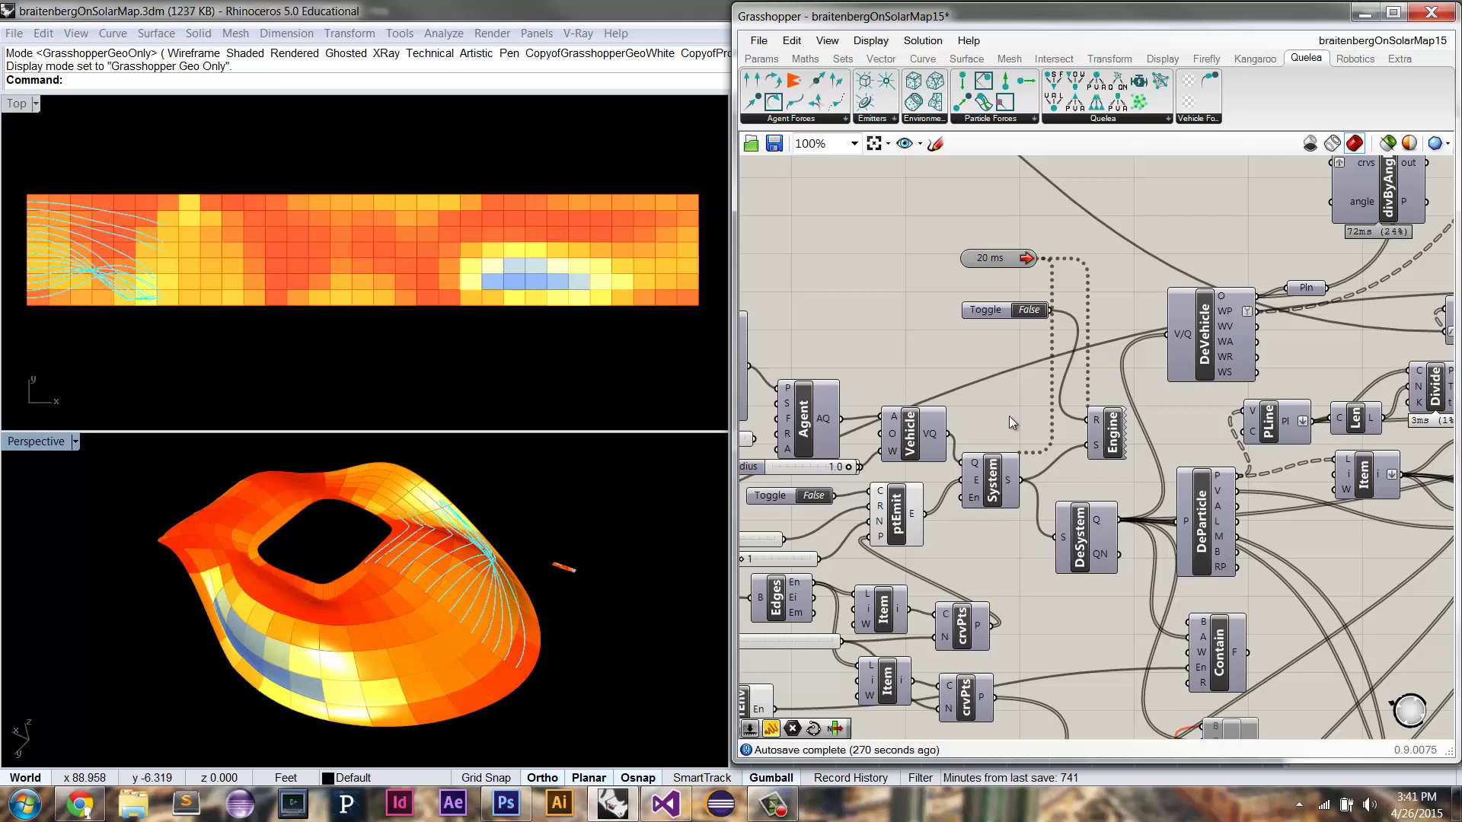
# Step: Enable the Preview component fed by the upper grayscale image sampler to show the bitmap points in the viewport
pyautogui.scroll(-2, 893, 442)
pyautogui.scroll(-3, 892, 442)
pyautogui.moveTo(1378, 275); pyautogui.dragTo(1196, 367, button='right')
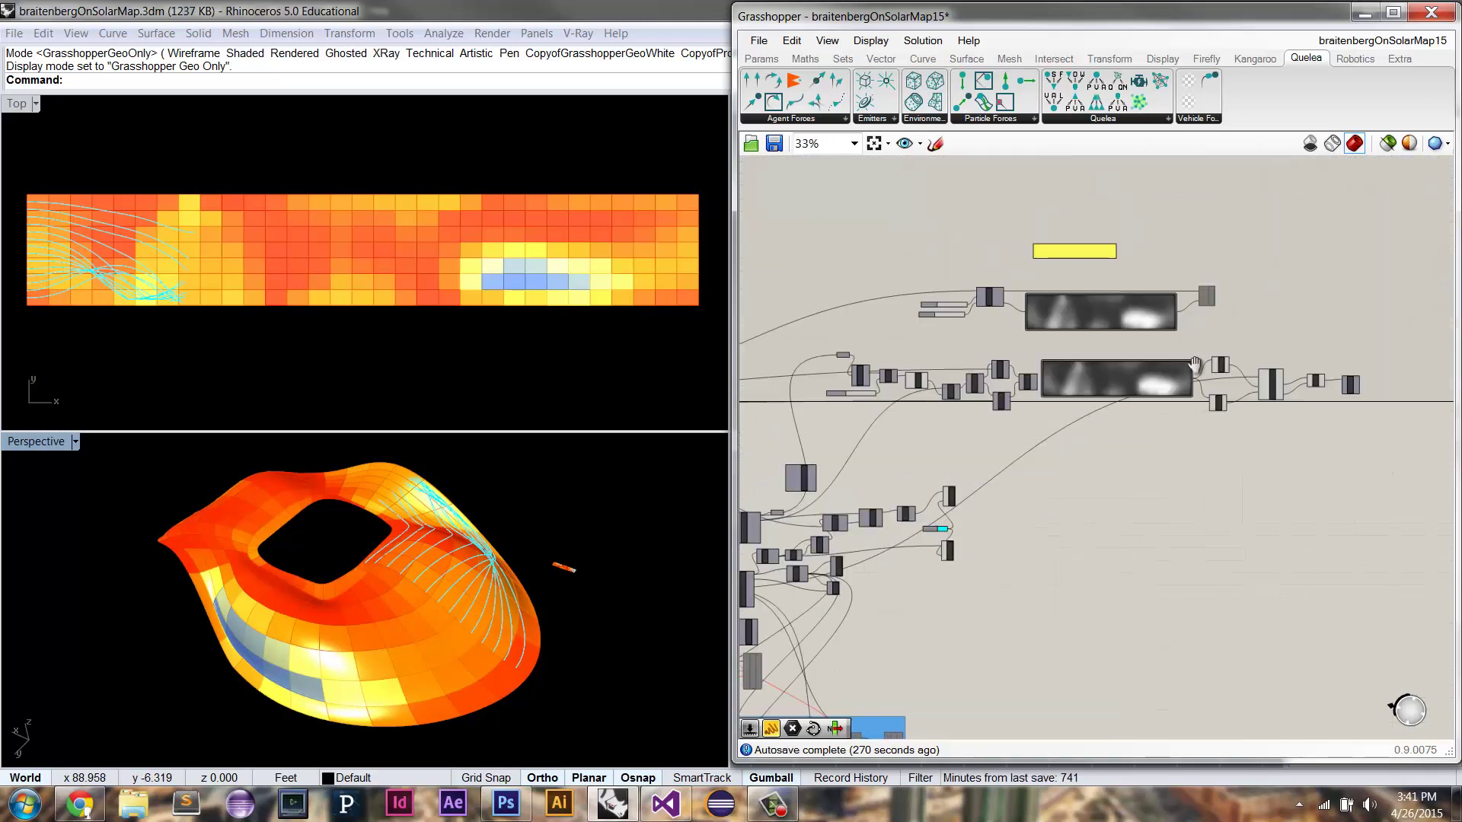
pyautogui.scroll(1, 1200, 378)
pyautogui.scroll(4, 1250, 377)
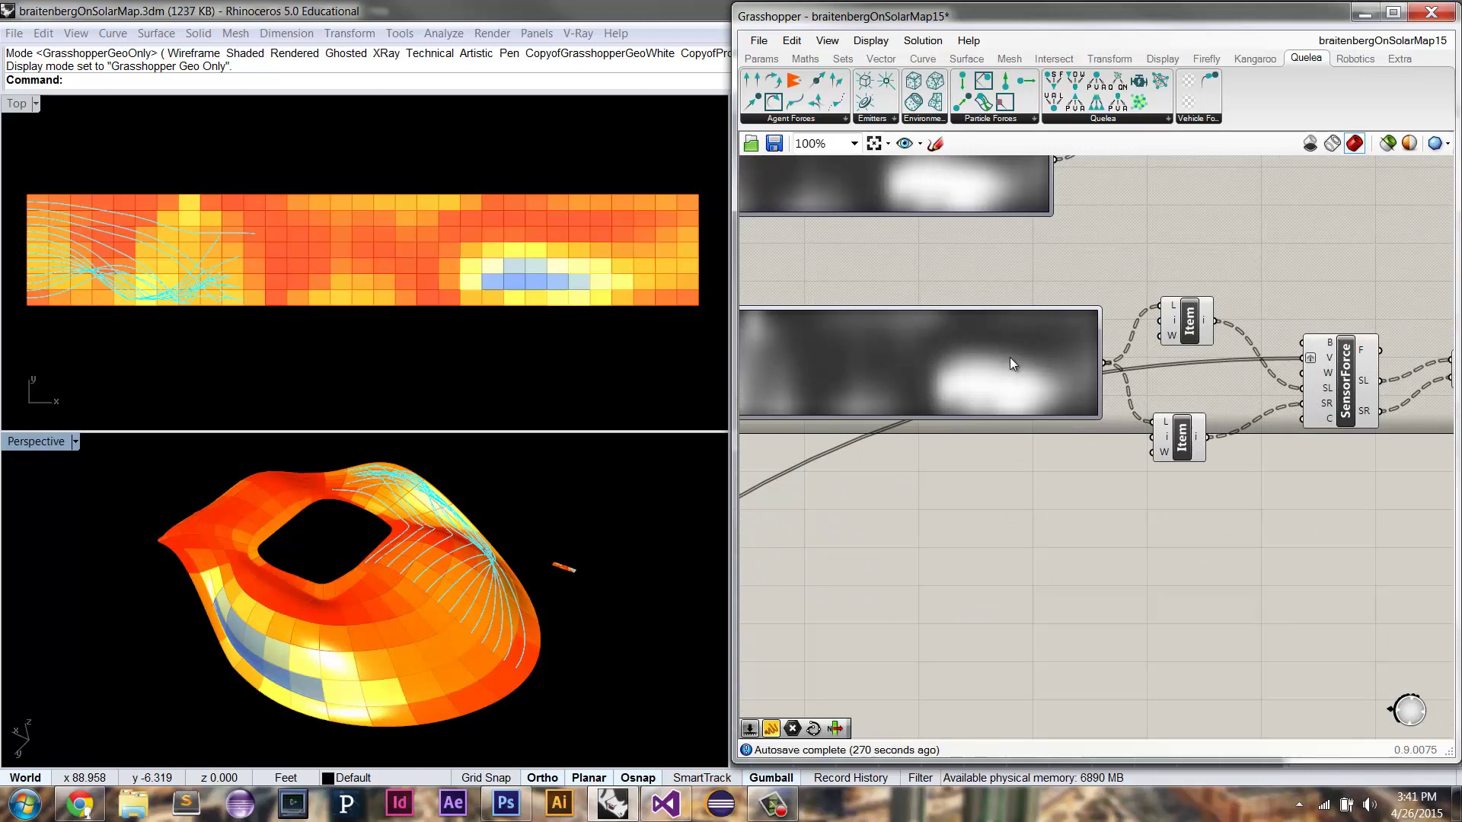
pyautogui.moveTo(1172, 282); pyautogui.dragTo(1300, 405, button='right')
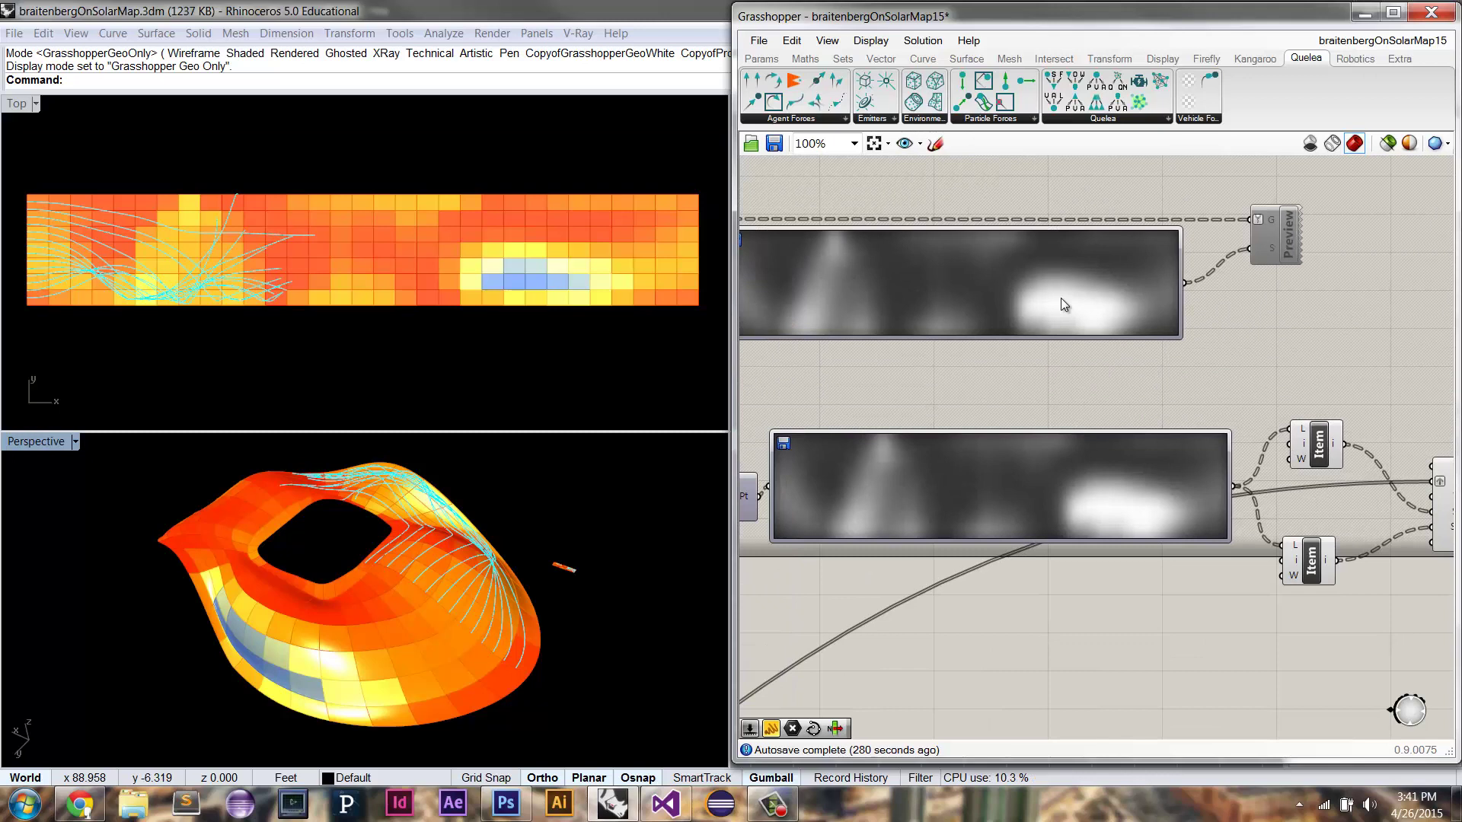
pyautogui.rightClick(1313, 236)
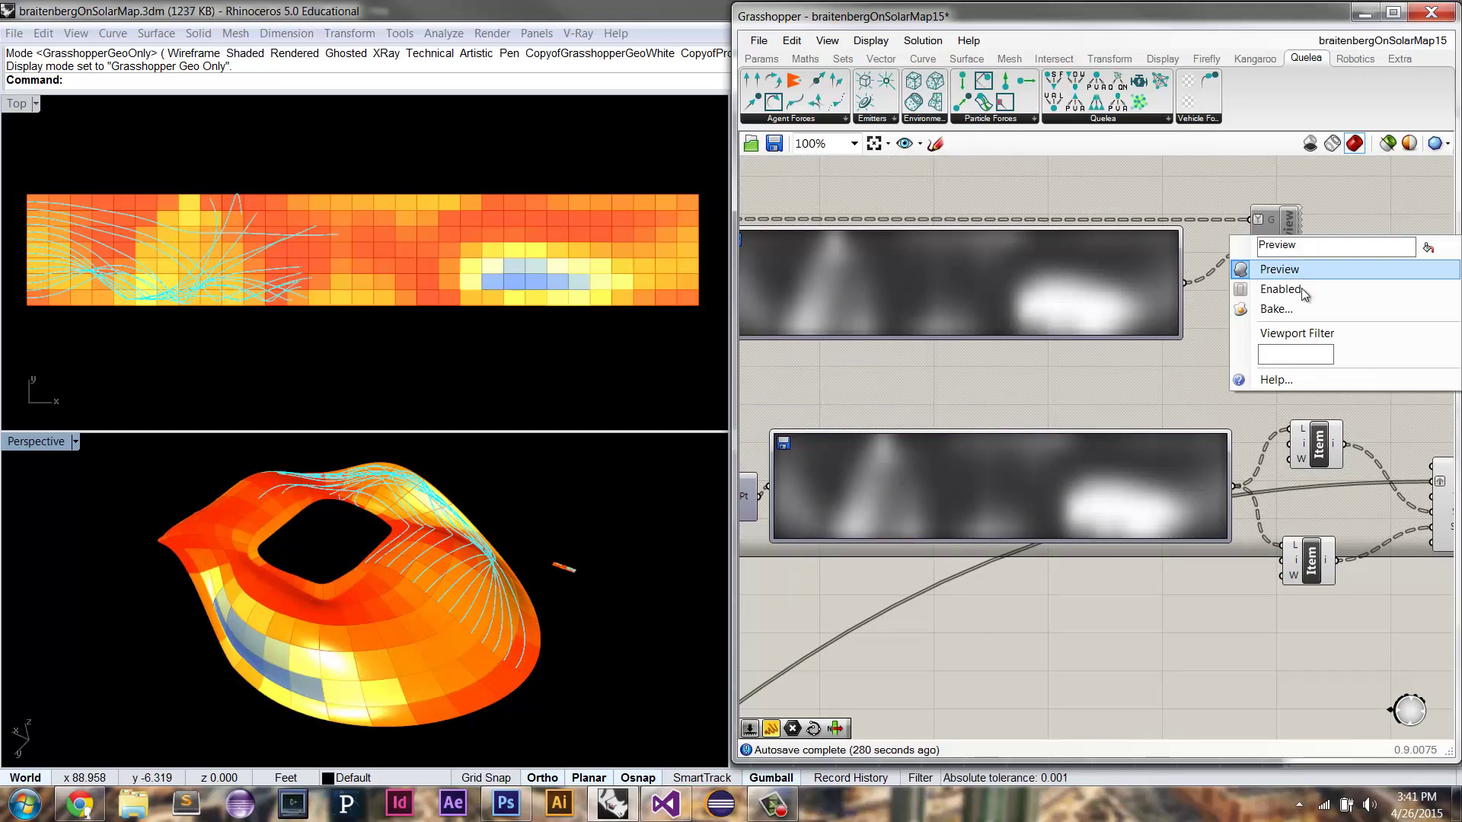
pyautogui.click(1301, 287)
# Step: Turn off the preview of the Preview component that colours the subdivided flat surface
pyautogui.moveTo(1069, 340); pyautogui.dragTo(1250, 330, button='right')
pyautogui.scroll(-3, 1250, 340)
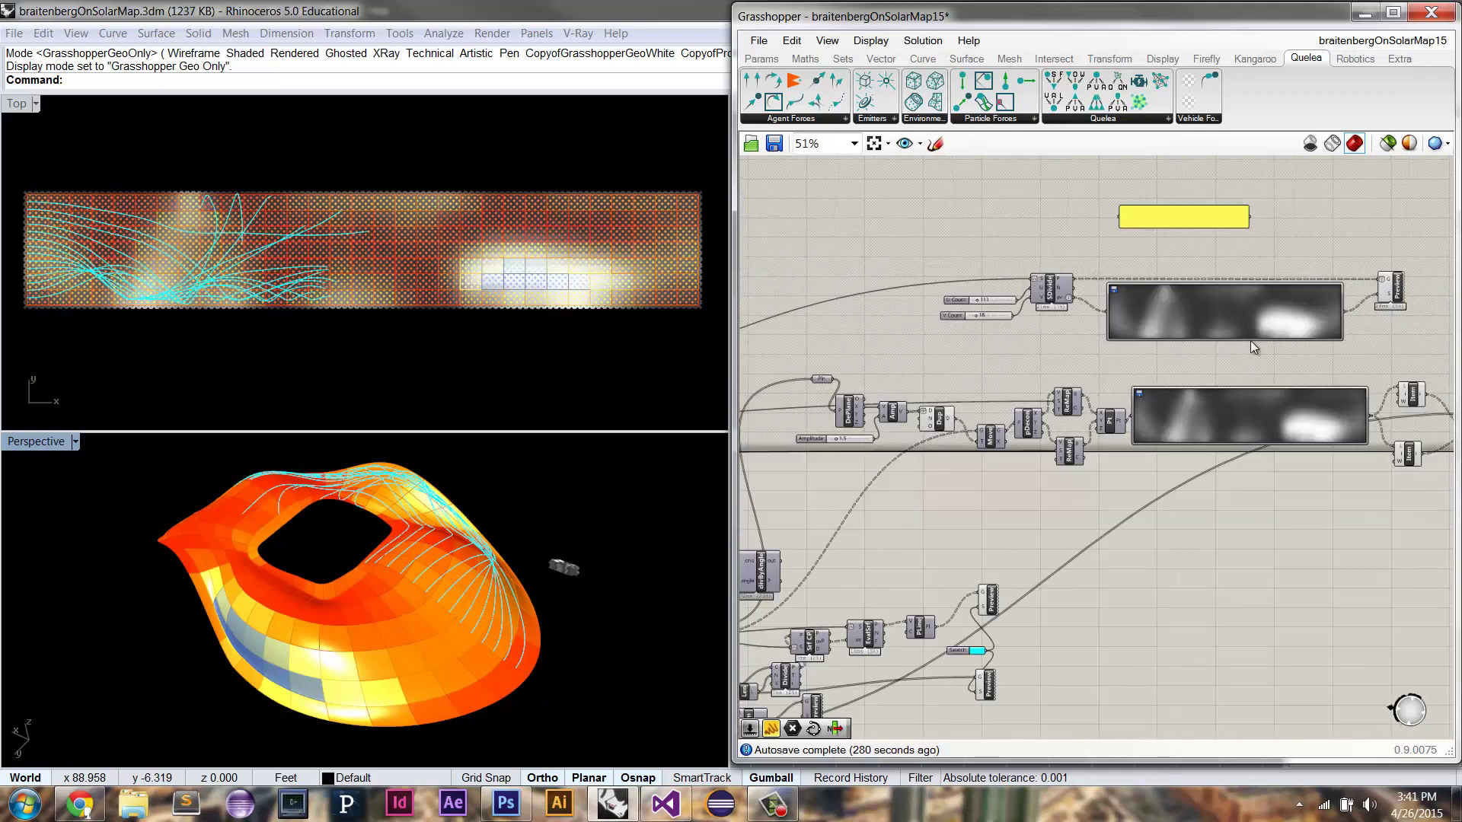
pyautogui.moveTo(1004, 354); pyautogui.dragTo(1217, 340, button='right')
pyautogui.scroll(-2, 1217, 333)
pyautogui.moveTo(944, 431); pyautogui.dragTo(1070, 392, button='right')
pyautogui.scroll(1, 875, 423)
pyautogui.scroll(2, 874, 423)
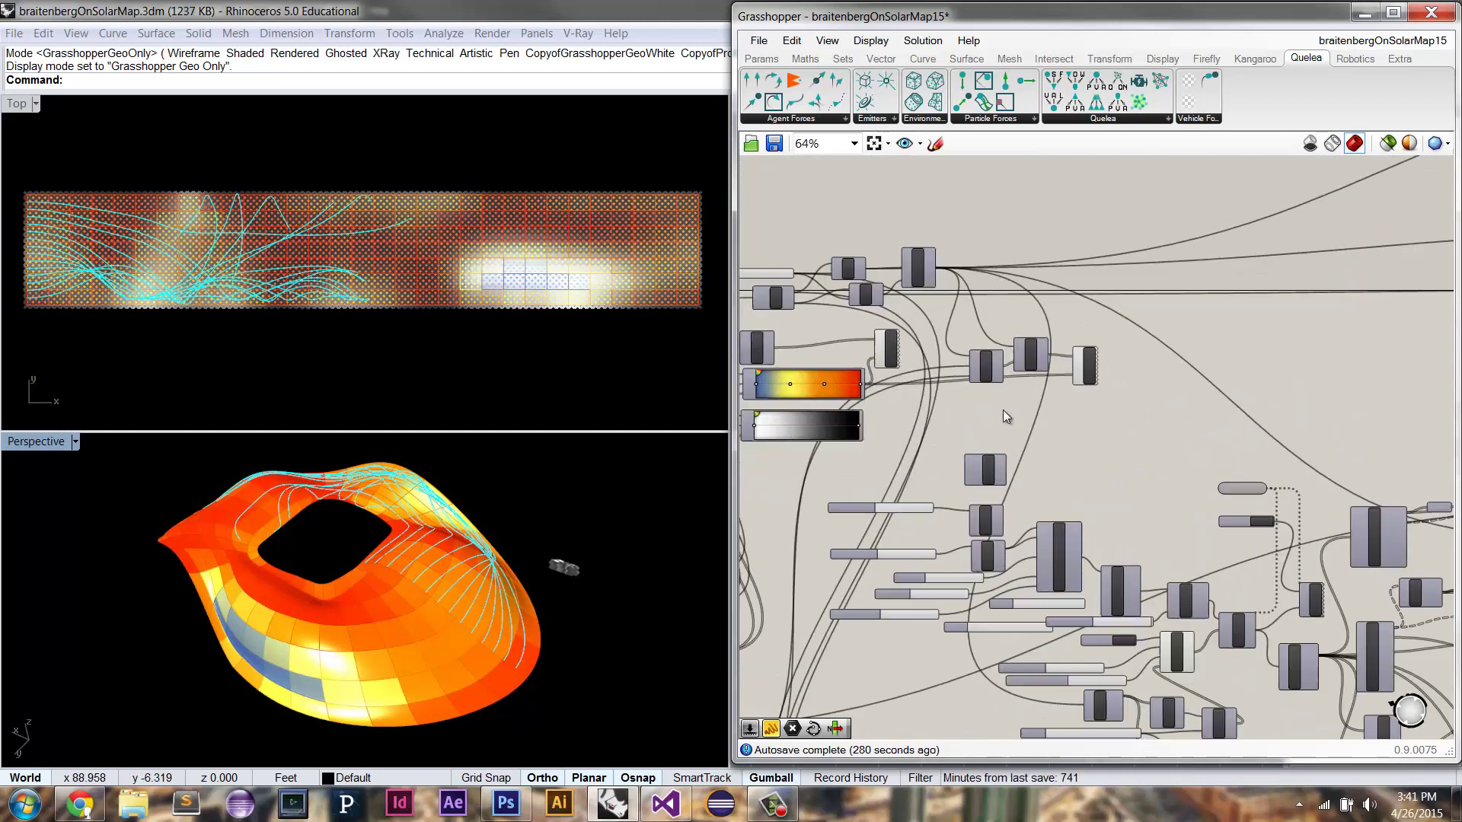
pyautogui.rightClick(1091, 364)
pyautogui.click(1127, 390)
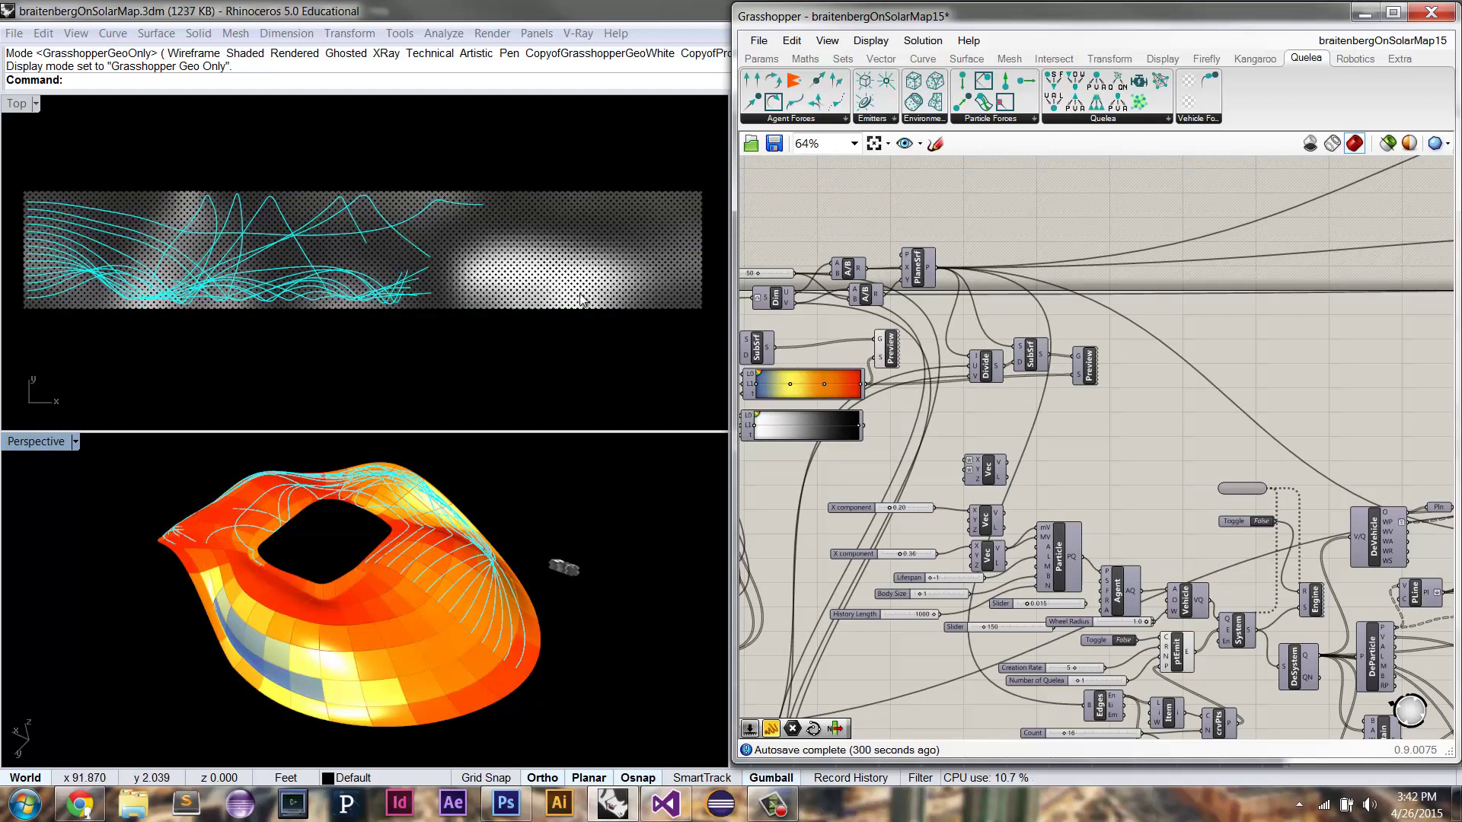
# Step: Check the grayscale ecoSkinBitmap.psd in Photoshop, then return to Grasshopper and stop the simulation timer
pyautogui.click(506, 803)
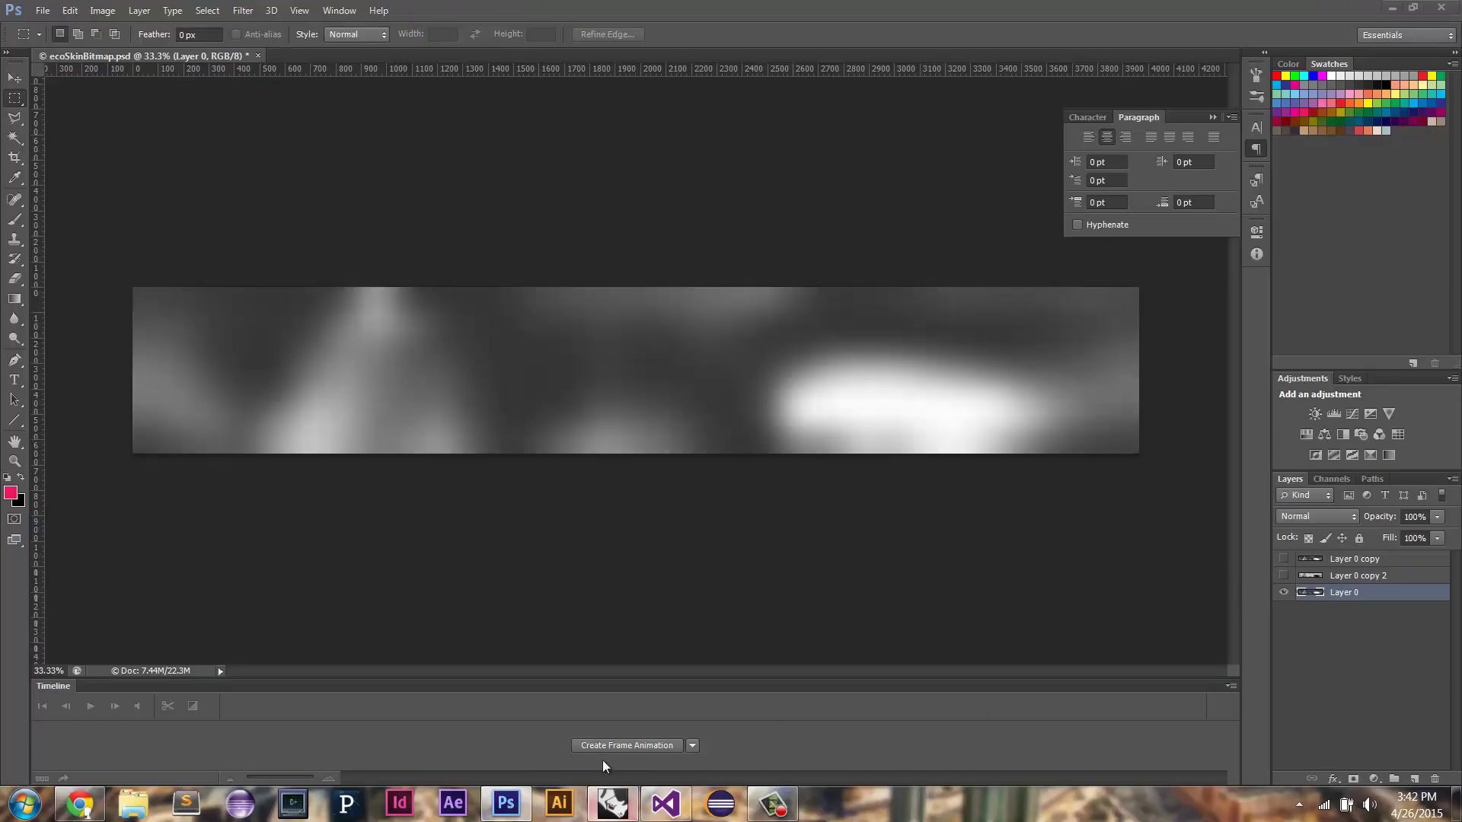
pyautogui.click(613, 804)
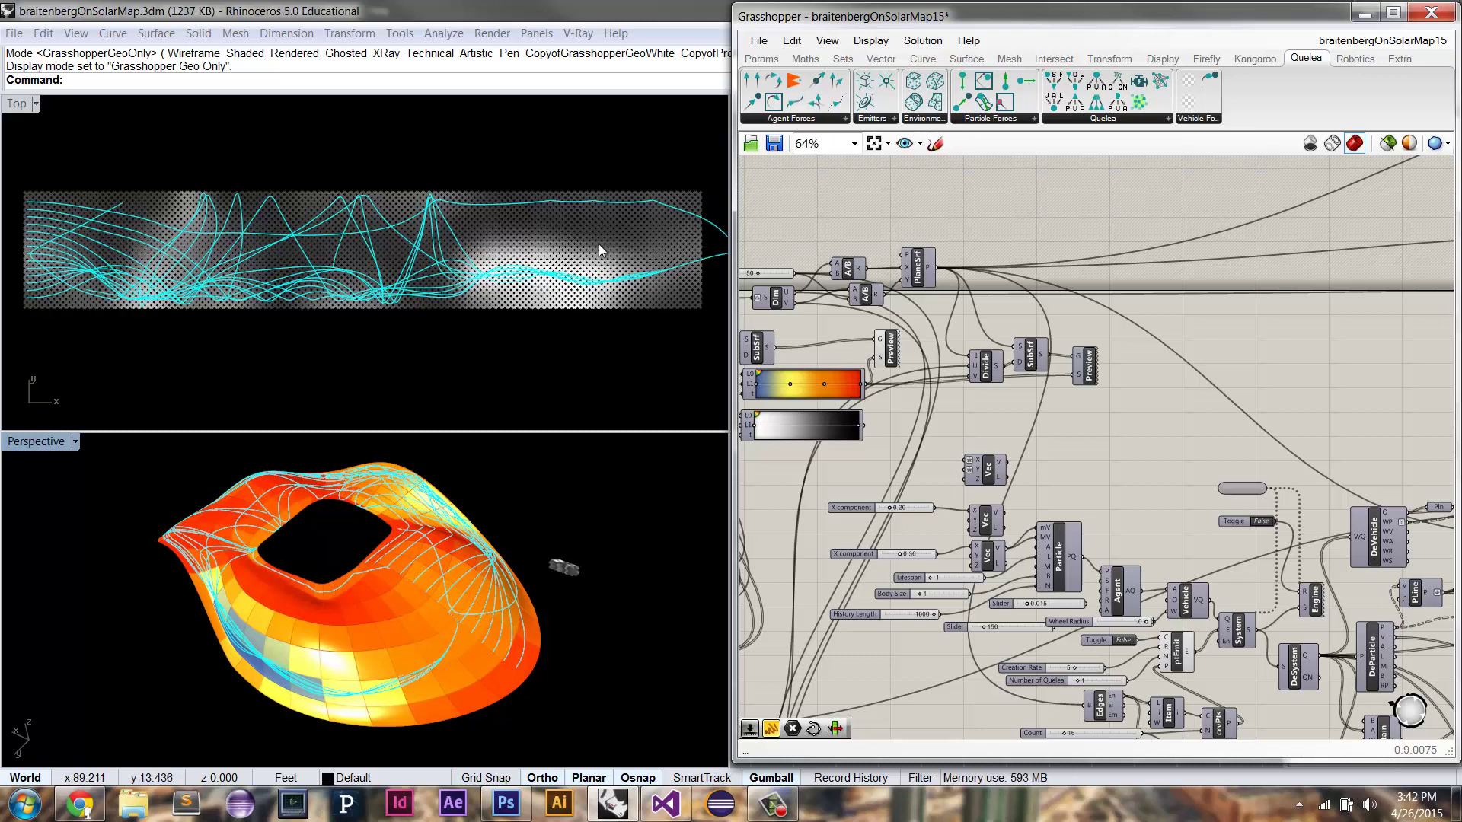
pyautogui.click(1243, 488)
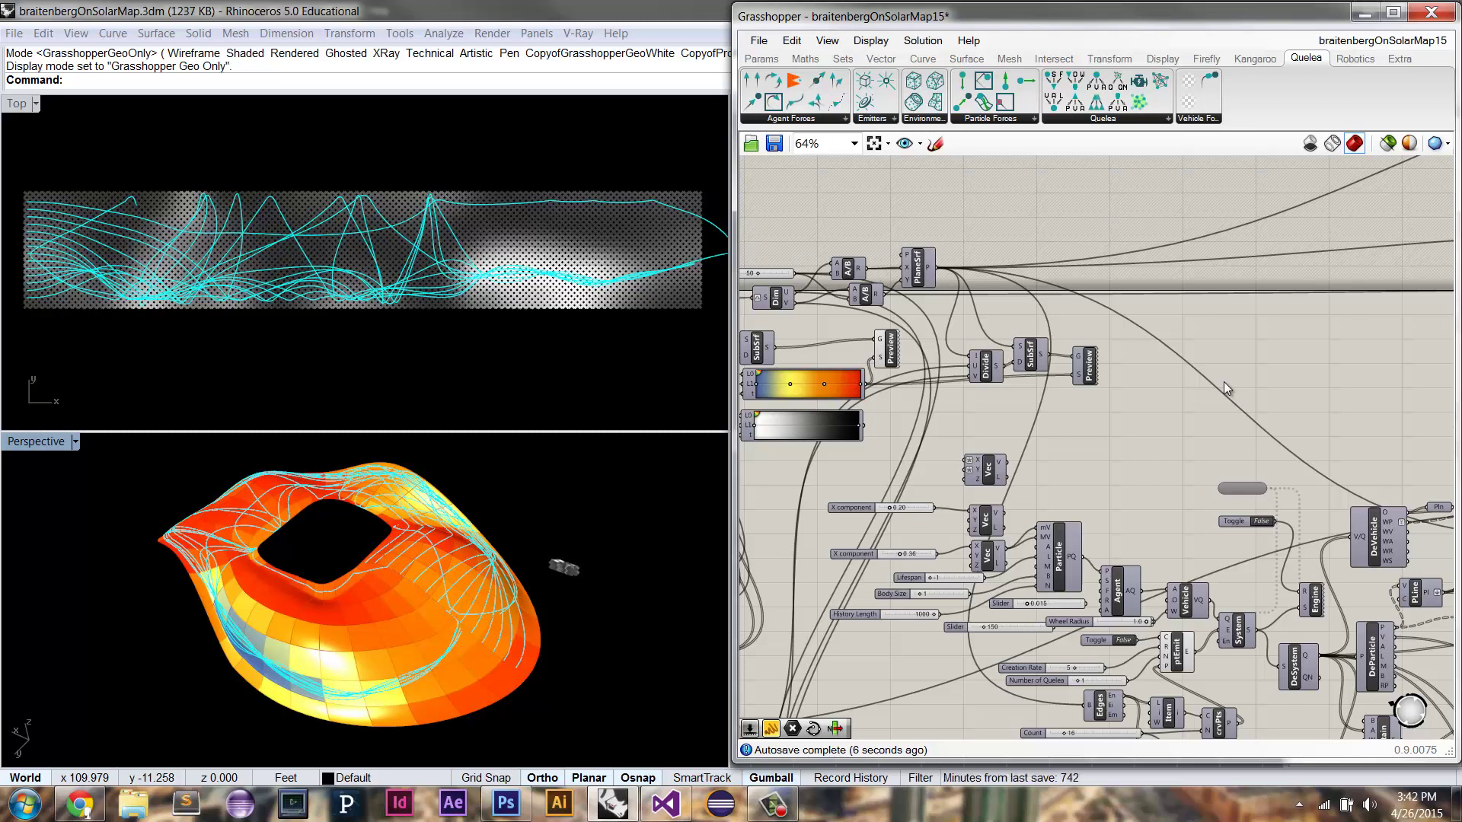
# Step: Turn on the preview of the Move component between Dup and pDecon to display the vehicles' sensor points
pyautogui.moveTo(1127, 485); pyautogui.dragTo(1016, 418, button='right')
pyautogui.scroll(-1, 1127, 414)
pyautogui.moveTo(1363, 487); pyautogui.dragTo(1155, 384, button='right')
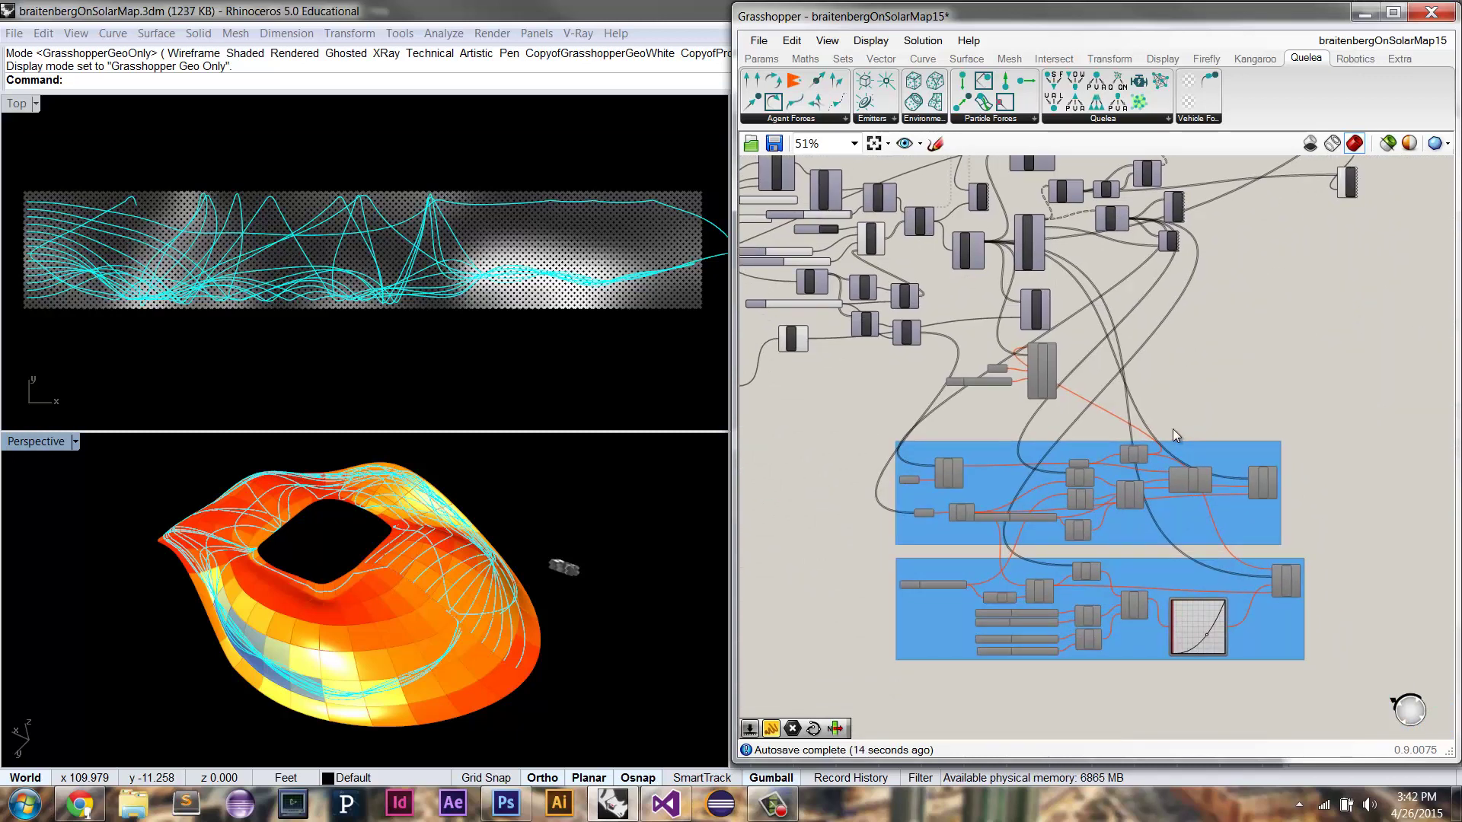
pyautogui.moveTo(1258, 274); pyautogui.dragTo(1159, 491, button='right')
pyautogui.moveTo(1262, 341); pyautogui.dragTo(1168, 486, button='right')
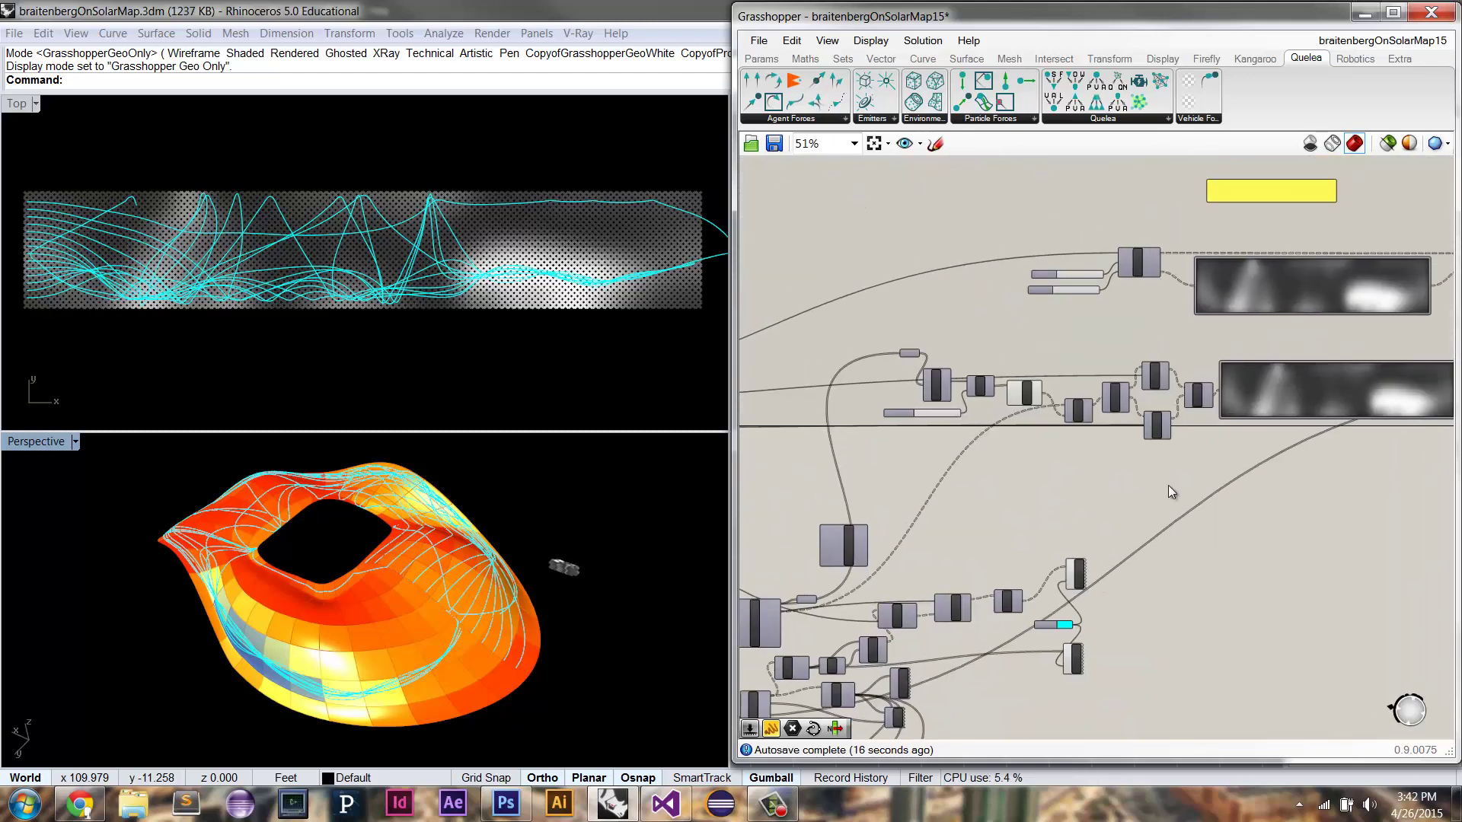
pyautogui.scroll(5, 1171, 492)
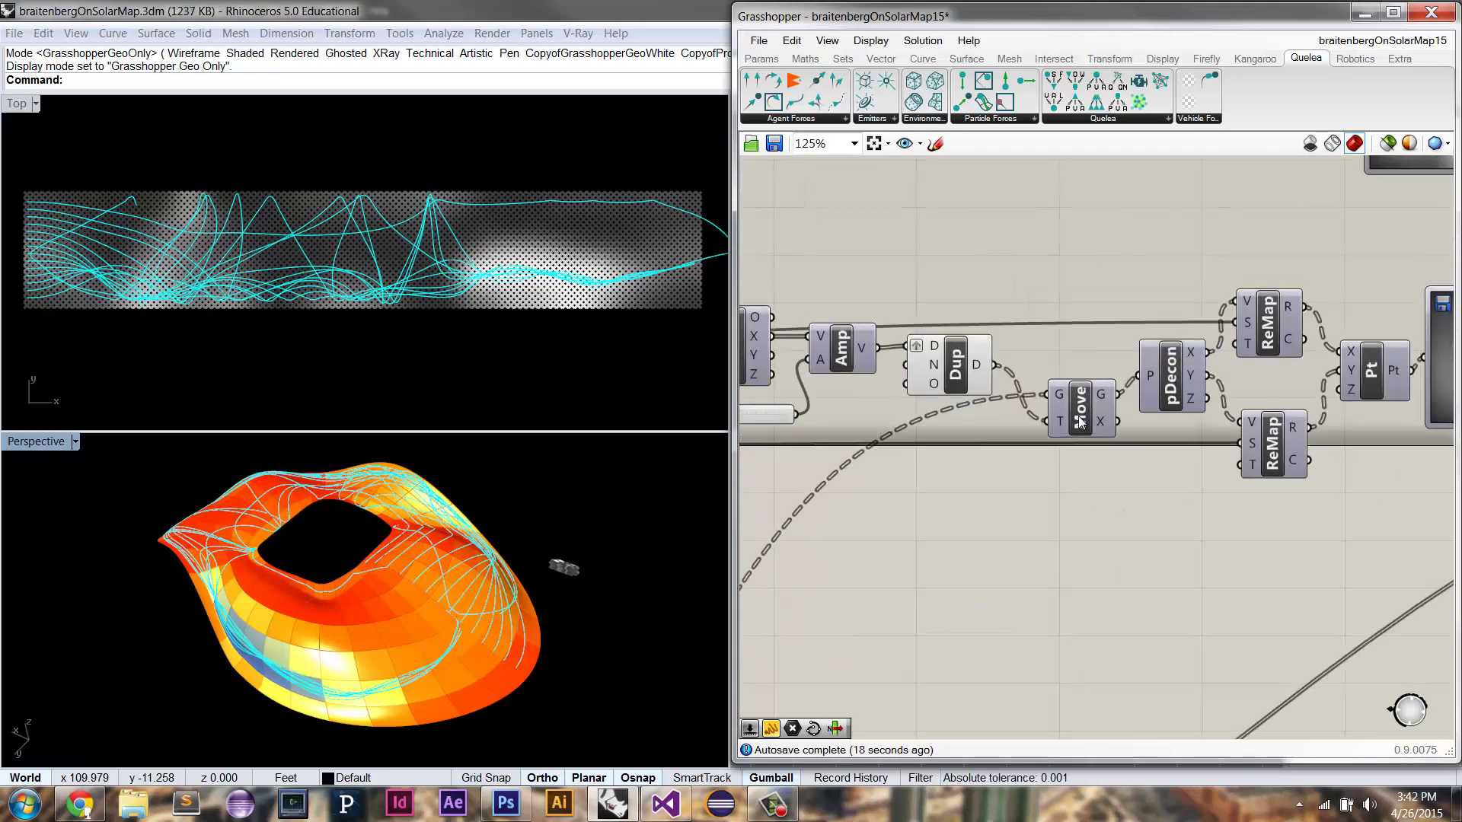
pyautogui.rightClick(1080, 421)
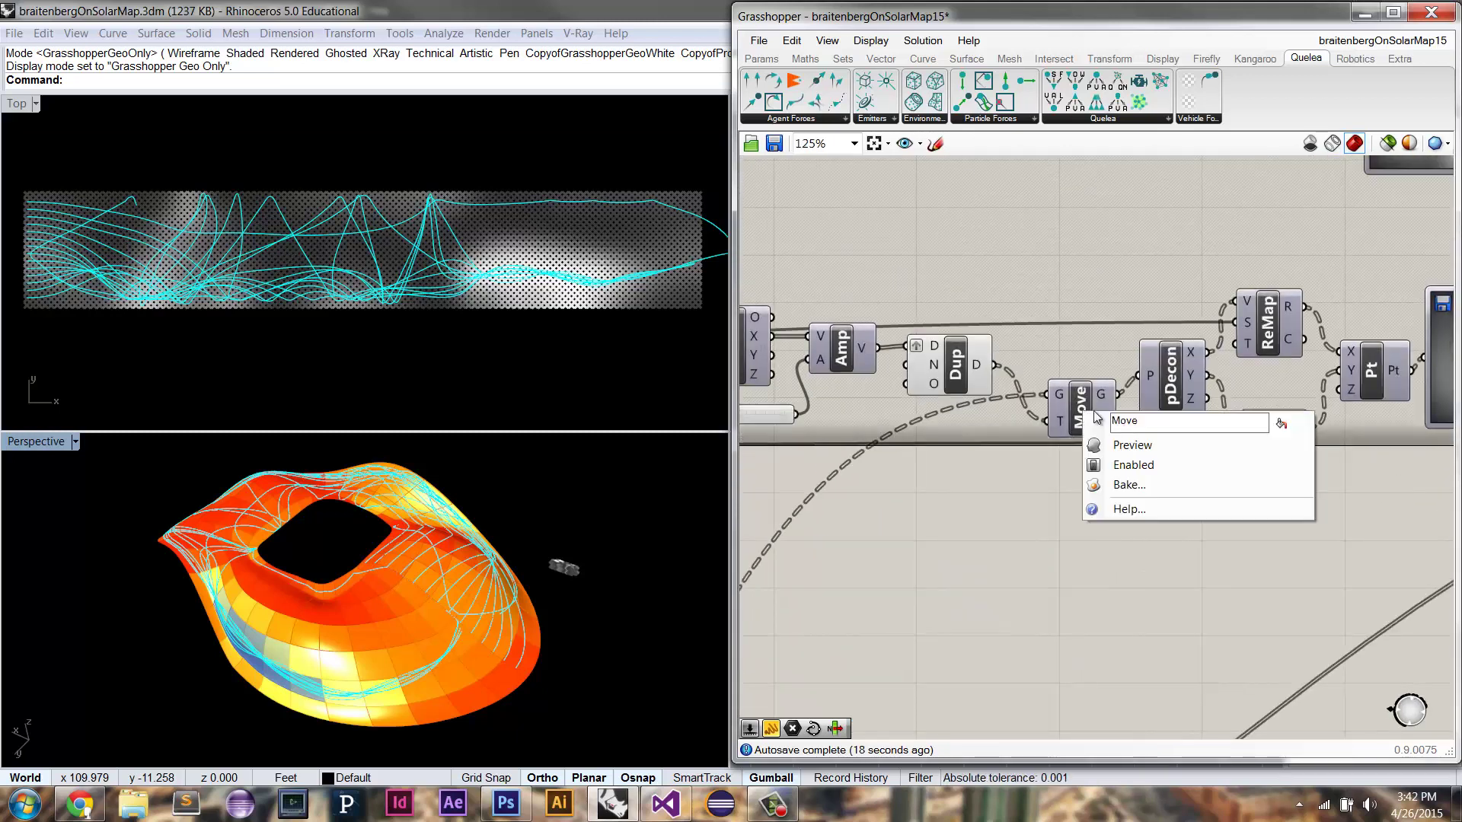
pyautogui.click(1136, 447)
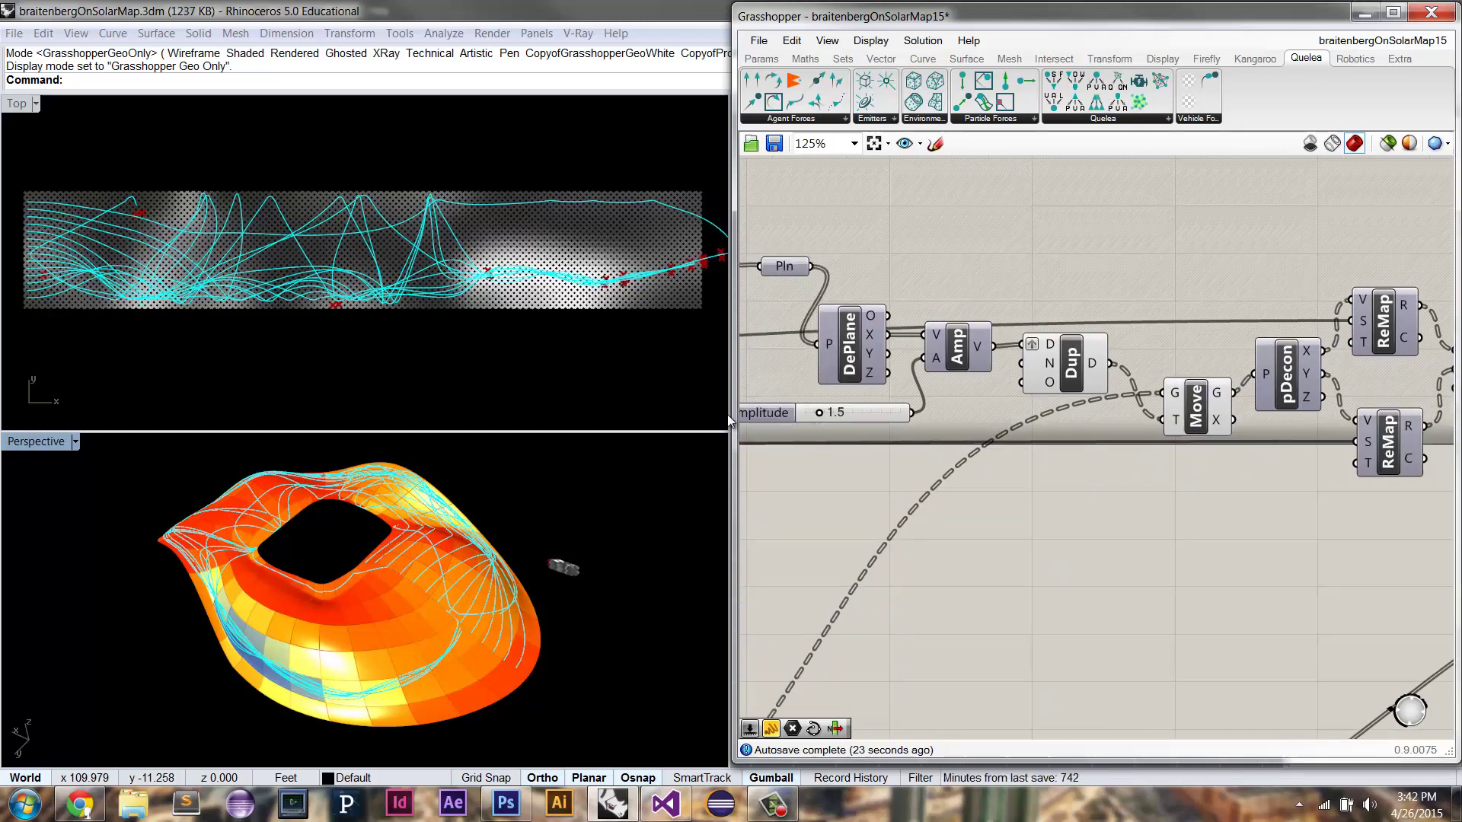
# Step: Examine the red sensor points at the ends of the vehicle trails up close in the Top viewport
pyautogui.scroll(10, 227, 281)
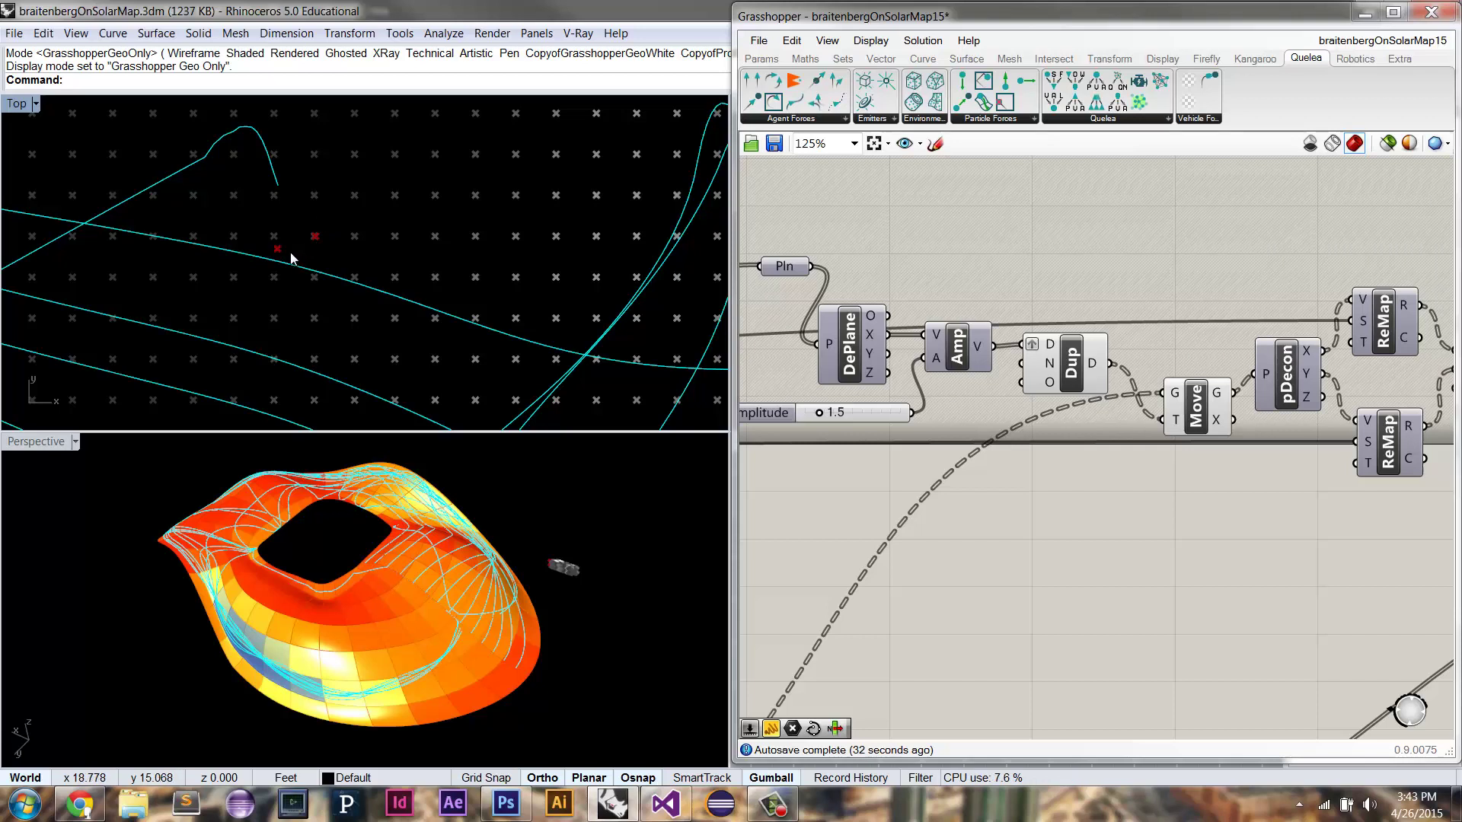
pyautogui.scroll(-15, 437, 218)
pyautogui.moveTo(351, 289); pyautogui.dragTo(402, 253, button='right')
pyautogui.scroll(13, 263, 282)
pyautogui.scroll(4, 304, 272)
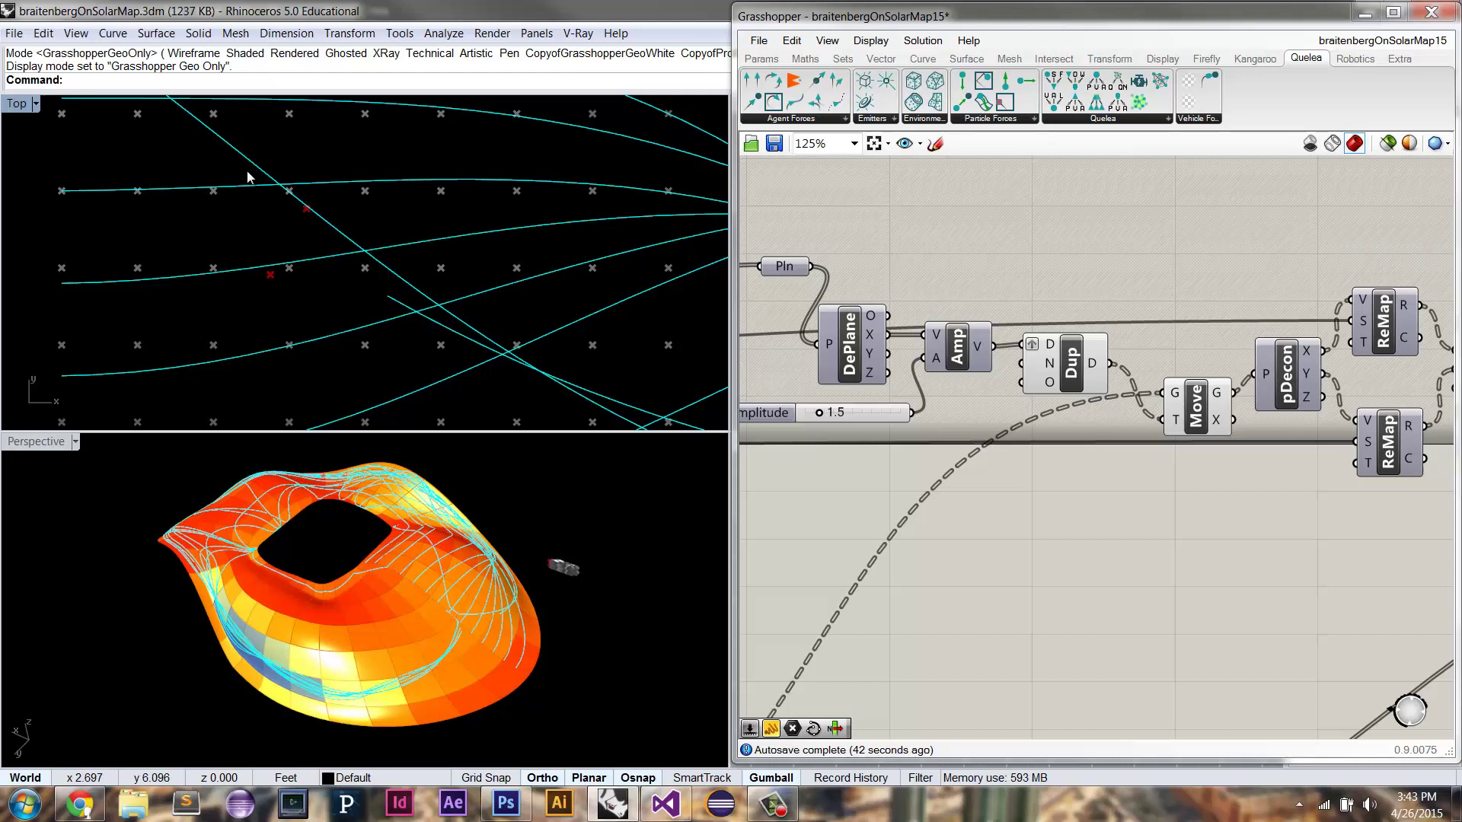
# Step: Turn off the preview of the Move component between Dup and pDecon to hide the vehicles' sensor points
pyautogui.scroll(-6, 309, 240)
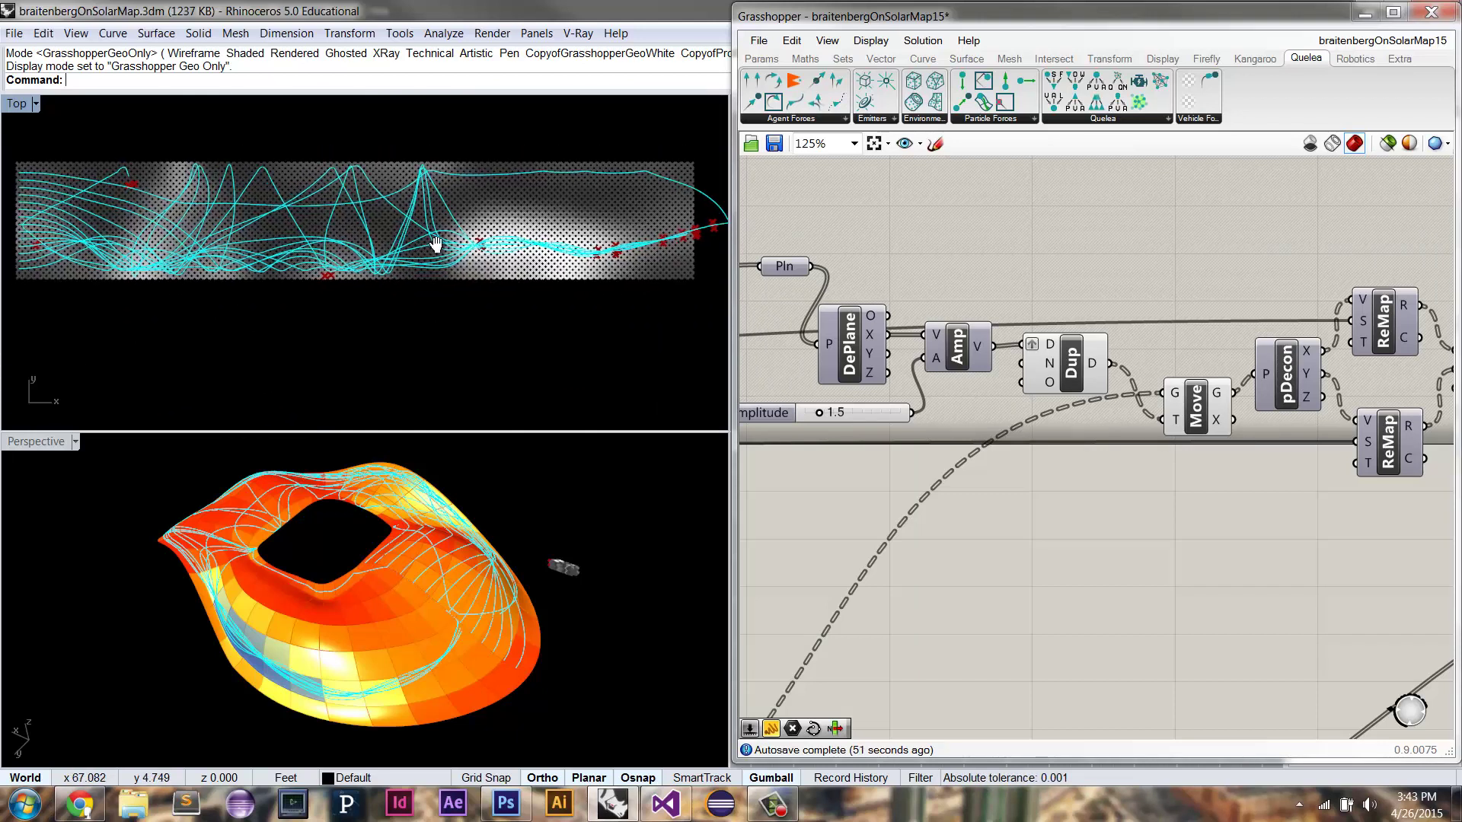
pyautogui.moveTo(1180, 442); pyautogui.dragTo(1122, 379, button='right')
pyautogui.scroll(-2, 1122, 380)
pyautogui.scroll(2, 1158, 373)
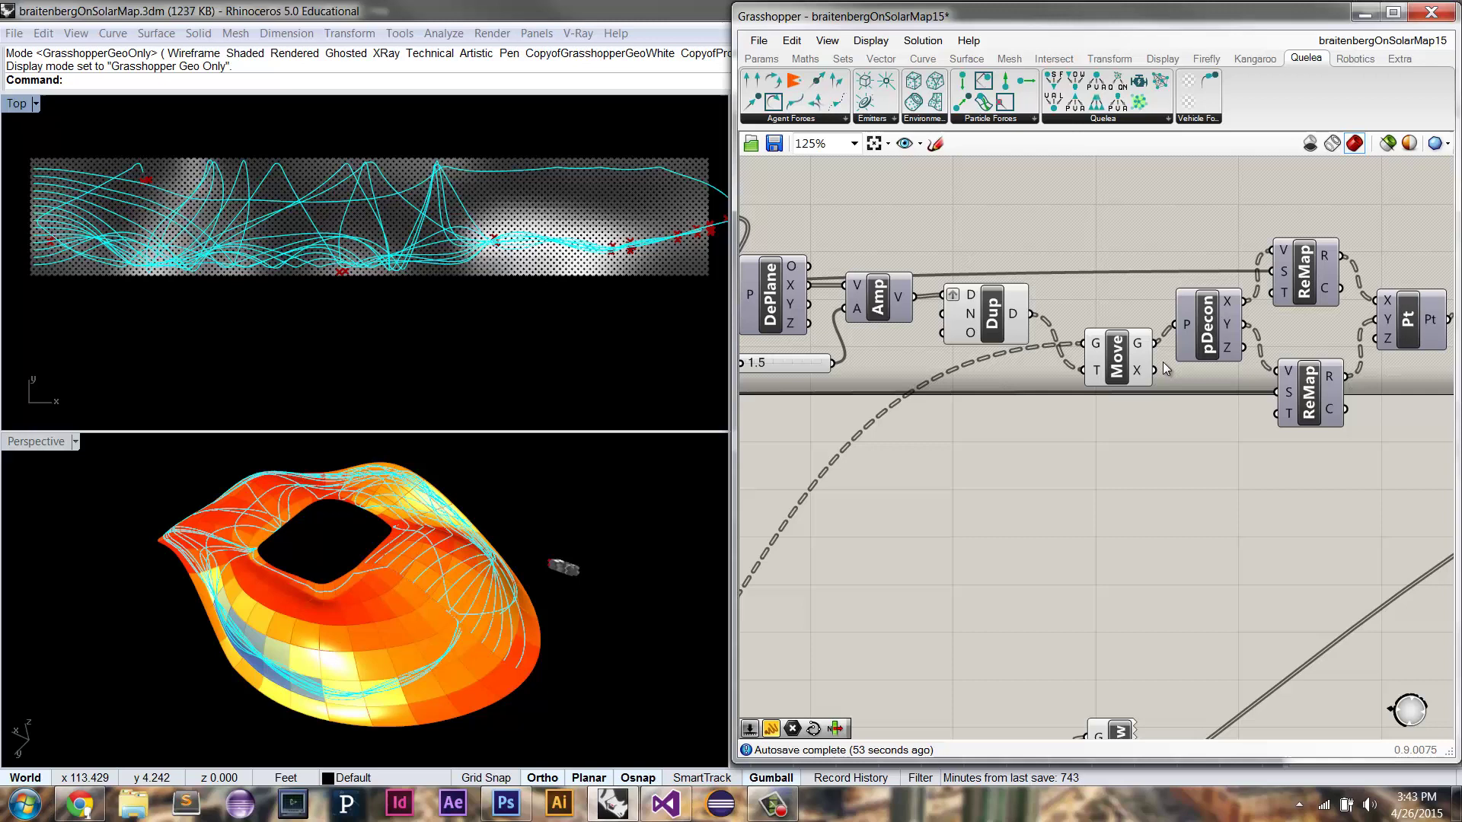
pyautogui.rightClick(1121, 363)
# Step: Enable the disabled Attract force and all components in the two blue Seek groups below it
pyautogui.scroll(-5, 1140, 360)
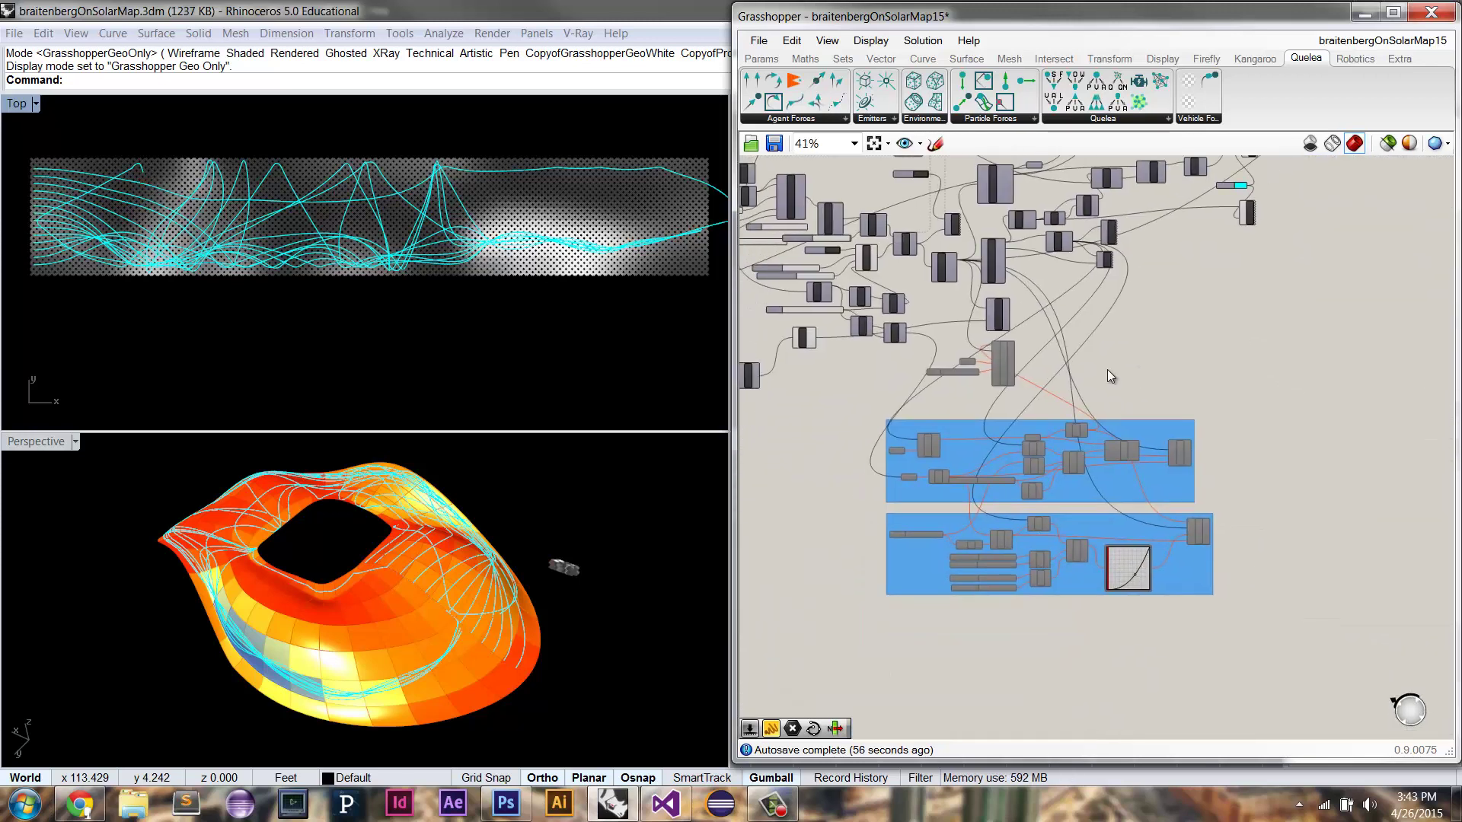
pyautogui.moveTo(1231, 617); pyautogui.dragTo(875, 355)
pyautogui.rightClick(1113, 341)
pyautogui.click(1161, 385)
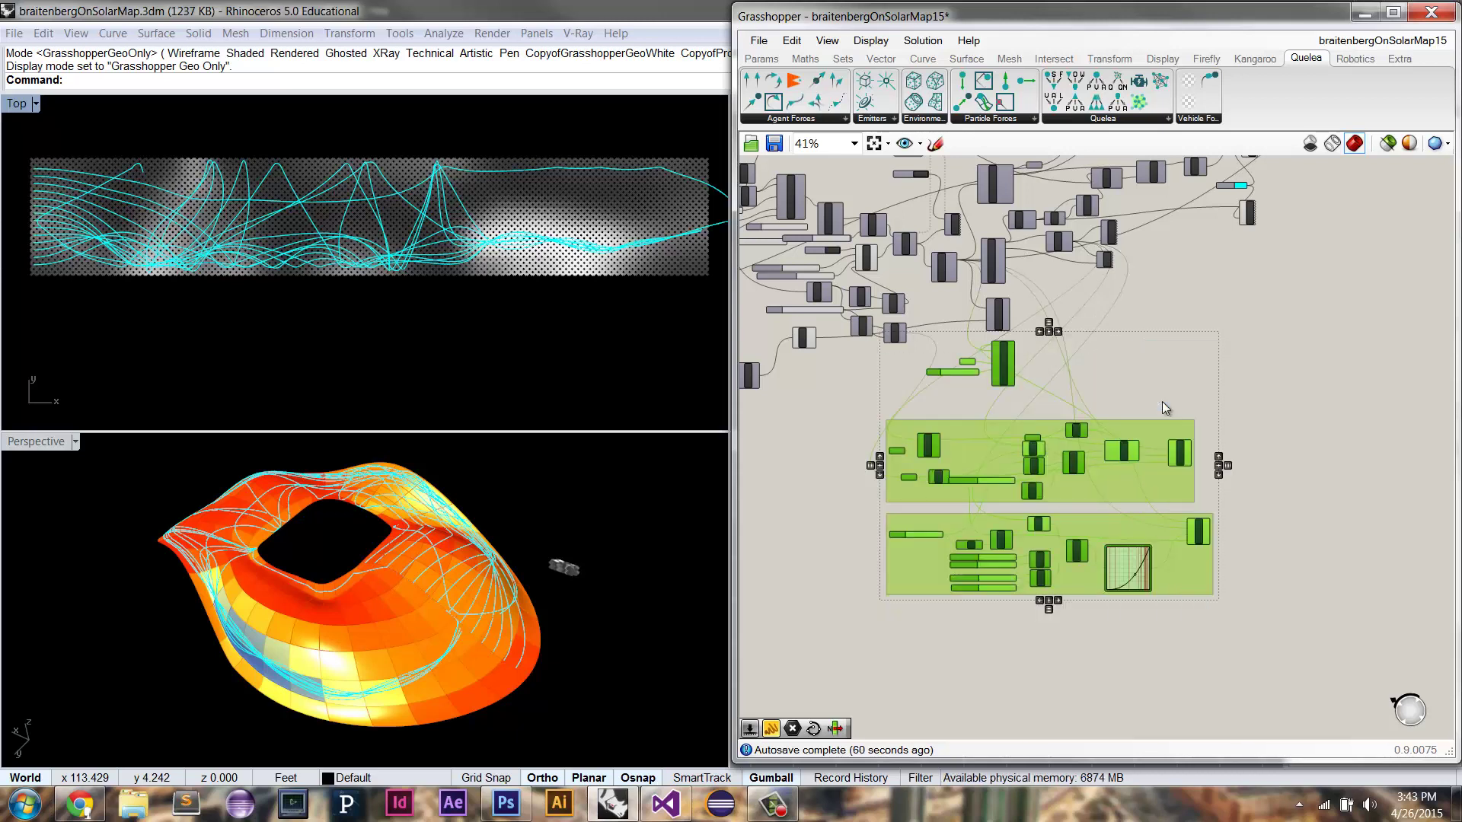
# Step: Wire the Result output of the Not component in the upper blue group into the Contain force
pyautogui.scroll(3, 1095, 416)
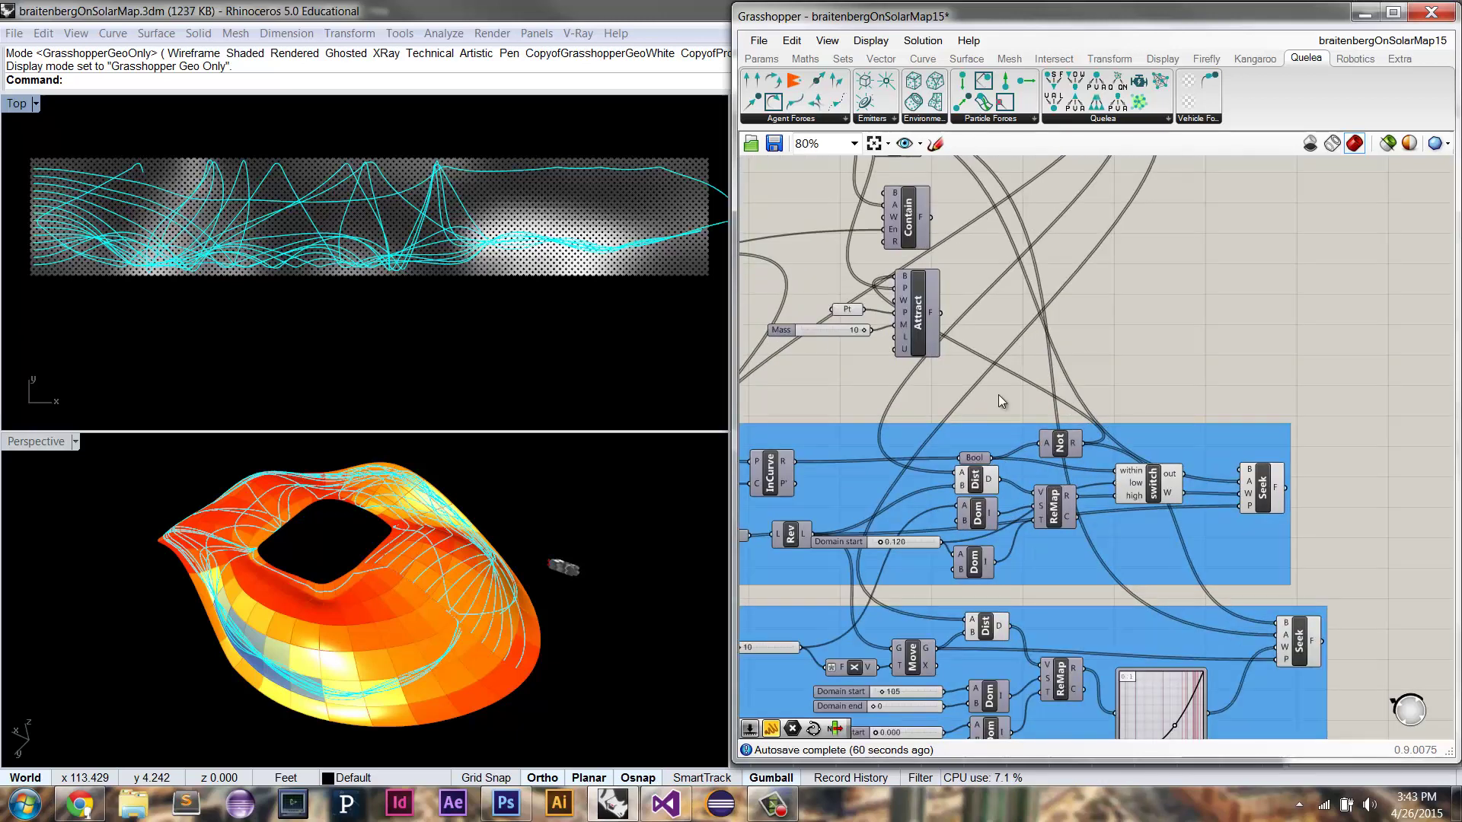
pyautogui.moveTo(998, 394); pyautogui.dragTo(1089, 512, button='right')
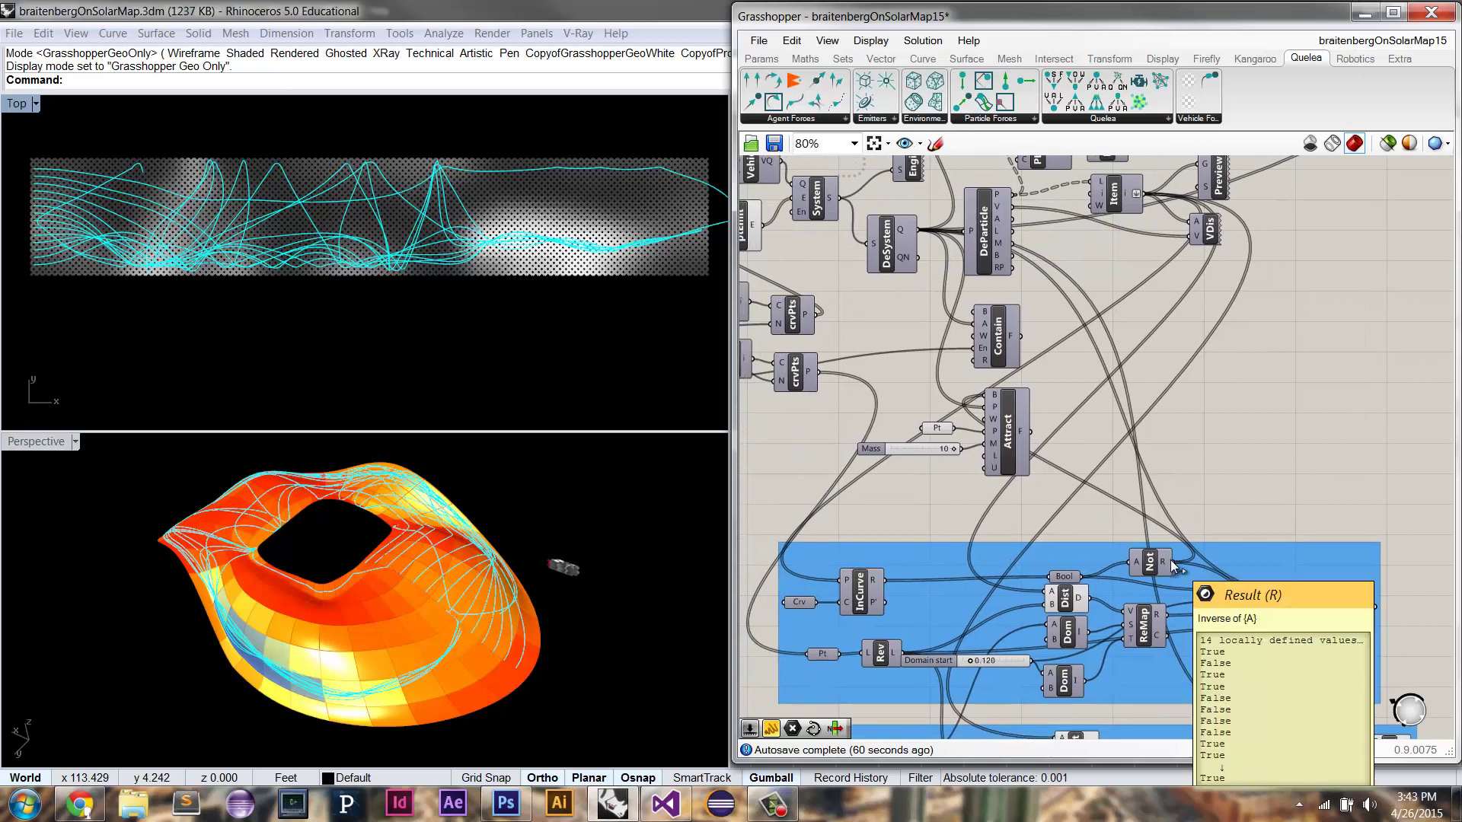
pyautogui.moveTo(1170, 562); pyautogui.dragTo(976, 311)
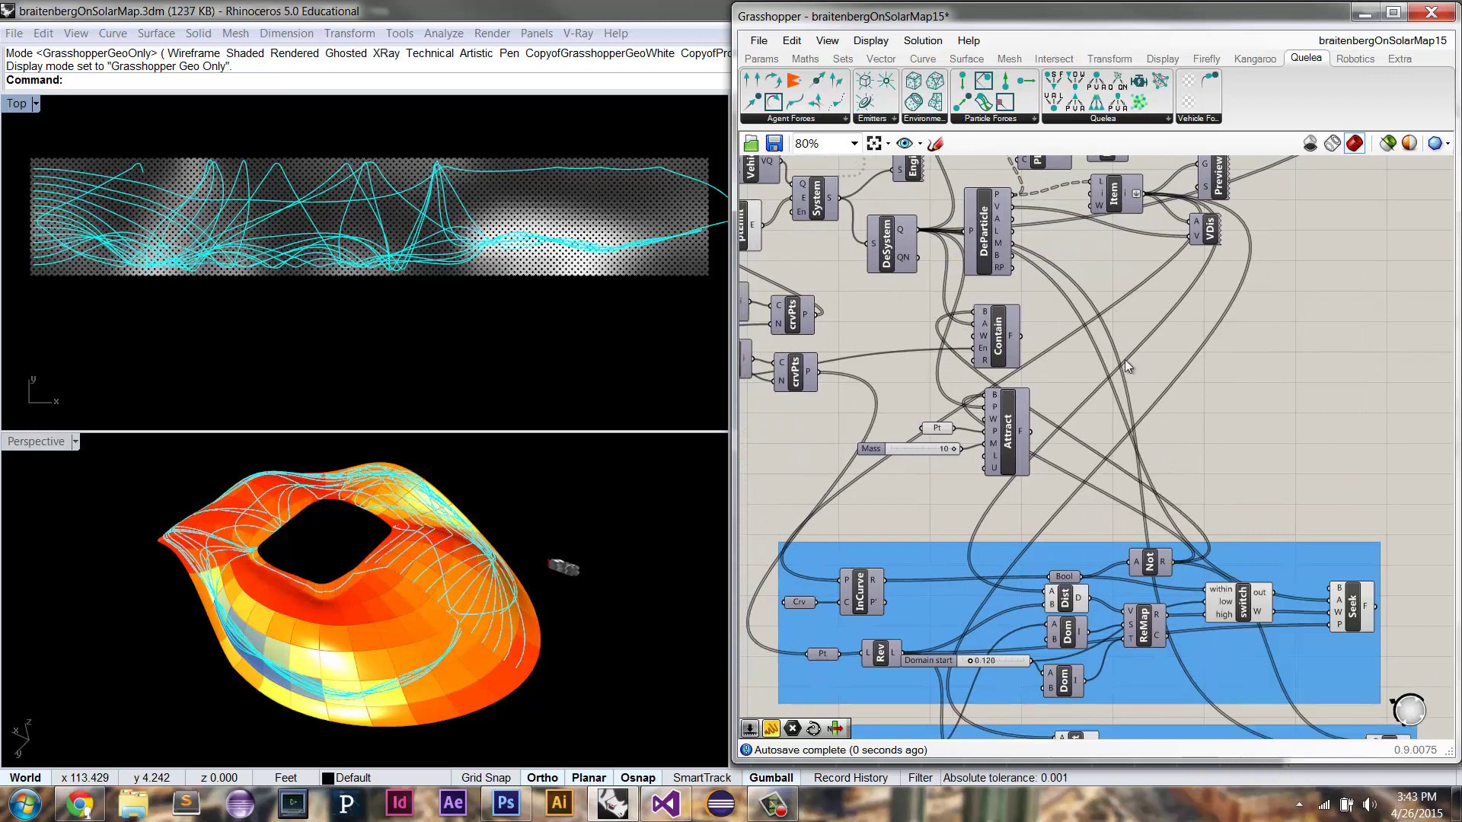
# Step: Start the 20 ms timer and reset the simulation by switching the Engine's toggle to True and back to False
pyautogui.moveTo(1078, 409); pyautogui.dragTo(1164, 512, button='right')
pyautogui.scroll(-1, 1163, 512)
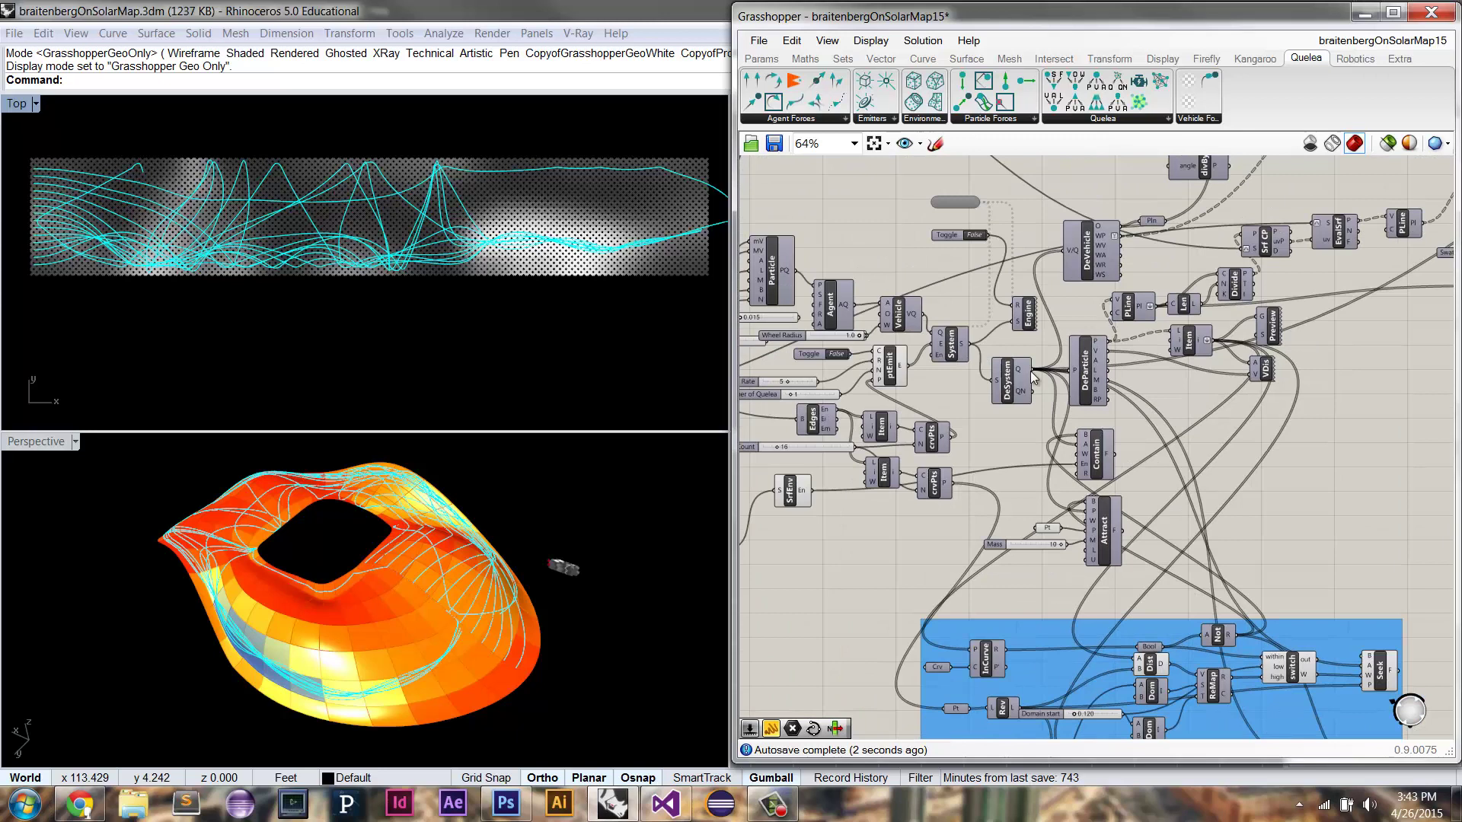
pyautogui.moveTo(995, 242); pyautogui.dragTo(1002, 365, button='right')
pyautogui.scroll(4, 1003, 365)
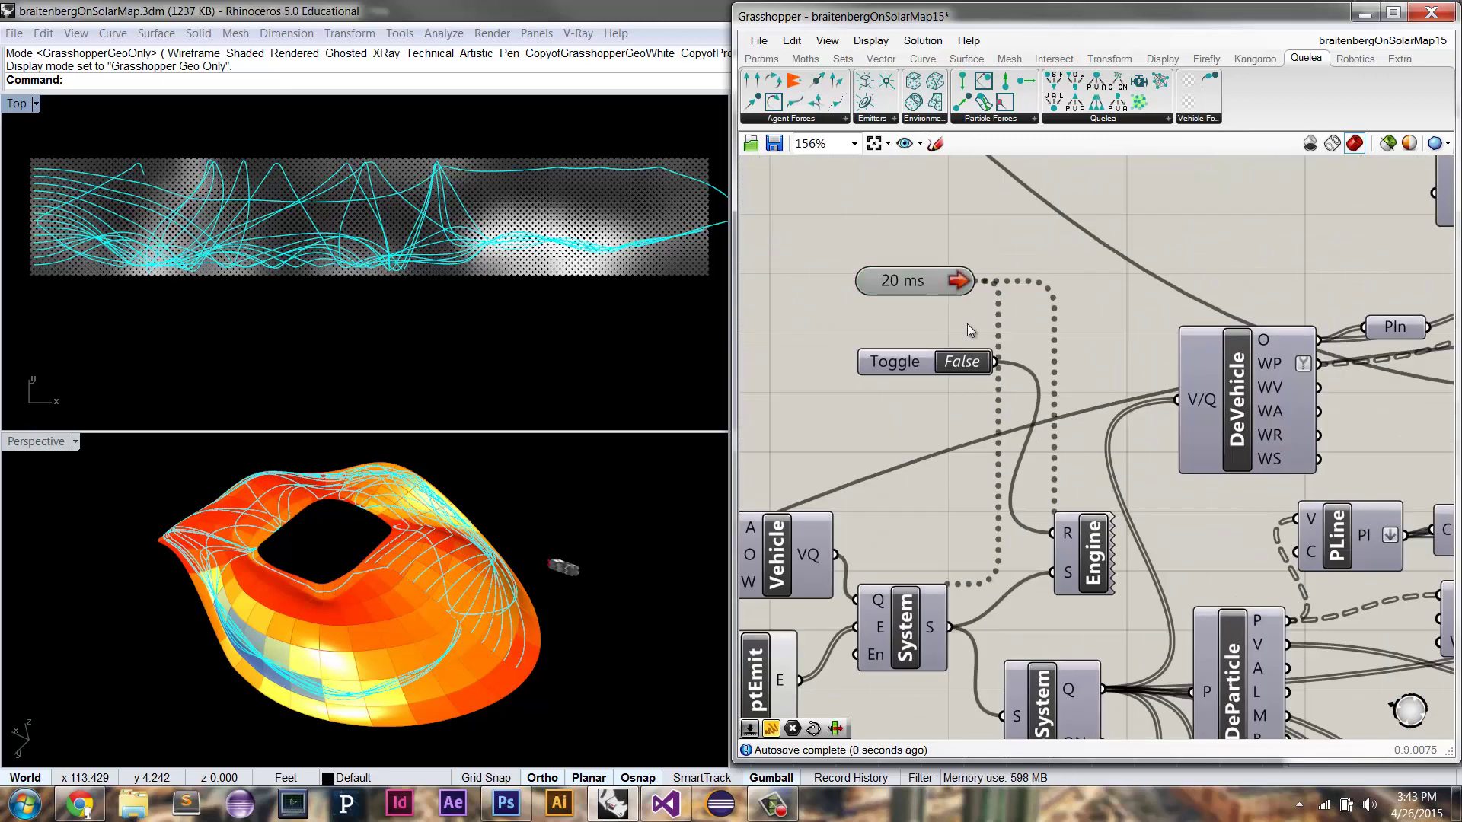
pyautogui.doubleClick(980, 358)
pyautogui.moveTo(925, 340); pyautogui.dragTo(989, 333, button='right')
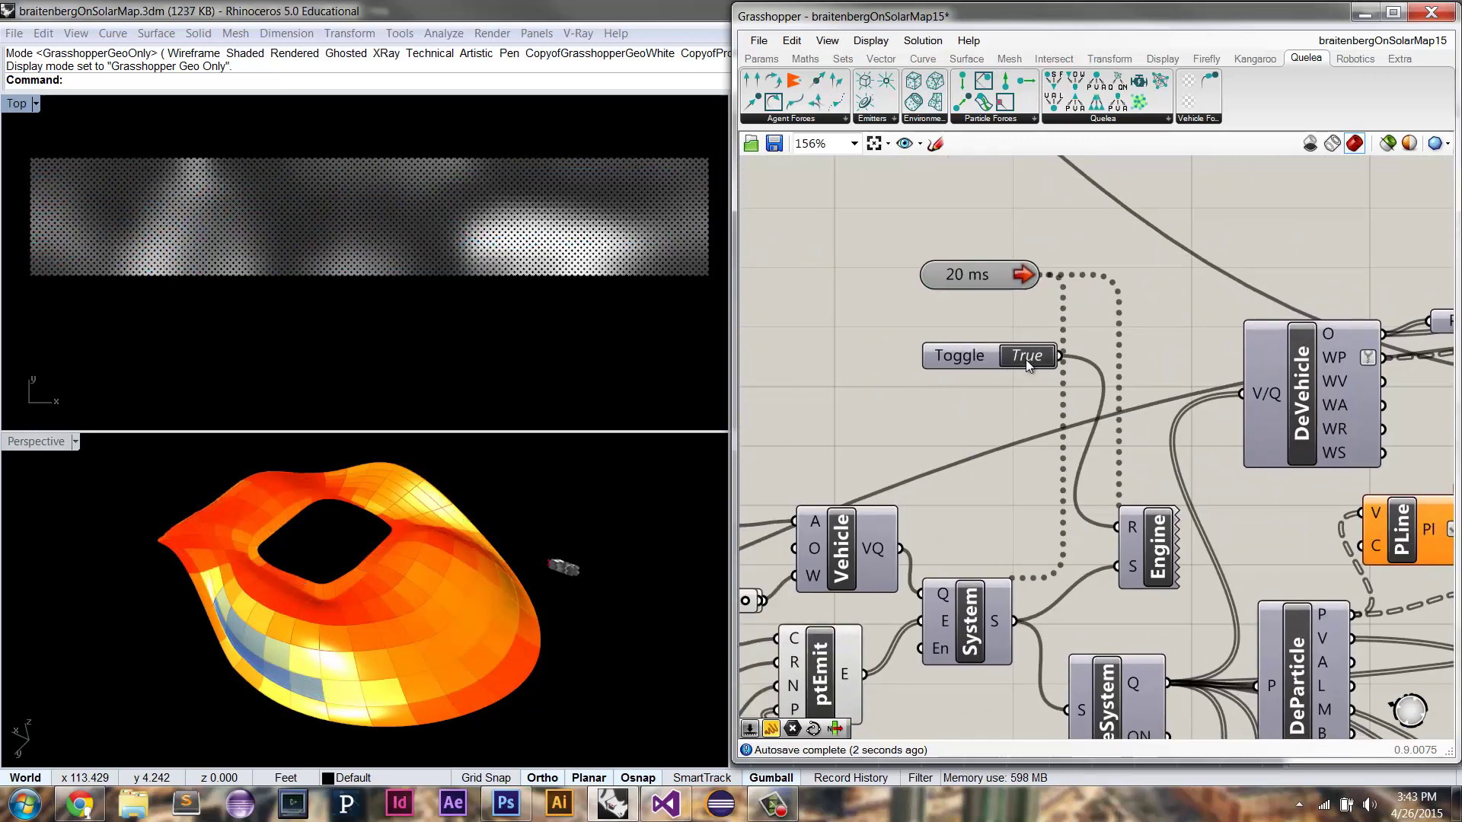
pyautogui.doubleClick(1026, 360)
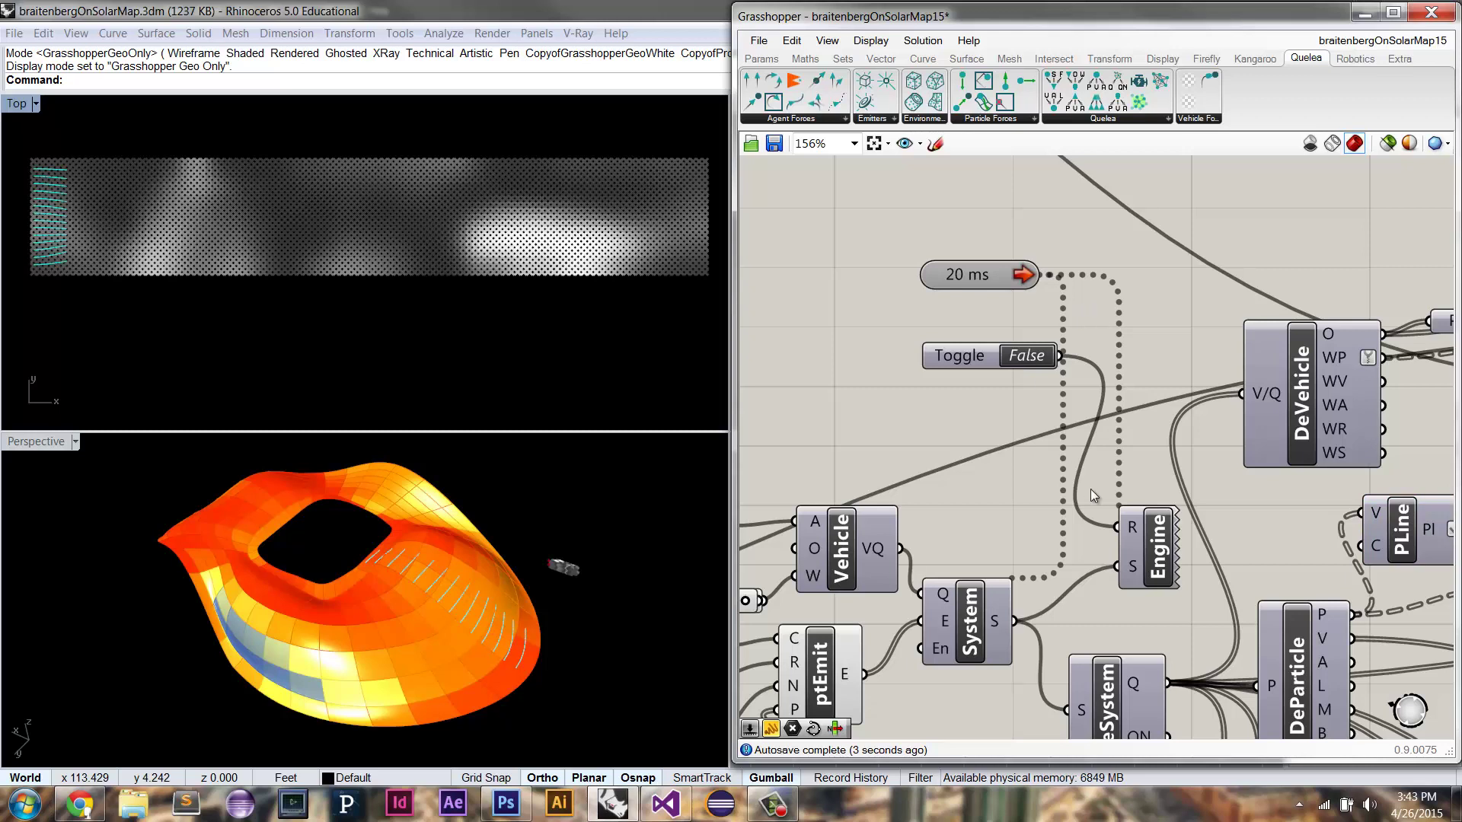
# Step: Preview the target points of the Pt parameter feeding Rev in the upper blue group while the simulation runs, and hide them again
pyautogui.scroll(-3, 1018, 356)
pyautogui.moveTo(1119, 519); pyautogui.dragTo(1051, 384, button='right')
pyautogui.moveTo(1110, 581); pyautogui.dragTo(1100, 519, button='right')
pyautogui.scroll(3, 1104, 521)
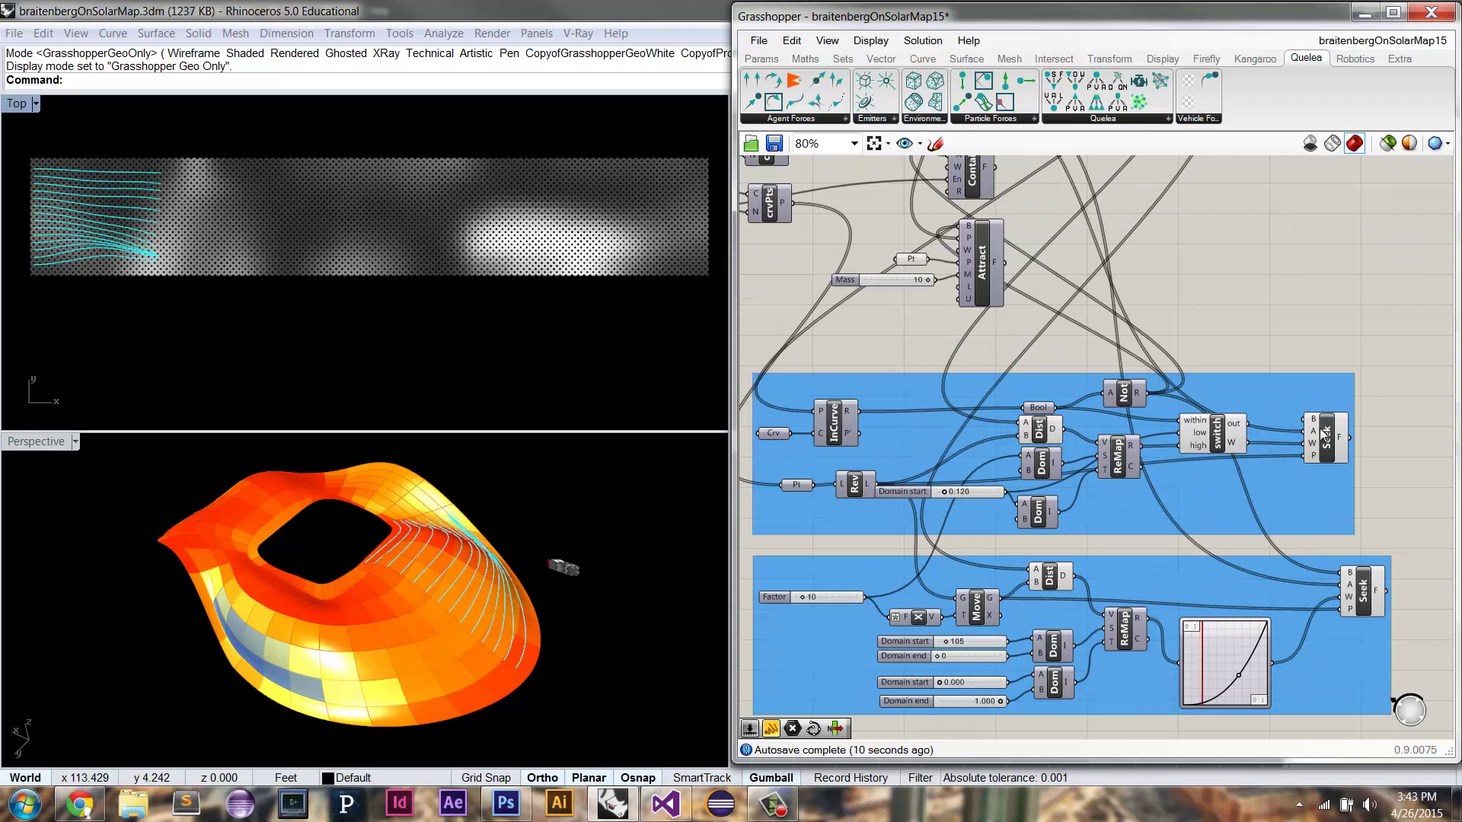
pyautogui.rightClick(808, 485)
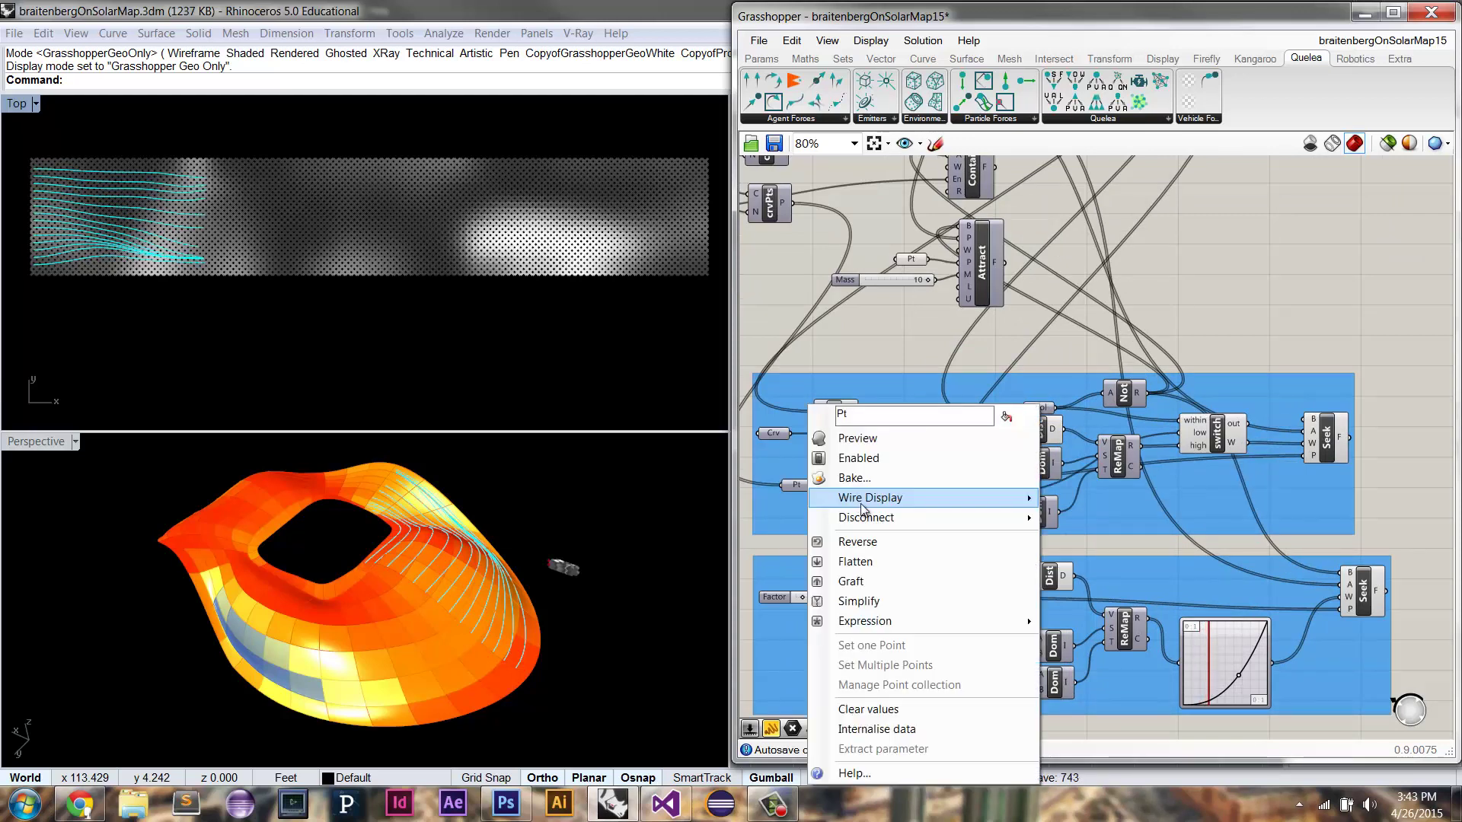
pyautogui.click(857, 438)
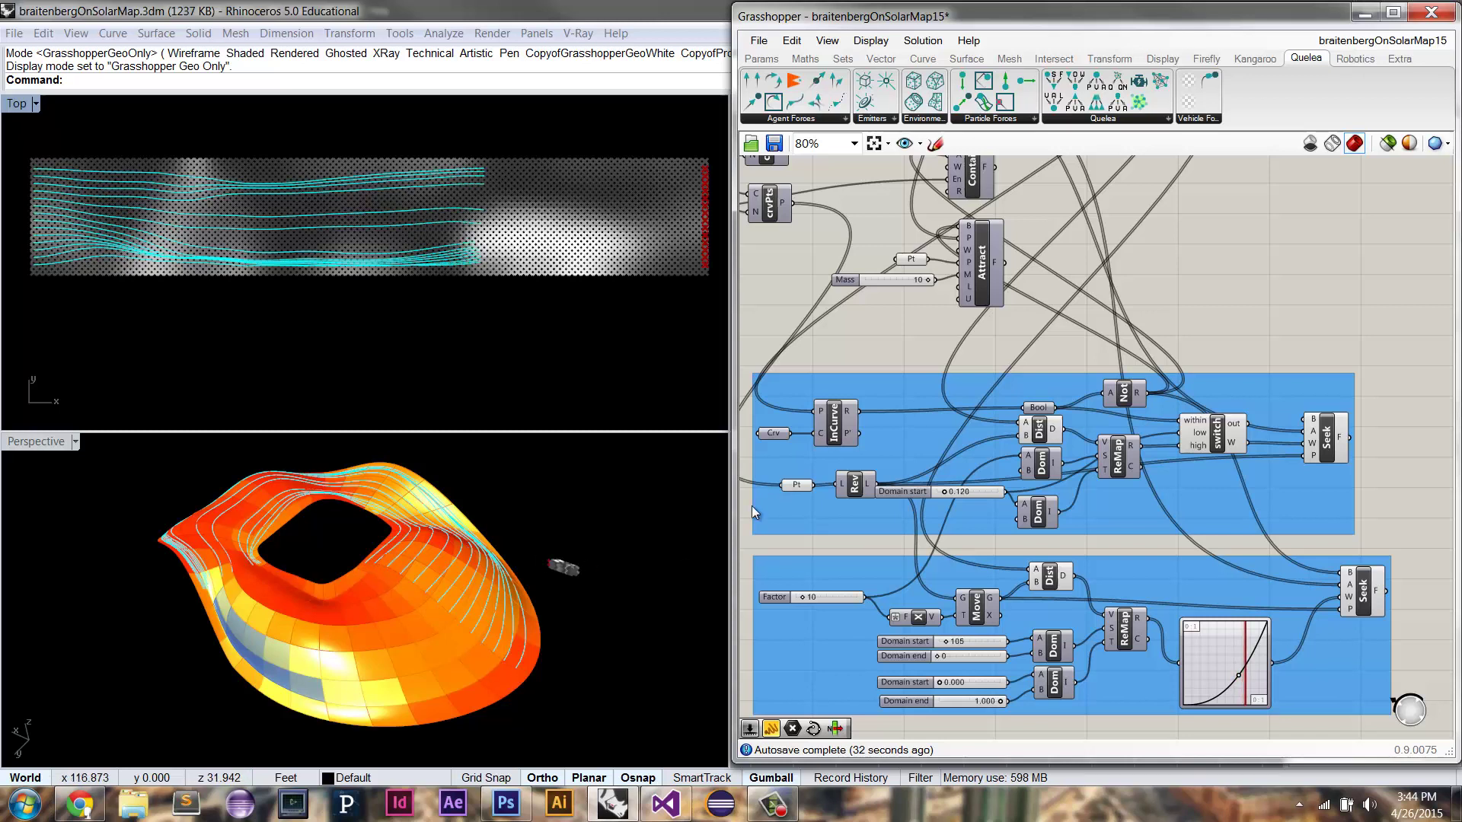
pyautogui.rightClick(797, 484)
pyautogui.click(859, 440)
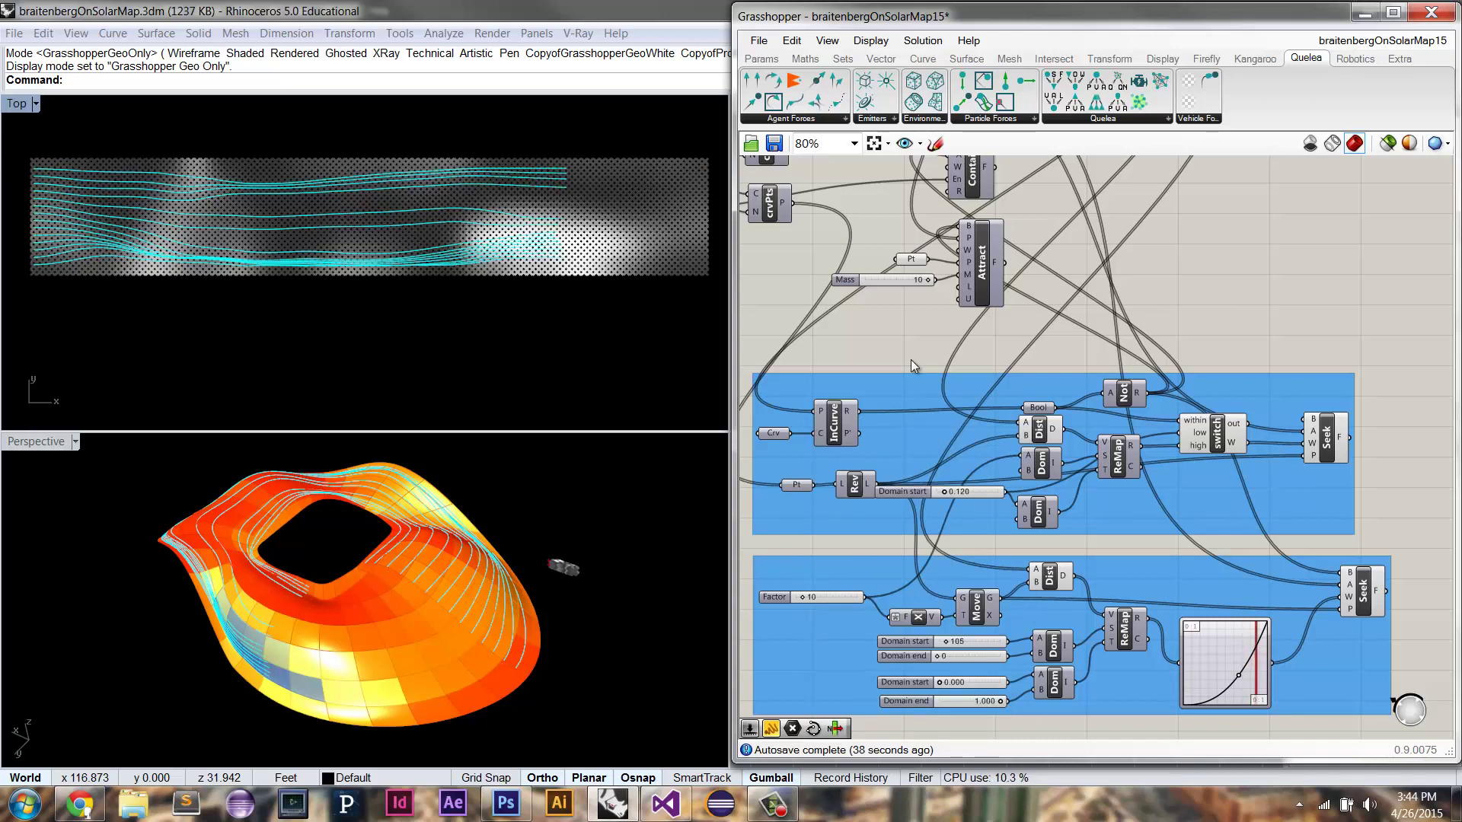
# Step: Stop the 20 ms simulation timer once the vehicle trails span the whole bitmap
pyautogui.moveTo(941, 309)
pyautogui.mouseDown(button='right')
pyautogui.moveTo(983, 458)
pyautogui.moveTo(958, 326)
pyautogui.mouseUp(button='right')
pyautogui.scroll(1, 957, 318)
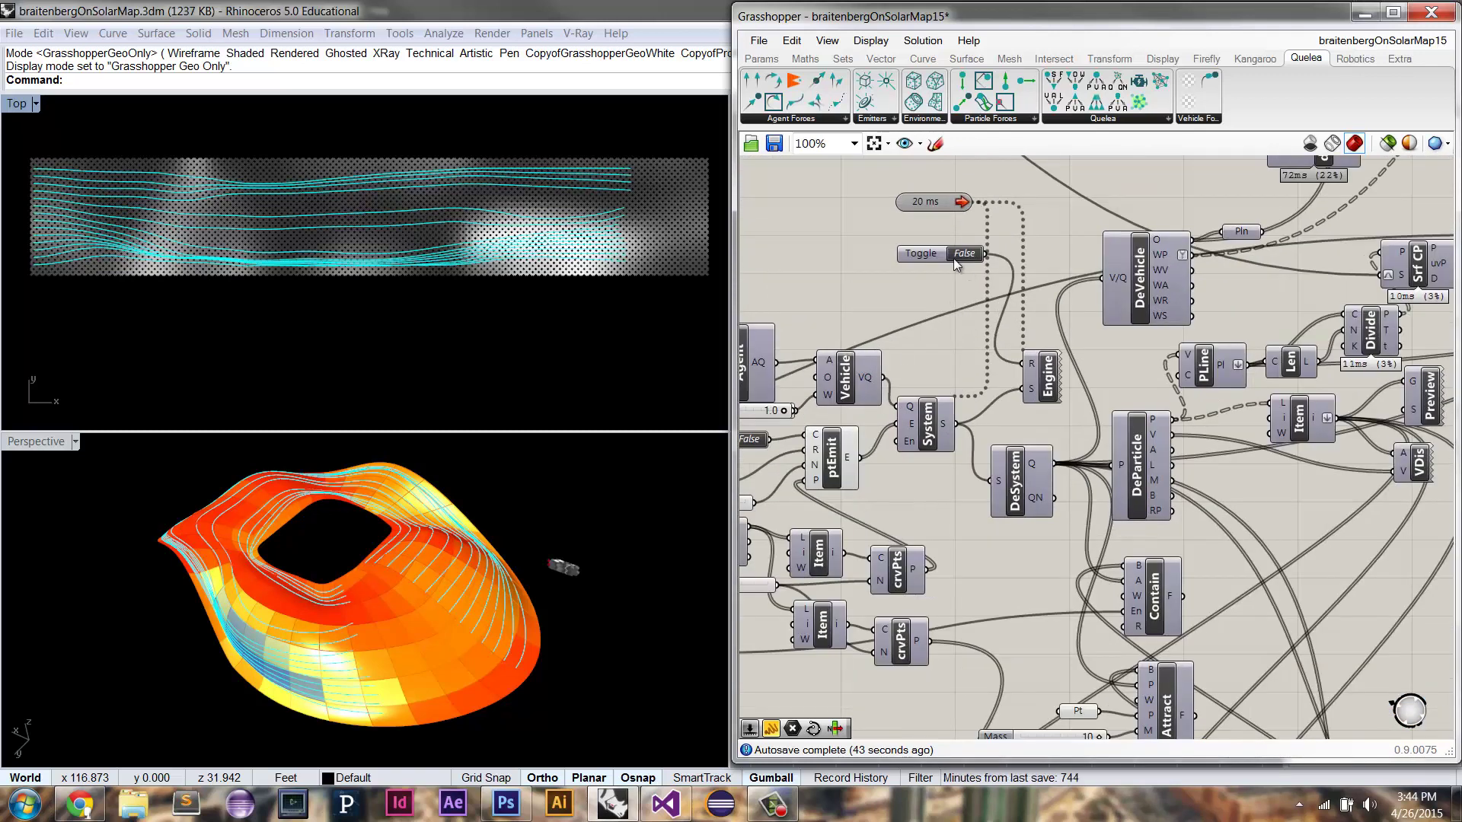
pyautogui.doubleClick(938, 205)
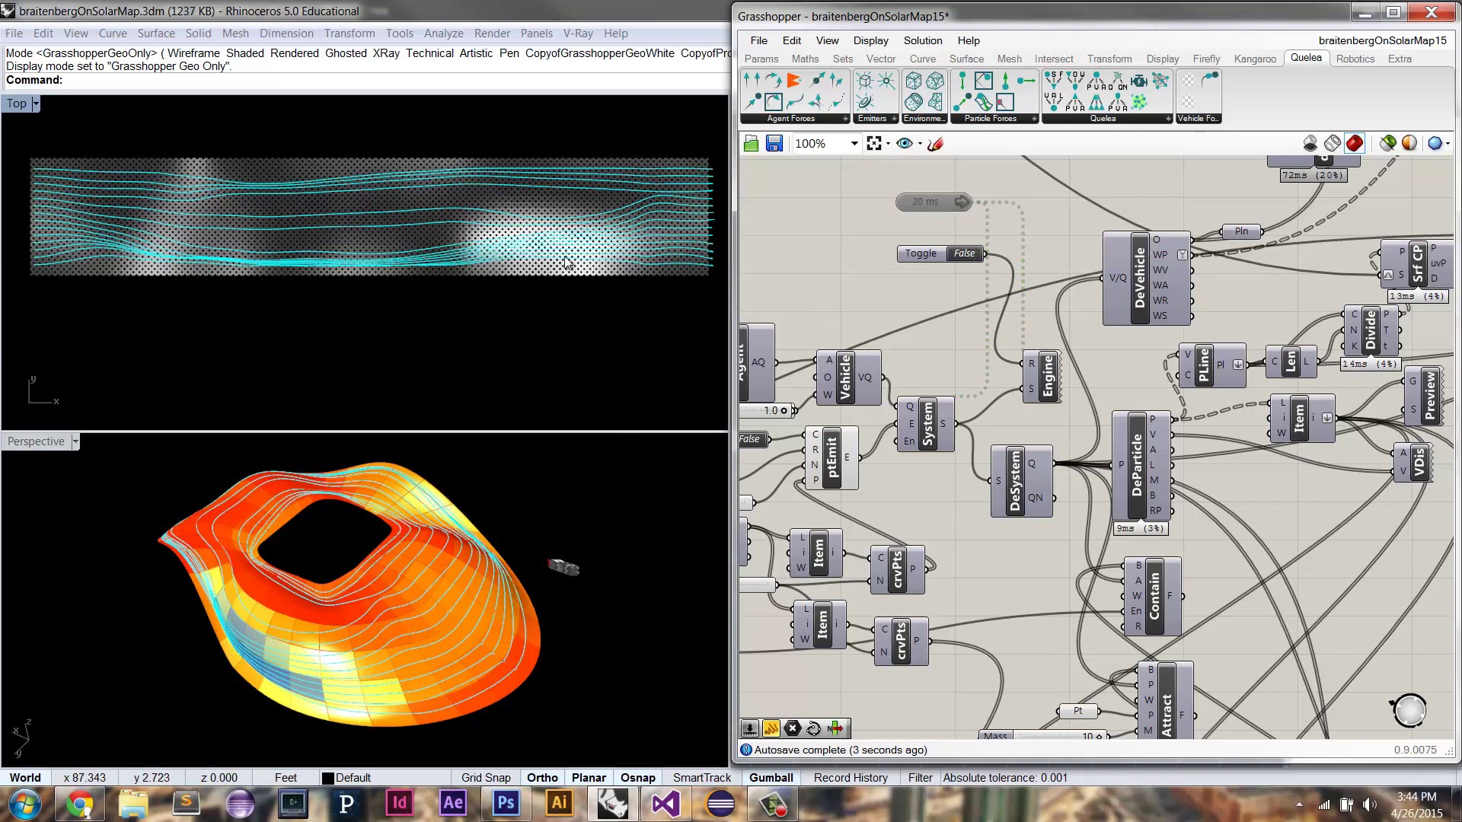
# Step: Examine in the Top viewport how the vehicle trails bend around the bright areas of the bitmap point grid
pyautogui.scroll(4, 567, 254)
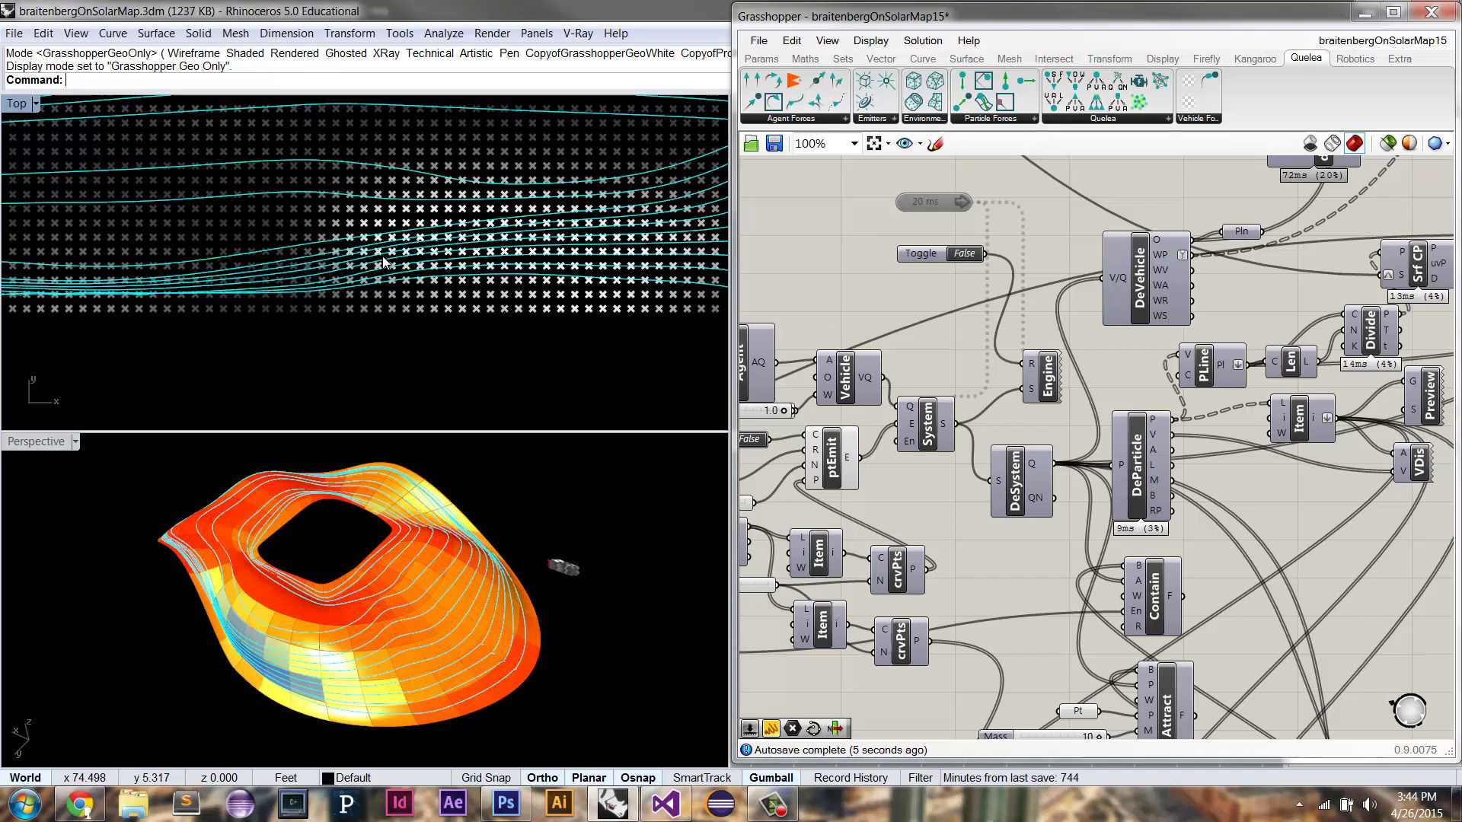
pyautogui.scroll(-4, 642, 287)
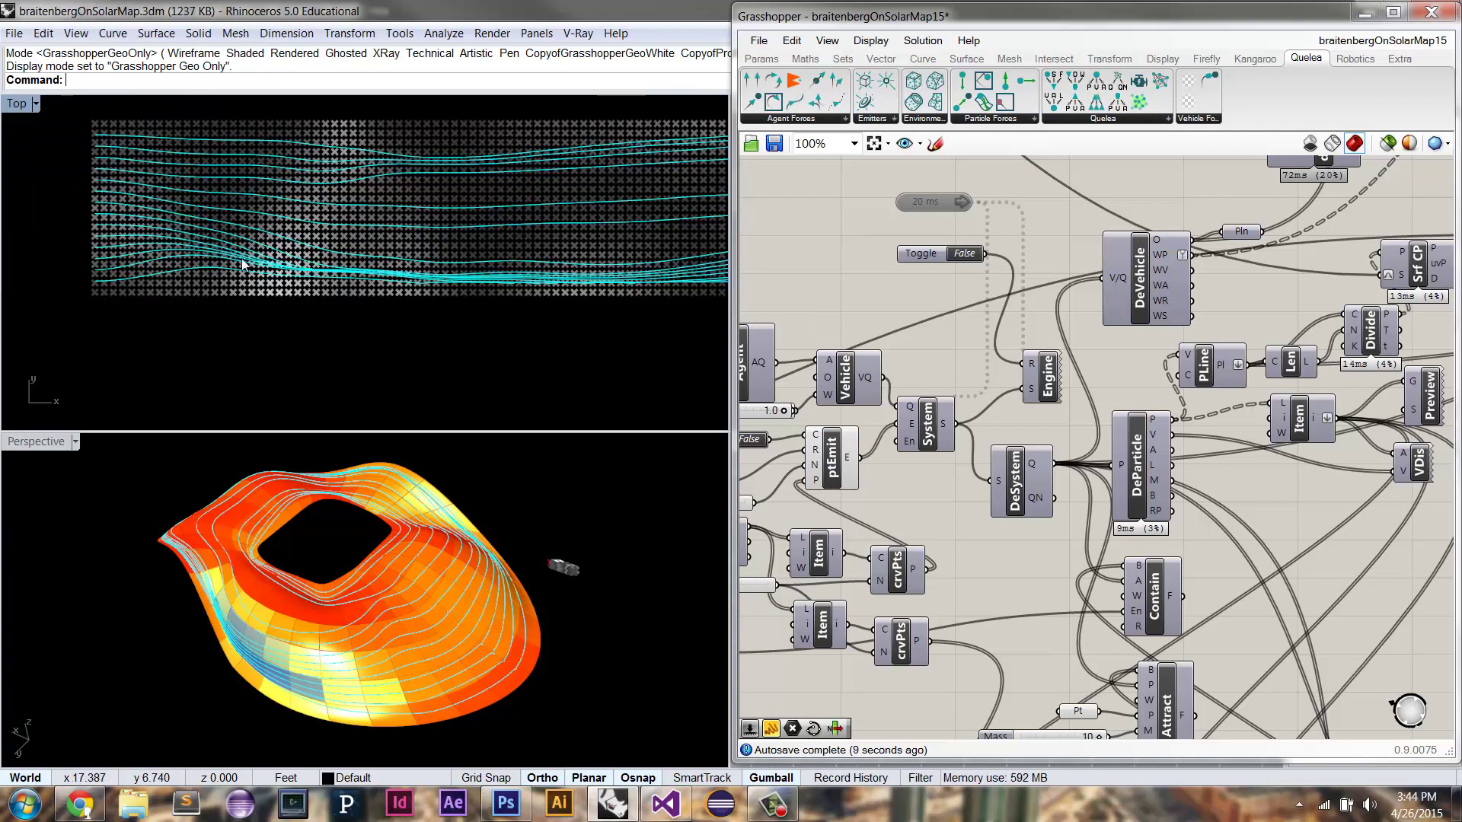
pyautogui.moveTo(356, 179); pyautogui.dragTo(155, 211, button='right')
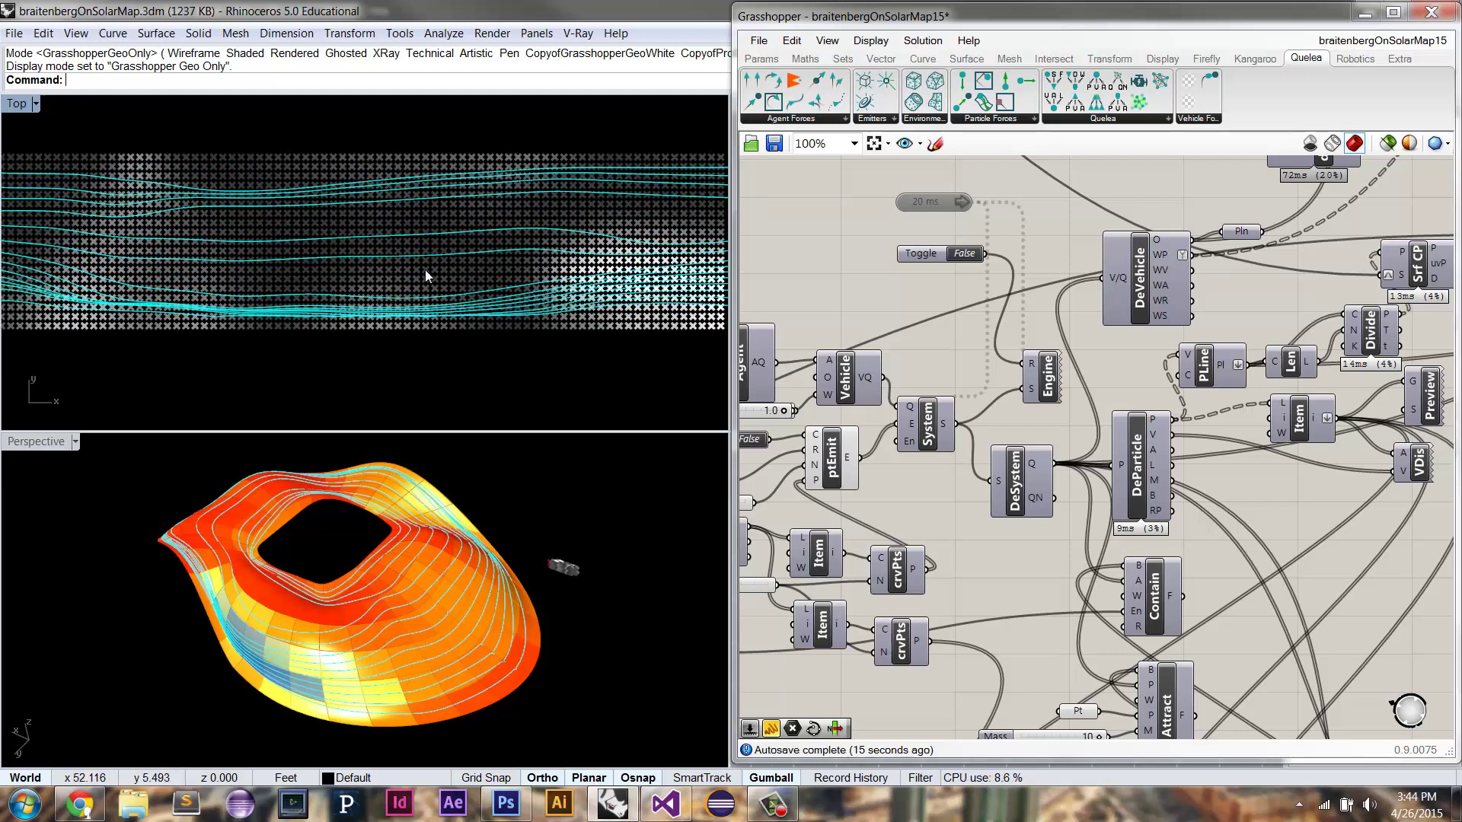
pyautogui.scroll(-3, 369, 255)
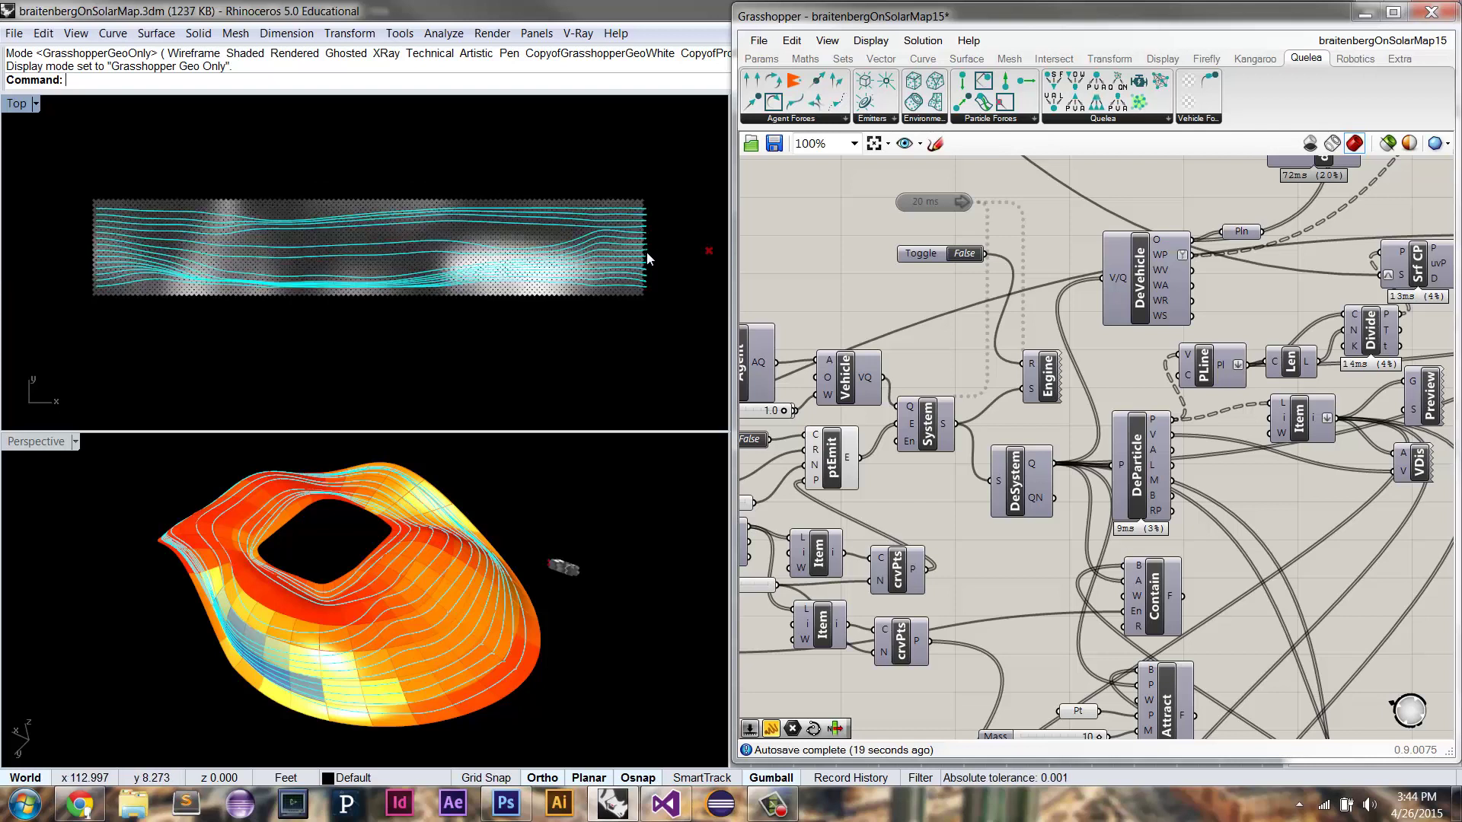
# Step: Examine the trails mapped onto the EcoSkin surface in the Perspective viewport, leaving the surface deselected
pyautogui.moveTo(303, 596); pyautogui.dragTo(416, 596, button='right')
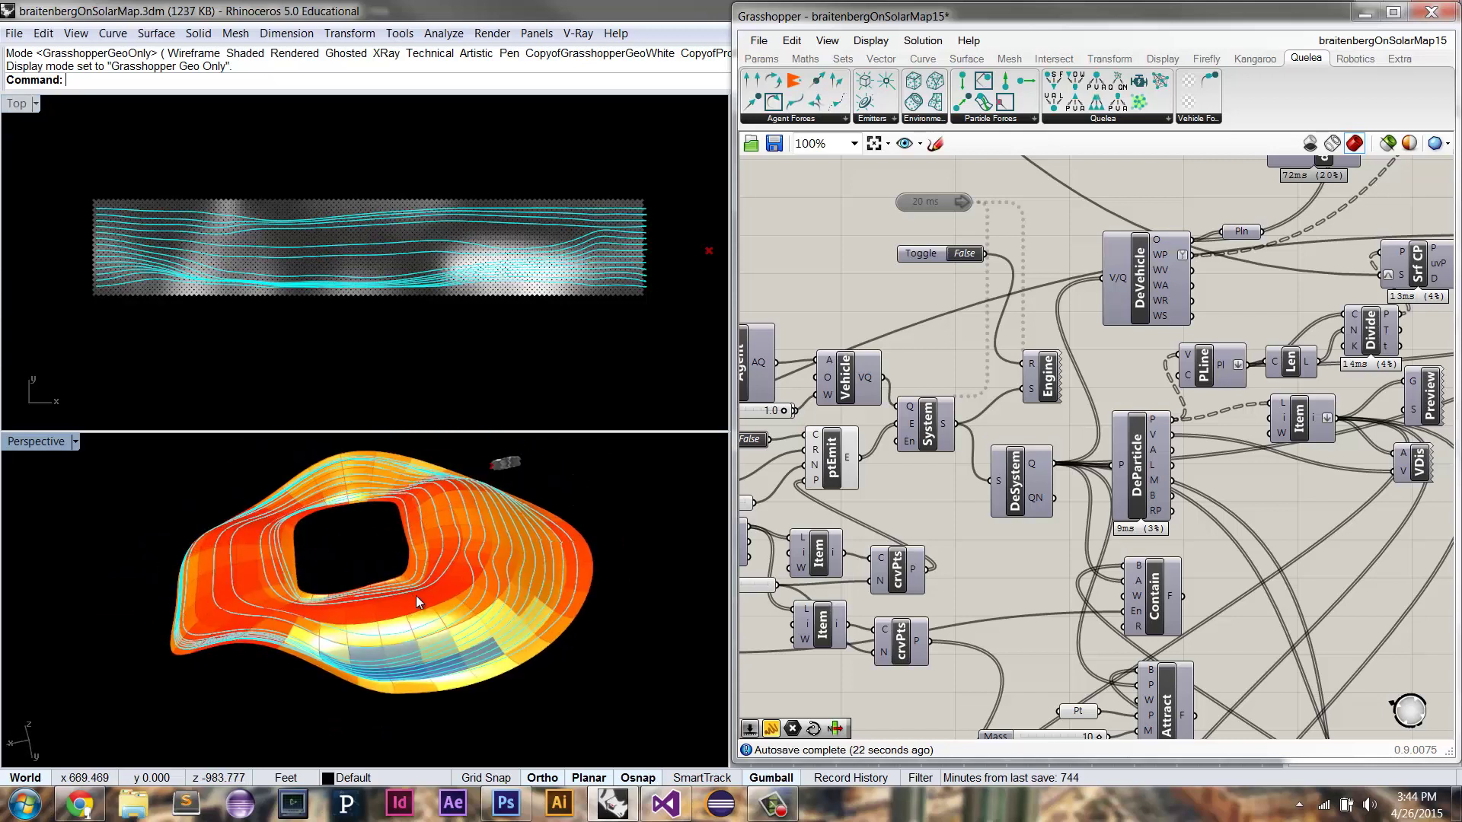
pyautogui.press('Left')
pyautogui.press('Left')
pyautogui.press('Left')
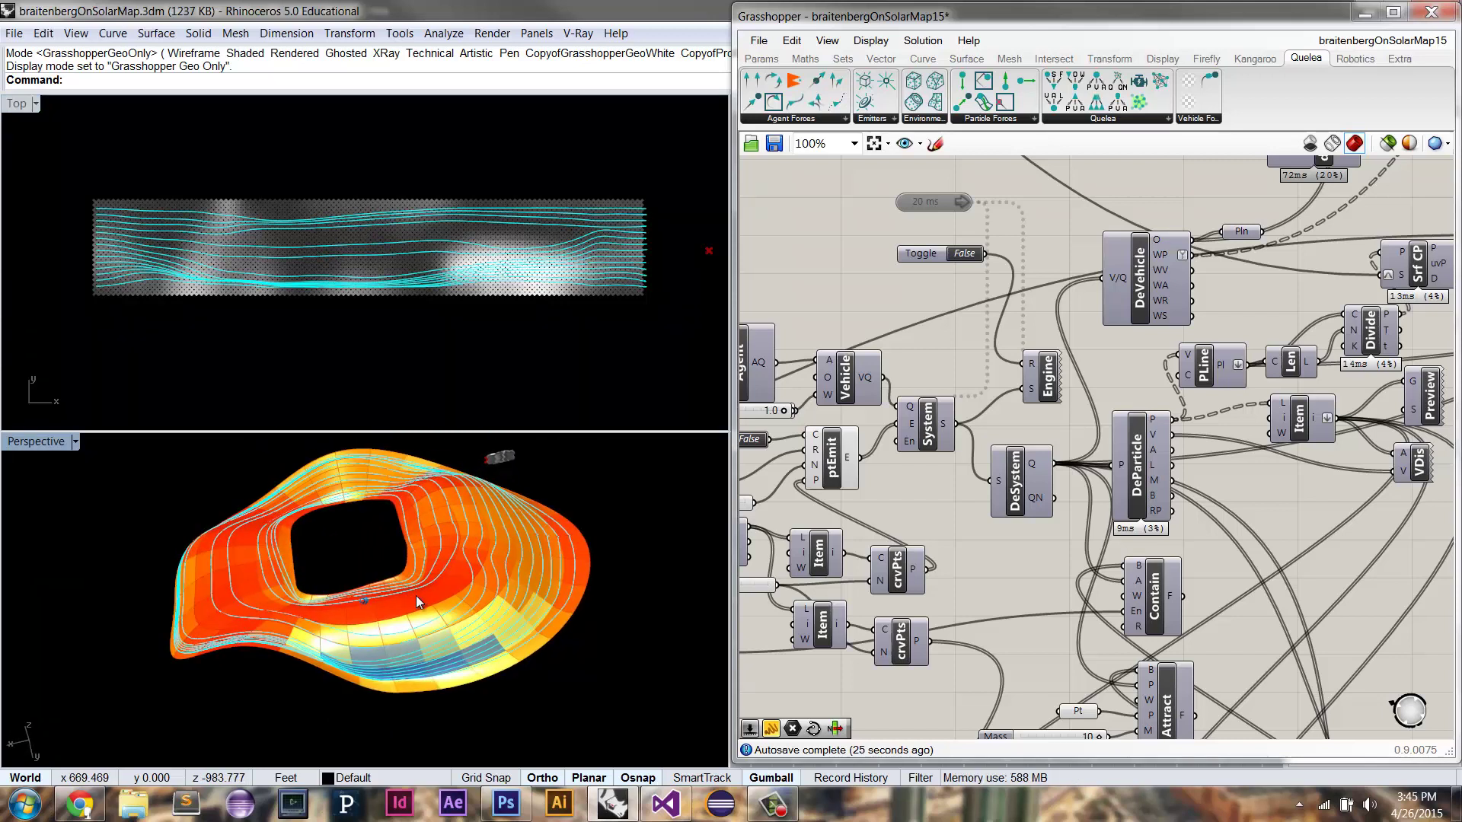
pyautogui.click(462, 607)
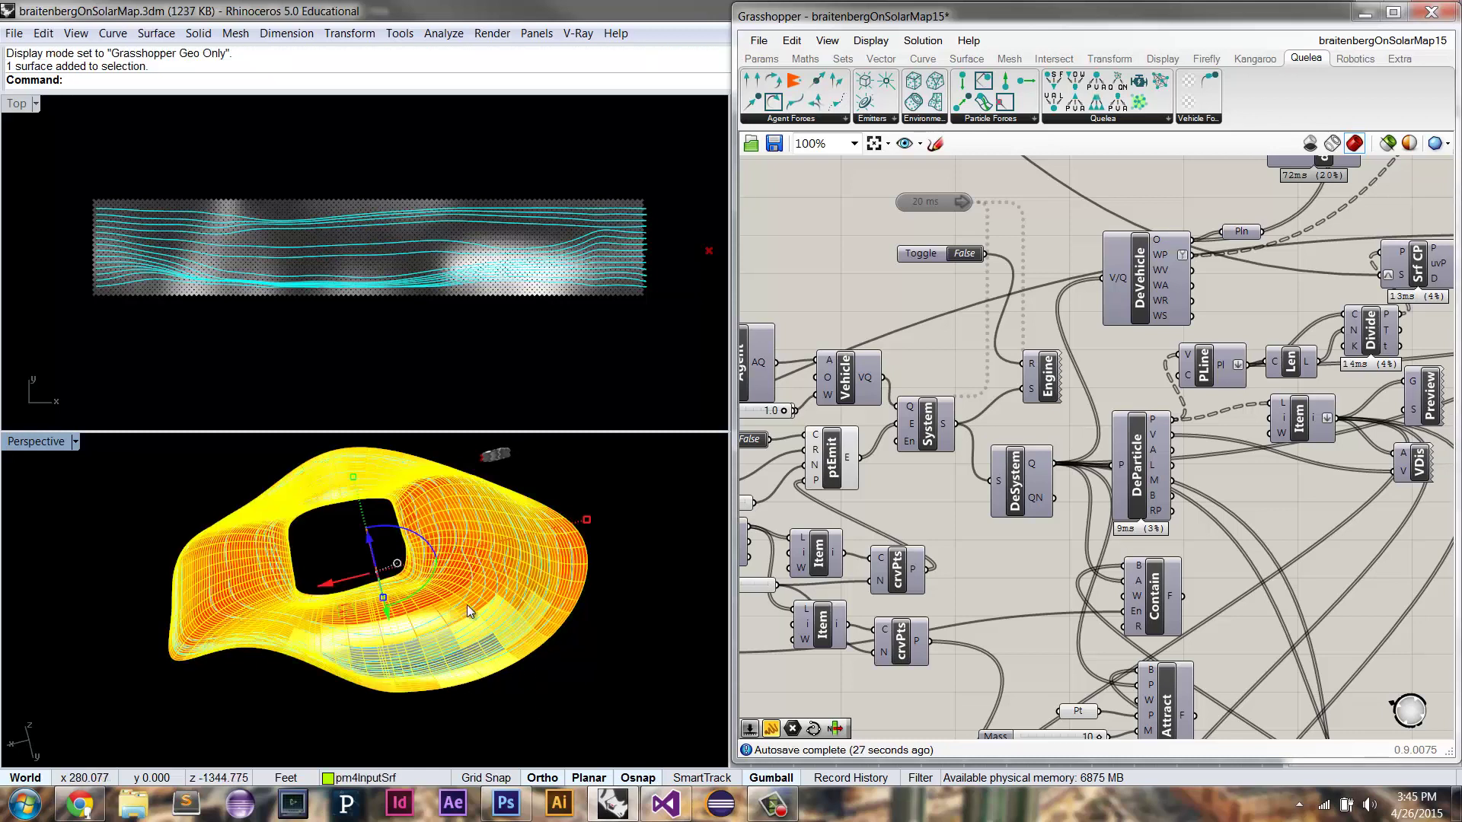
pyautogui.press('Left')
pyautogui.press('Left')
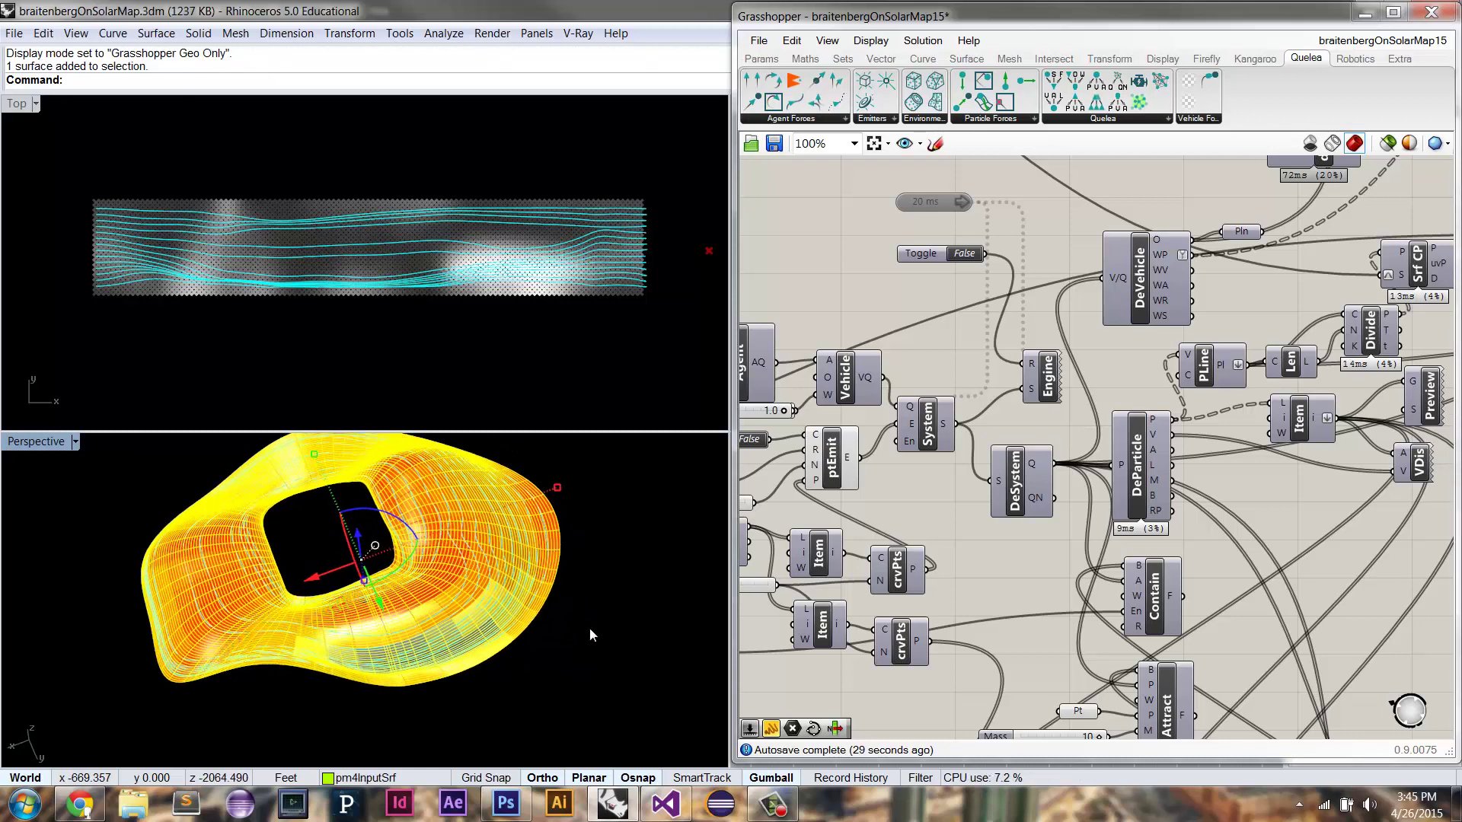
pyautogui.press('Down')
pyautogui.press('Down')
pyautogui.press('Right')
pyautogui.press('Right')
pyautogui.click(590, 629)
# Step: Inspect the mapped trails around the surface's central opening and outer edges, up close and from several angles
pyautogui.moveTo(417, 635); pyautogui.dragTo(372, 657, button='right')
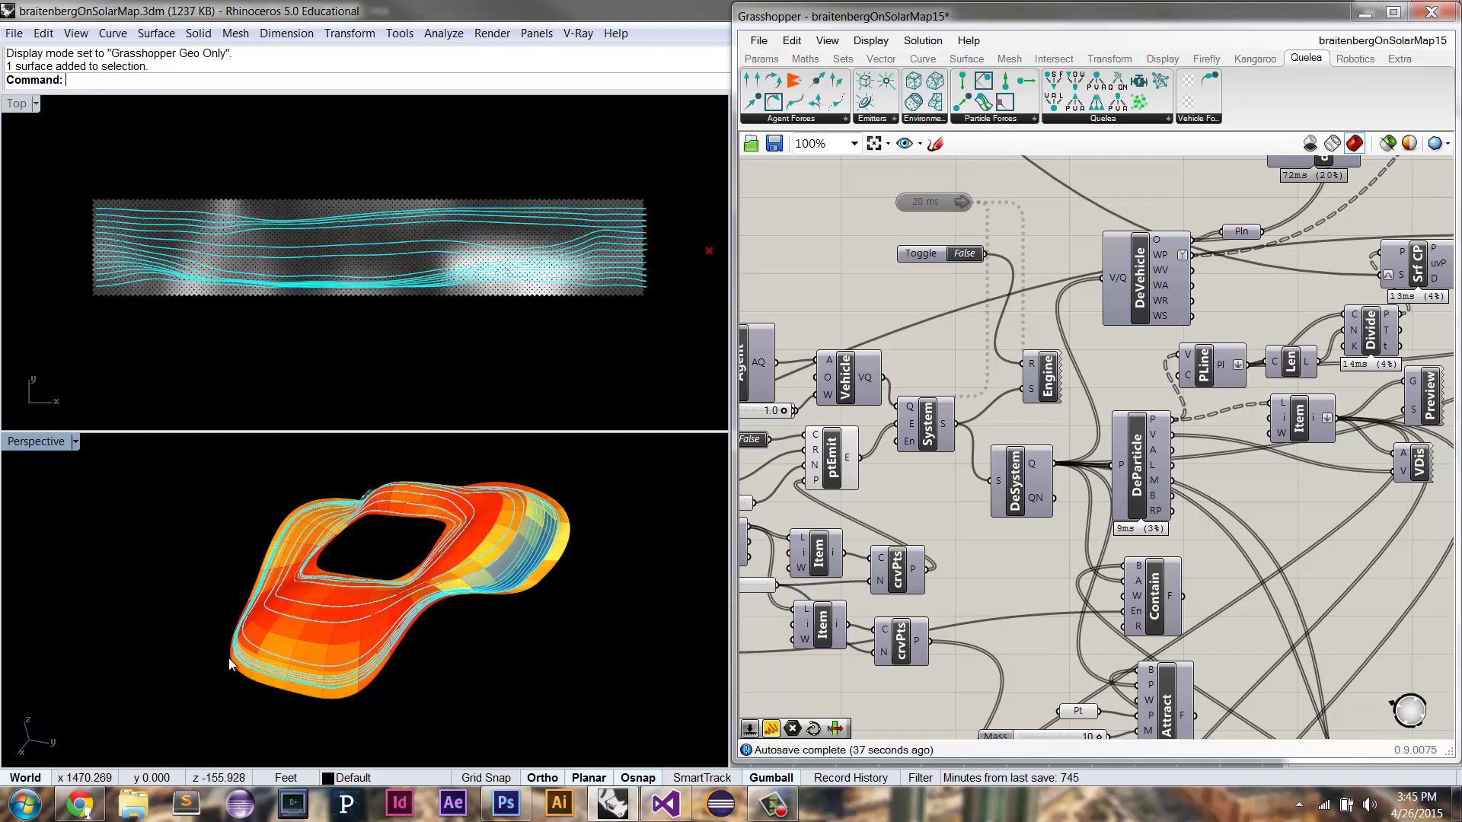
pyautogui.moveTo(336, 675); pyautogui.dragTo(277, 585, button='right')
pyautogui.scroll(5, 372, 622)
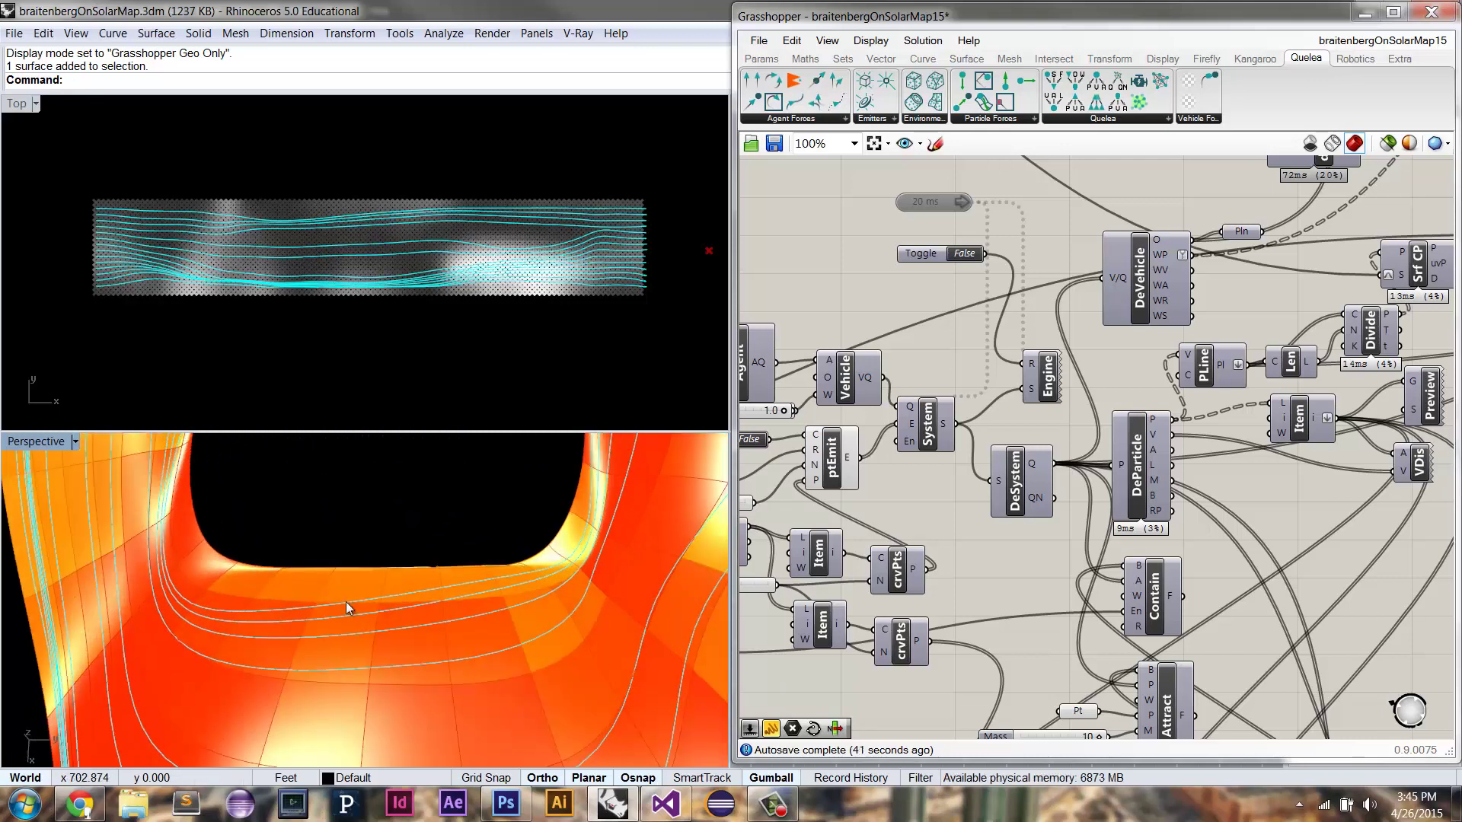
pyautogui.scroll(-9, 490, 580)
pyautogui.moveTo(490, 581)
pyautogui.mouseDown(button='right')
pyautogui.moveTo(467, 637)
pyautogui.moveTo(405, 588)
pyautogui.moveTo(463, 576)
pyautogui.mouseUp(button='right')
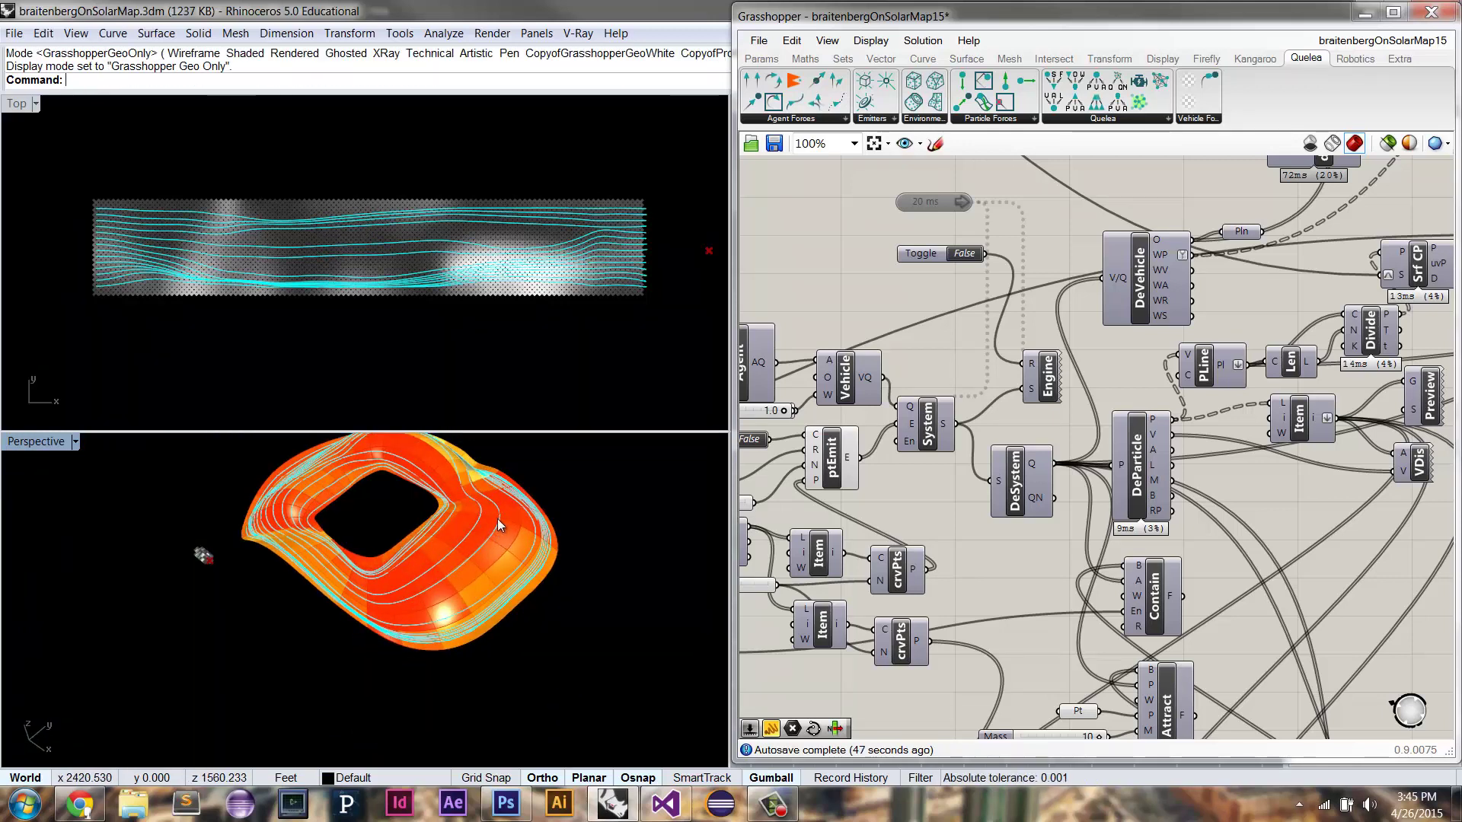
pyautogui.moveTo(451, 581); pyautogui.dragTo(483, 597, button='right')
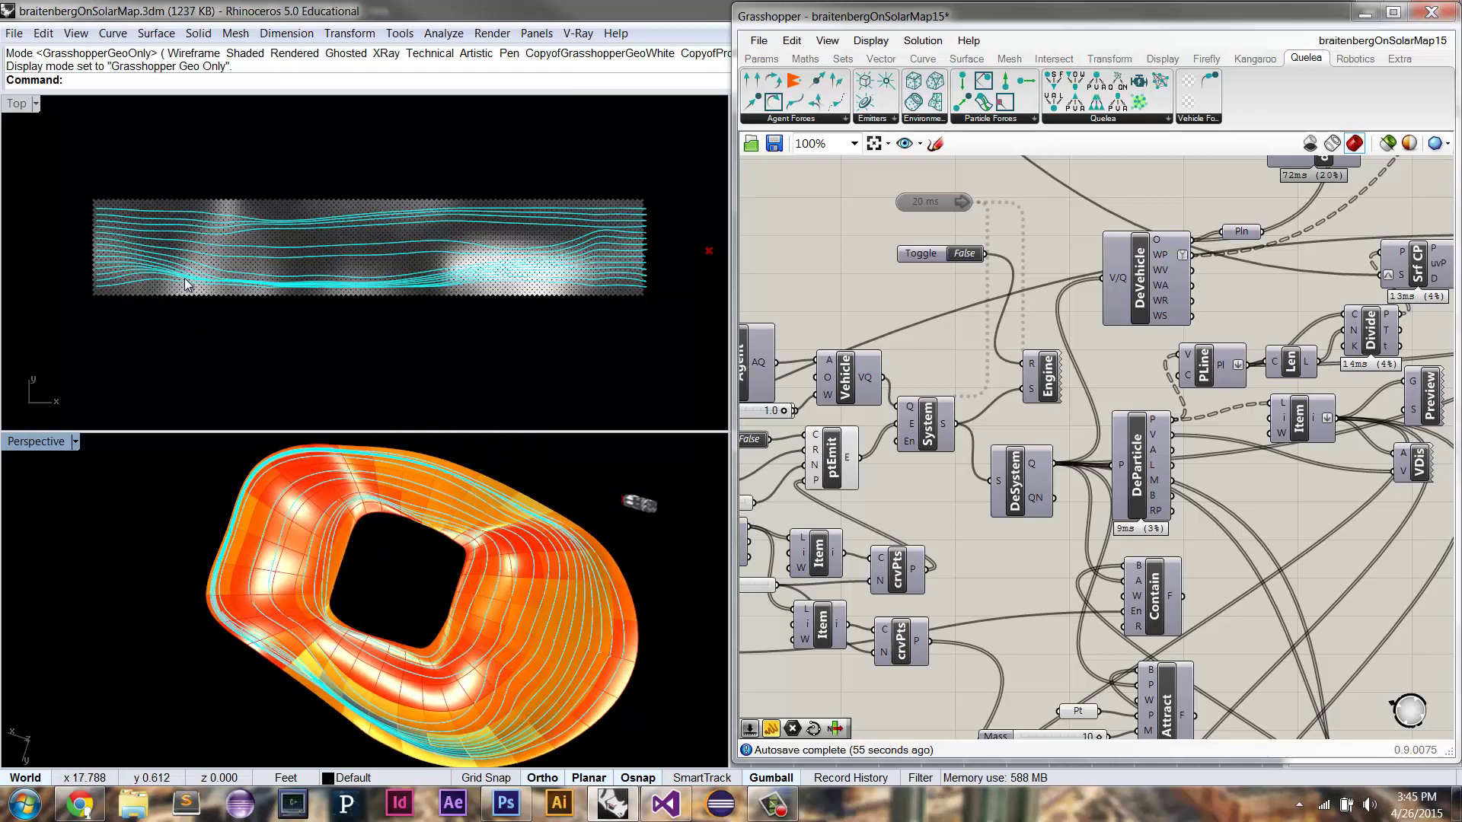
pyautogui.moveTo(546, 559); pyautogui.dragTo(500, 569, button='right')
pyautogui.scroll(5, 502, 567)
pyautogui.scroll(-5, 510, 607)
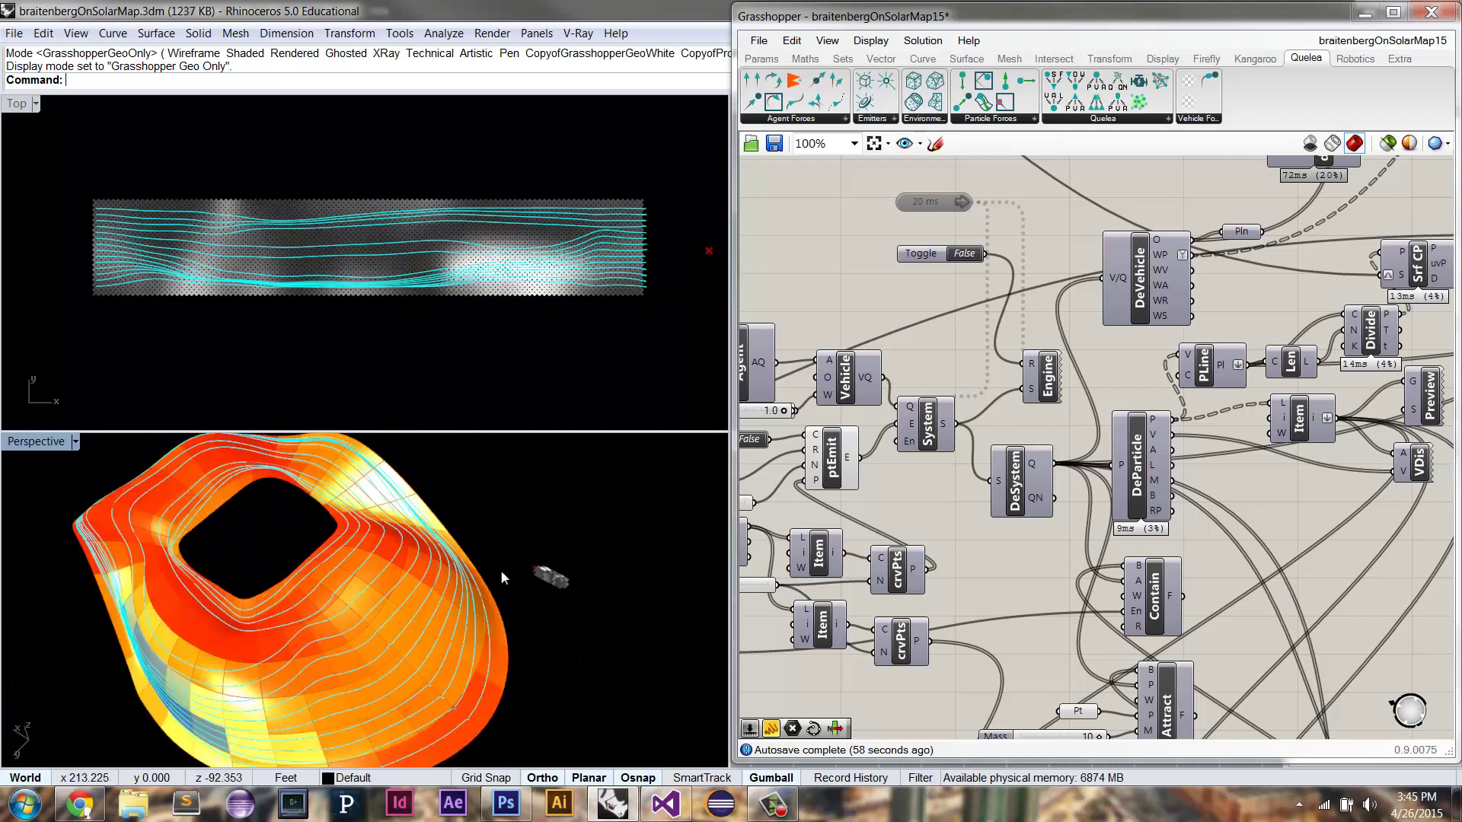
pyautogui.moveTo(375, 583)
pyautogui.mouseDown(button='right')
pyautogui.moveTo(448, 569)
pyautogui.moveTo(373, 560)
pyautogui.moveTo(402, 586)
pyautogui.moveTo(395, 531)
pyautogui.moveTo(396, 597)
pyautogui.moveTo(375, 571)
pyautogui.moveTo(390, 572)
pyautogui.mouseUp(button='right')
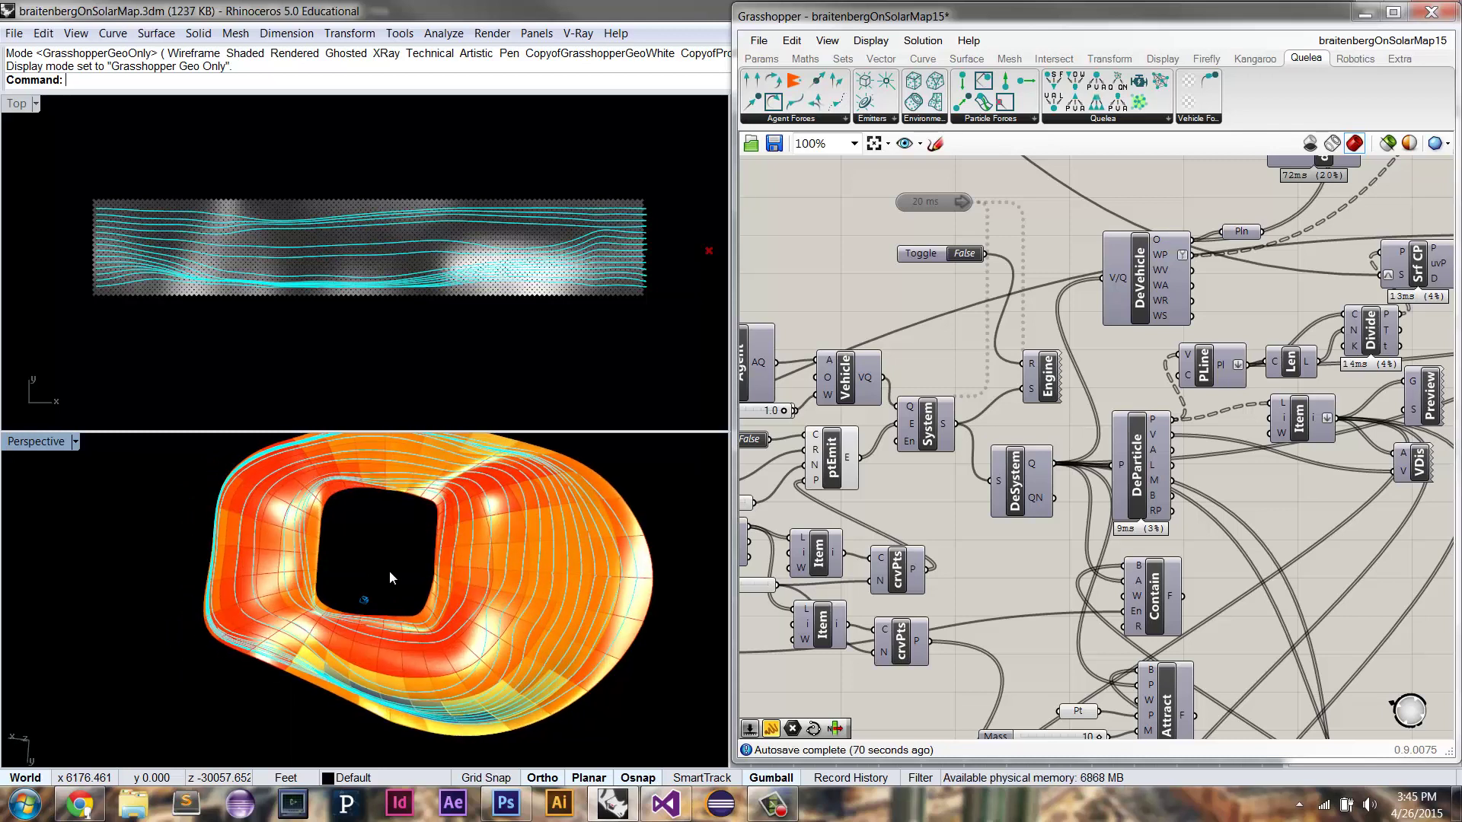
pyautogui.moveTo(381, 570)
pyautogui.mouseDown(button='right')
pyautogui.moveTo(392, 596)
pyautogui.moveTo(389, 573)
pyautogui.moveTo(398, 581)
pyautogui.moveTo(375, 572)
pyautogui.mouseUp(button='right')
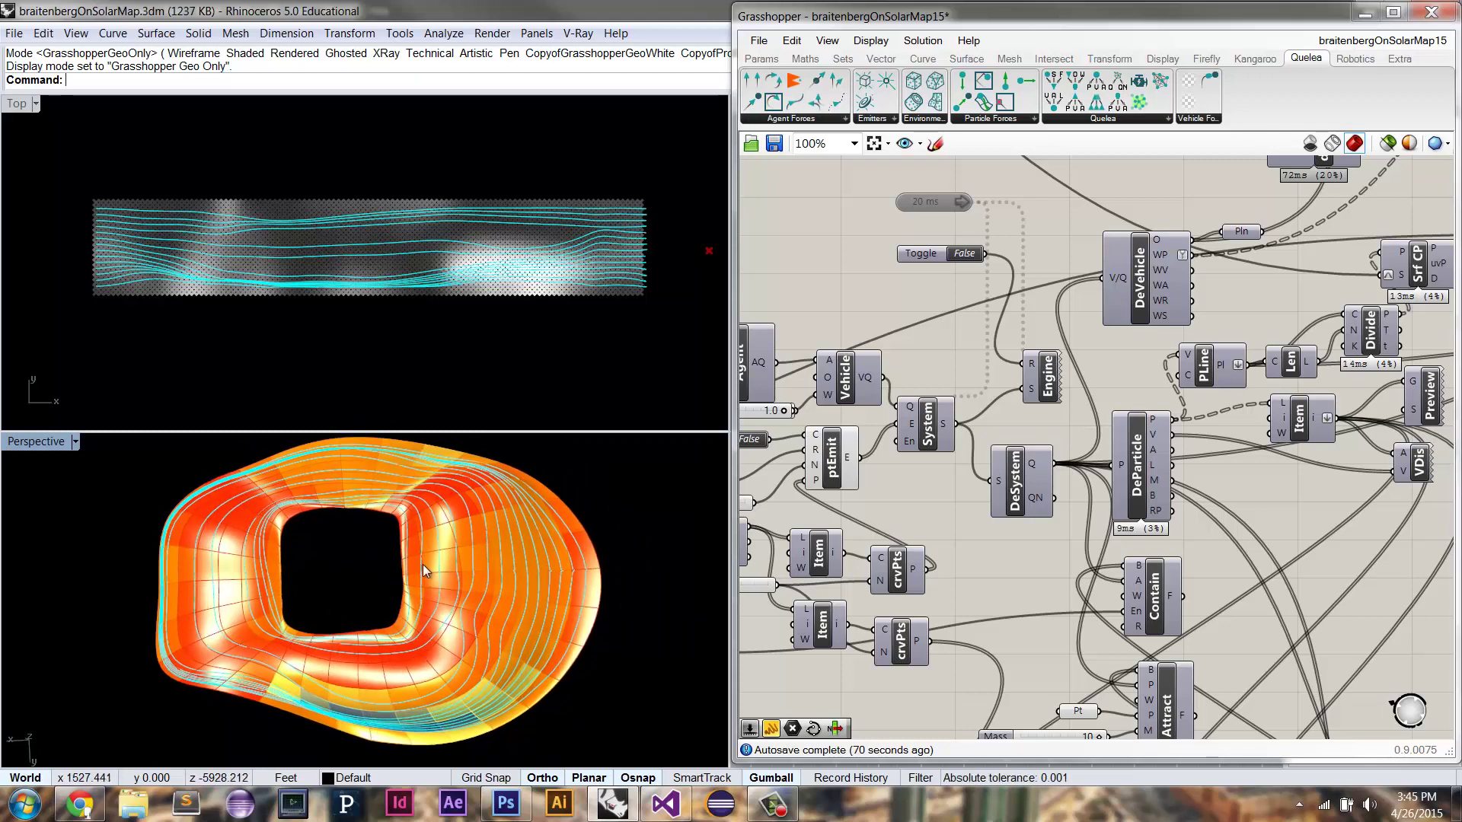
# Step: Restart the 20 ms timer and clear the vehicle trails by setting the Engine's reset toggle to True
pyautogui.doubleClick(956, 202)
pyautogui.click(967, 256)
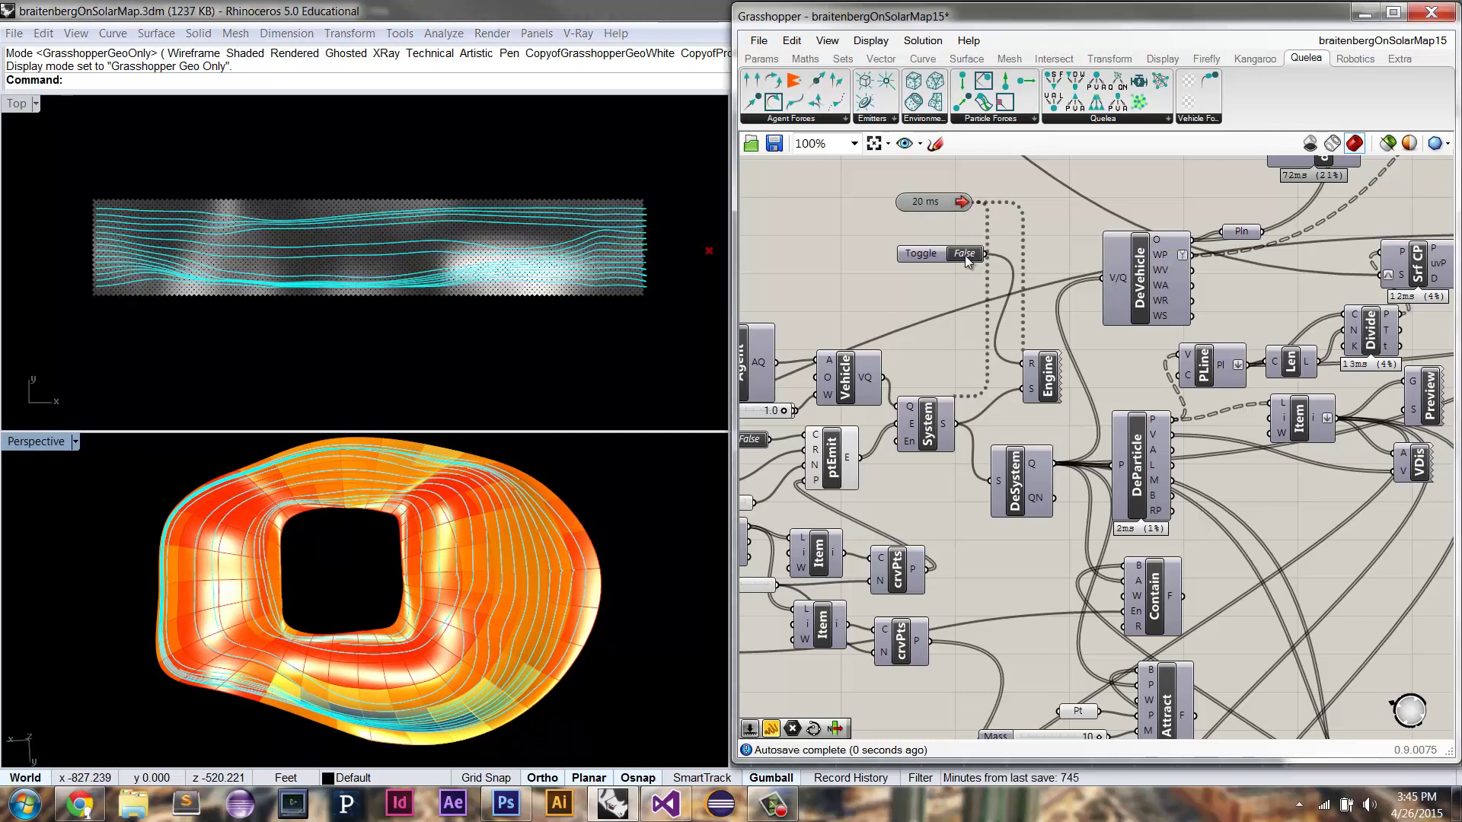
pyautogui.click(966, 255)
# Step: Turn on the preview of the flat subdivided surface's gradient-coloured panels so they show in the Top viewport
pyautogui.scroll(-4, 944, 335)
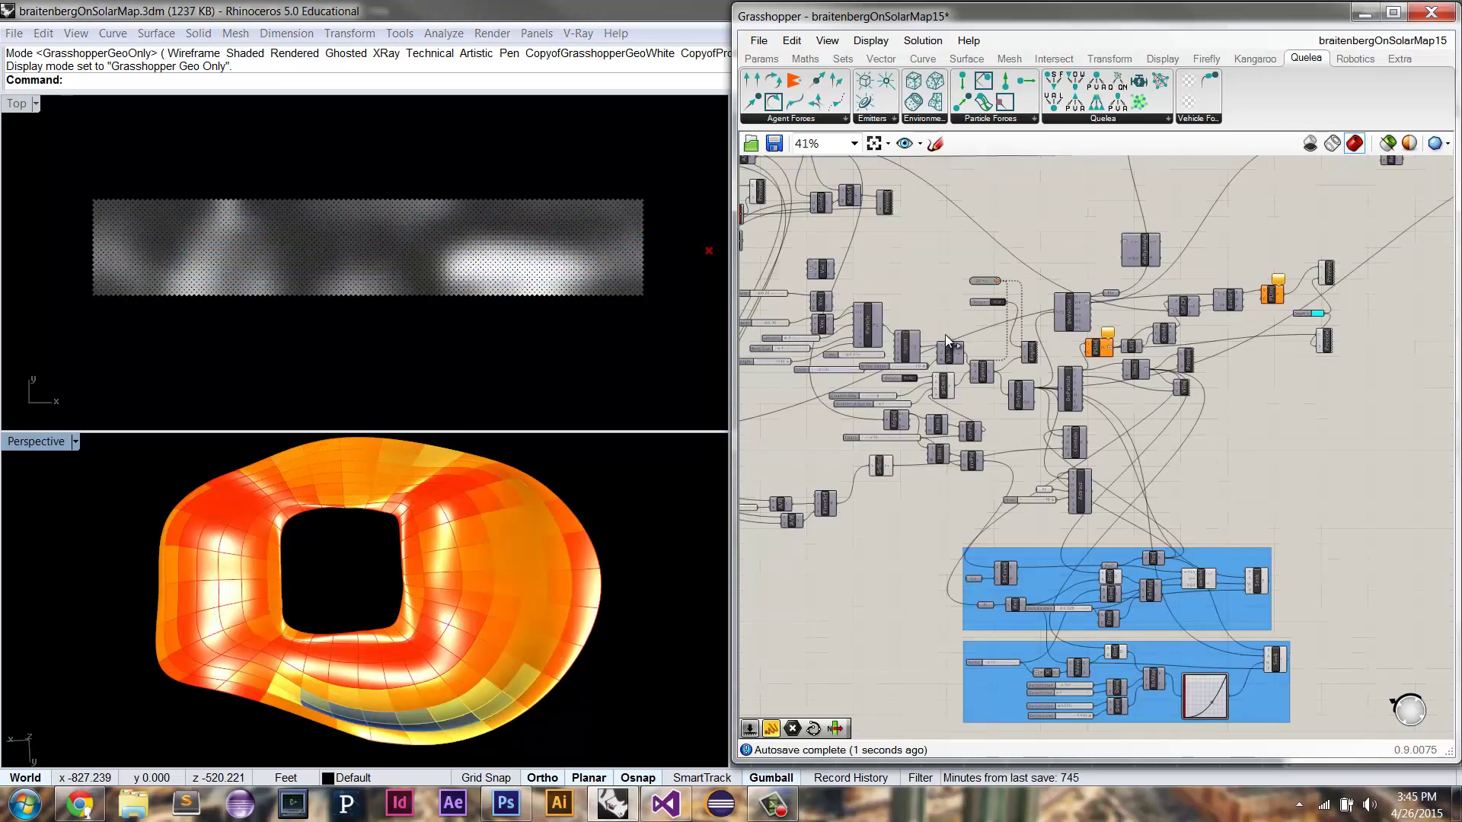
pyautogui.scroll(-2, 944, 336)
pyautogui.moveTo(872, 326); pyautogui.dragTo(944, 338, button='right')
pyautogui.scroll(4, 958, 288)
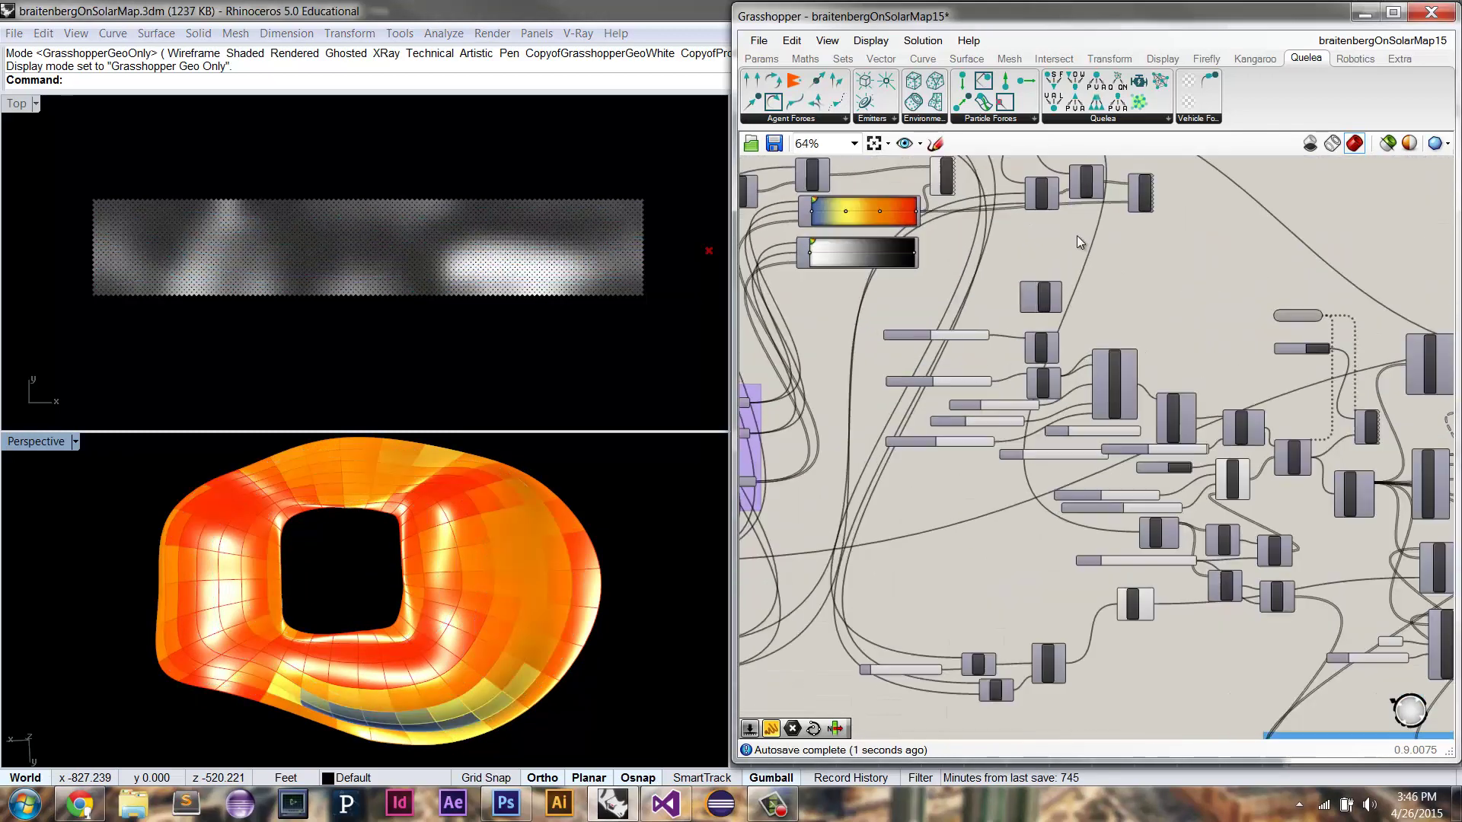
pyautogui.scroll(1, 1137, 191)
pyautogui.rightClick(1138, 191)
pyautogui.rightClick(1186, 176)
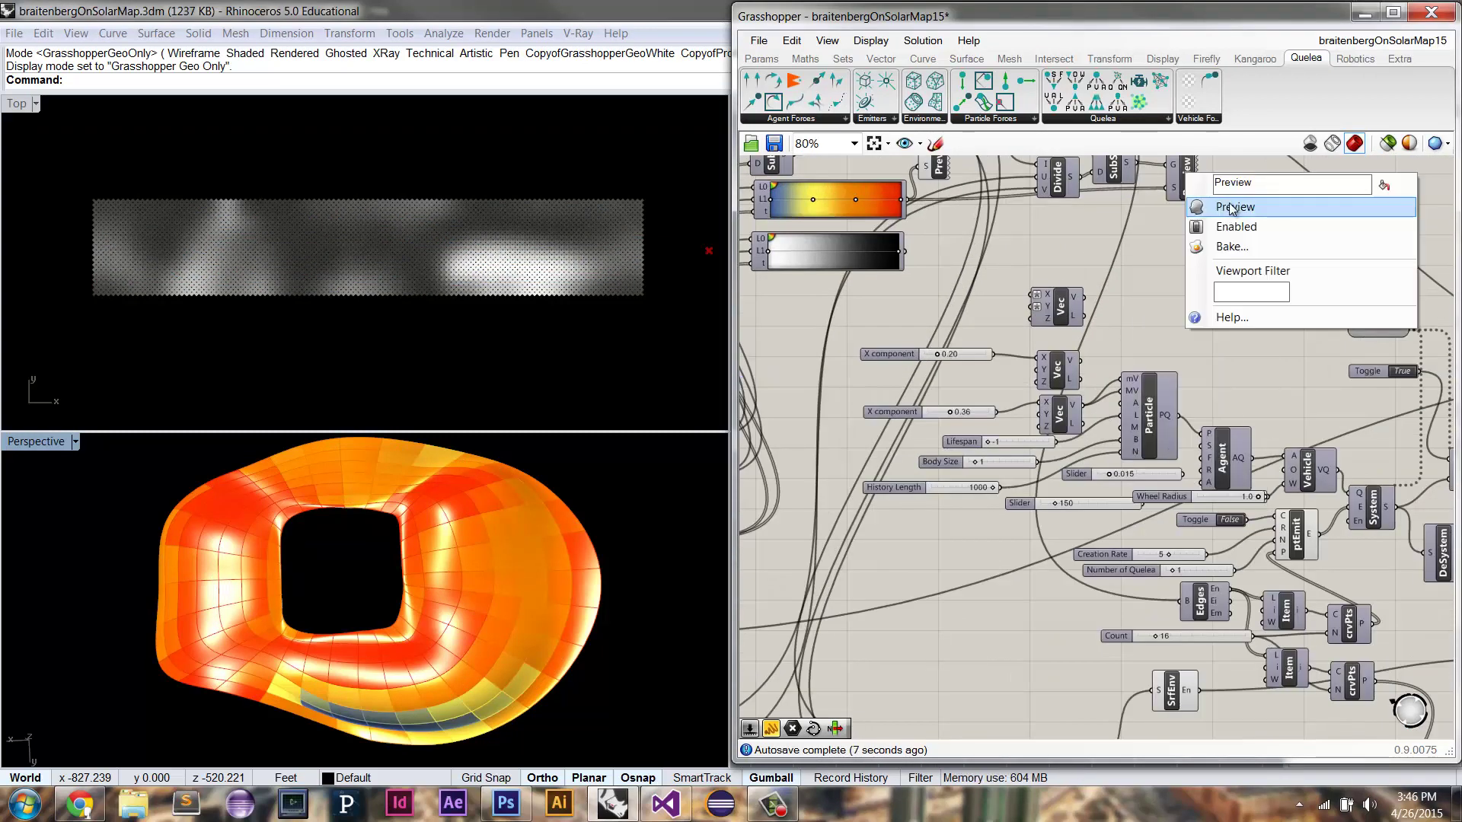
pyautogui.click(1231, 207)
# Step: Turn off the custom preview component that draws the grayscale bitmap point grid
pyautogui.scroll(-5, 954, 356)
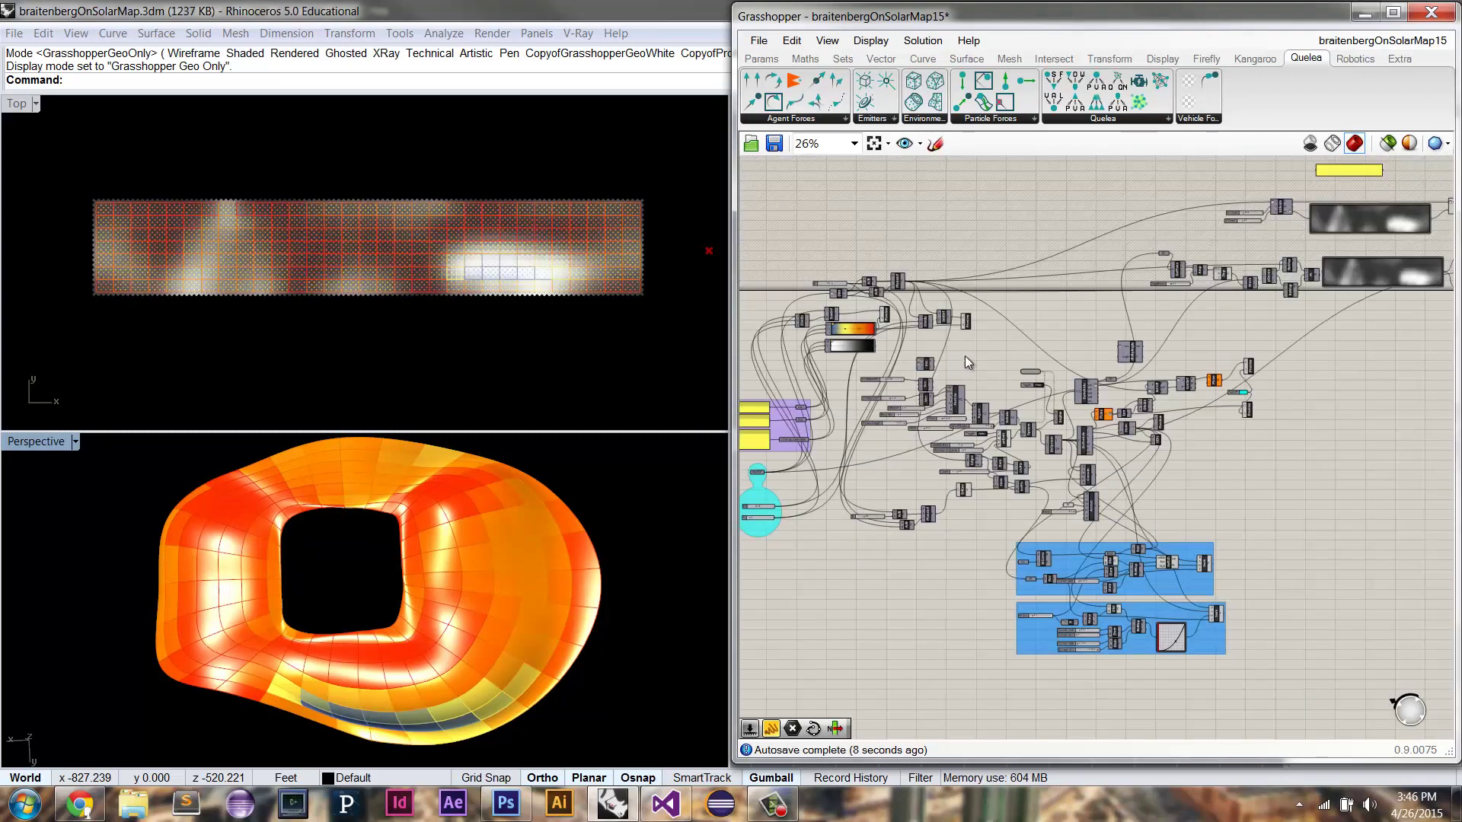
pyautogui.scroll(2, 1363, 233)
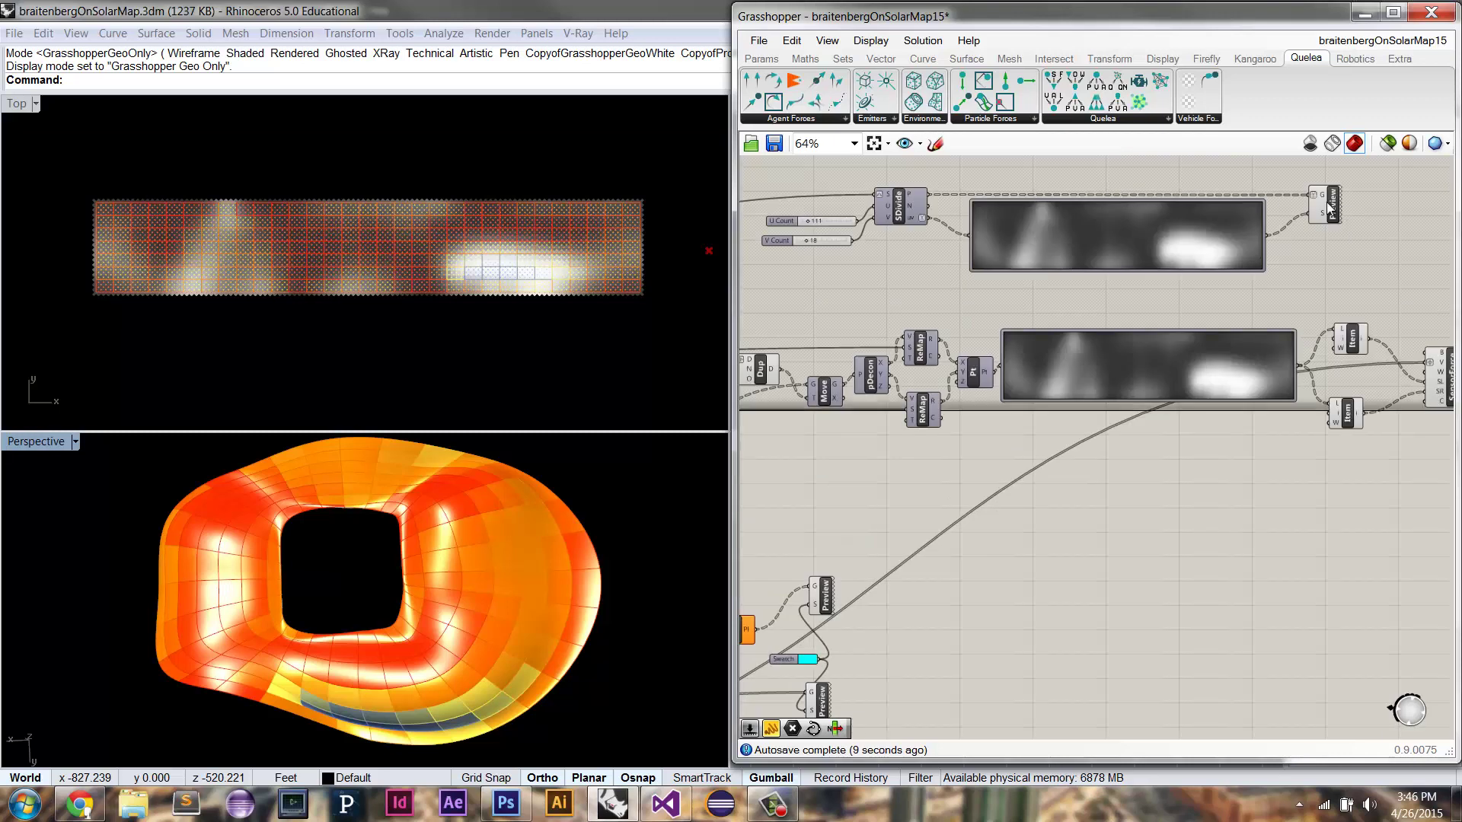
pyautogui.rightClick(1331, 202)
pyautogui.click(1322, 265)
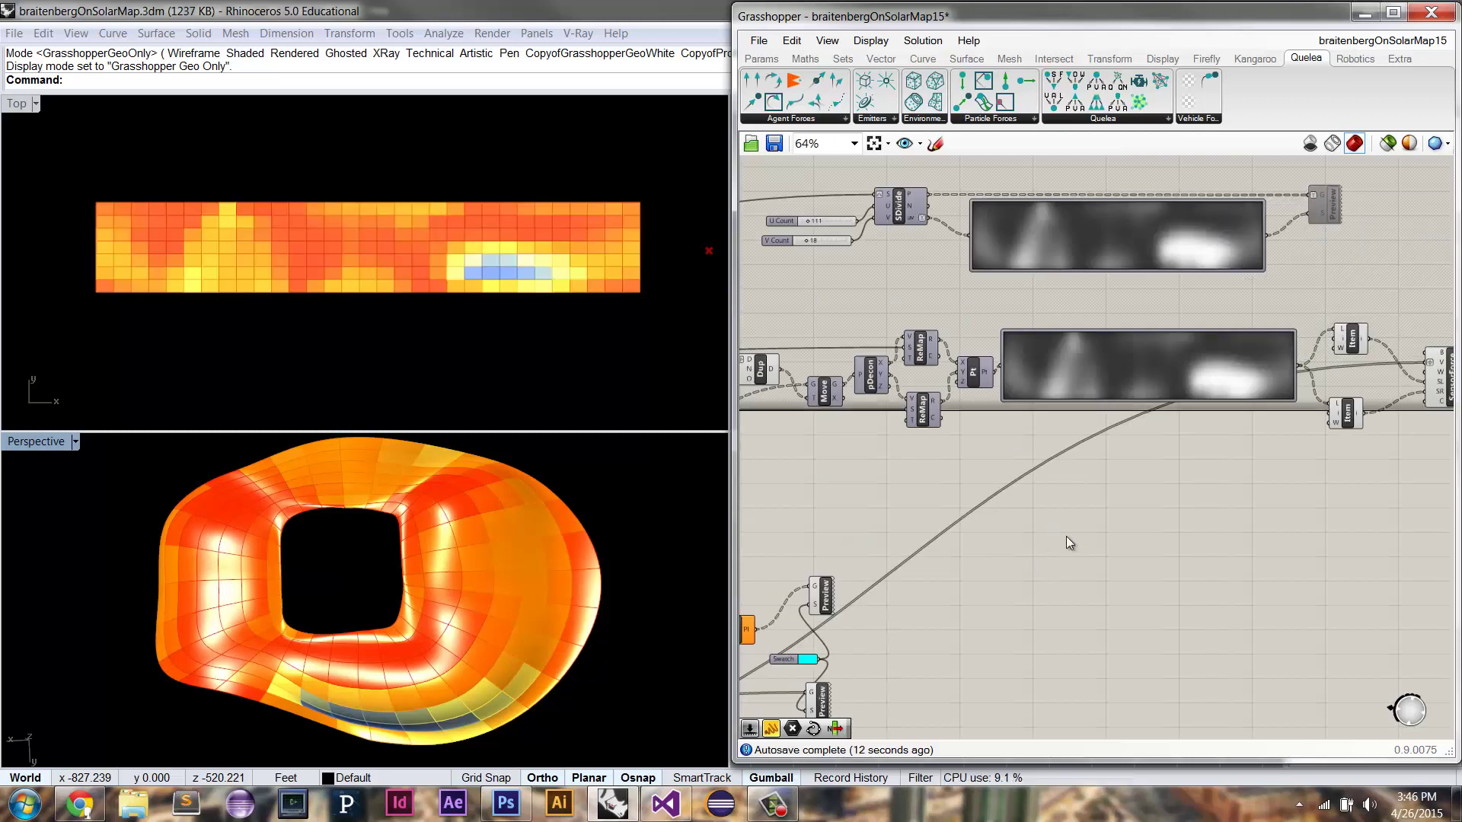
# Step: Set the Engine's reset toggle to False to trace new vehicle trails over the coloured panels, and disable the 20 ms timer
pyautogui.moveTo(1053, 530); pyautogui.dragTo(1124, 483, button='right')
pyautogui.scroll(-1, 1123, 483)
pyautogui.moveTo(1066, 522); pyautogui.dragTo(1182, 373, button='right')
pyautogui.scroll(2, 490, 251)
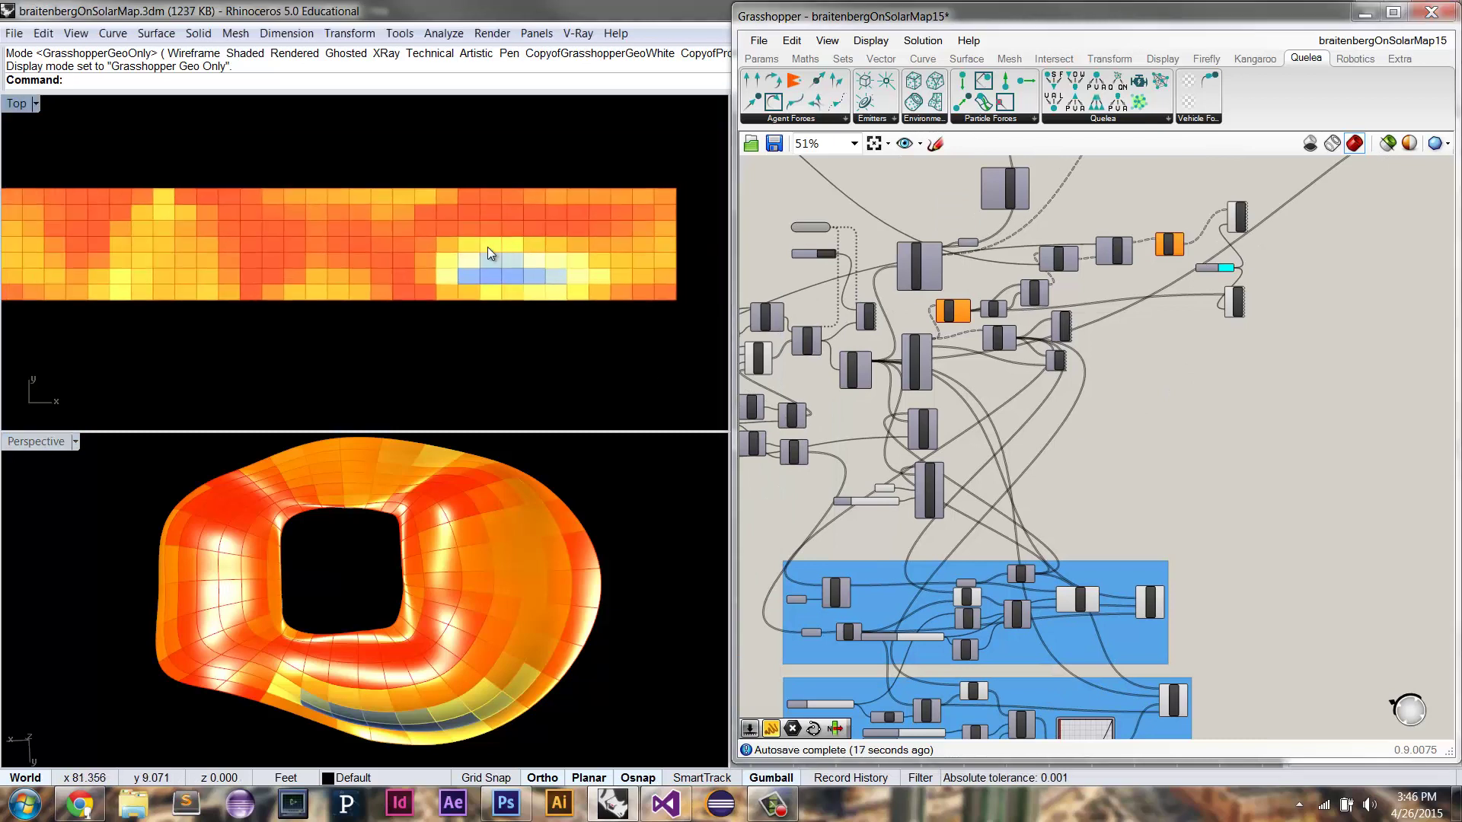
pyautogui.moveTo(488, 247); pyautogui.dragTo(462, 249, button='right')
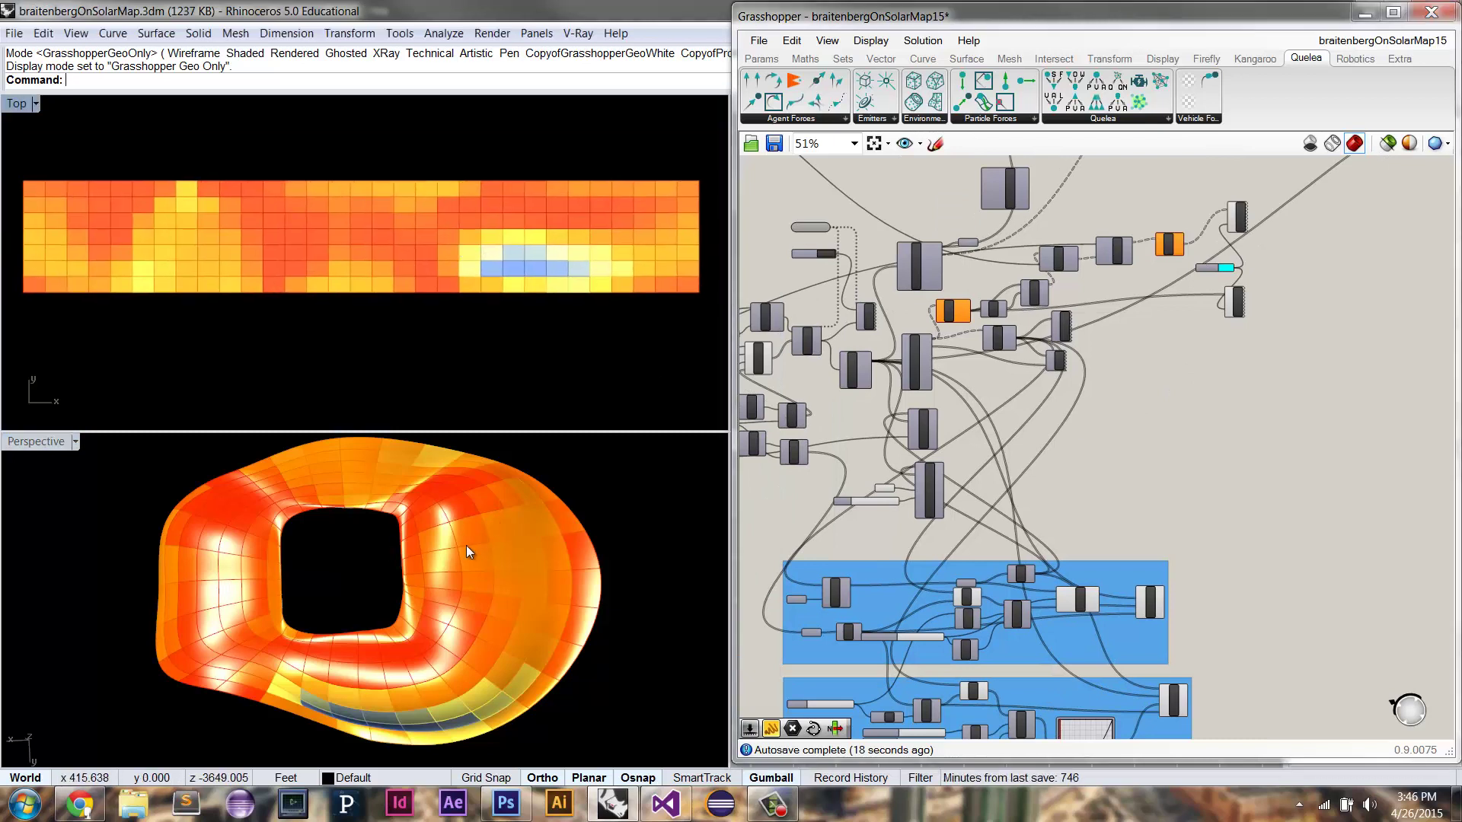
pyautogui.click(931, 426)
pyautogui.moveTo(833, 409); pyautogui.dragTo(990, 409, button='right')
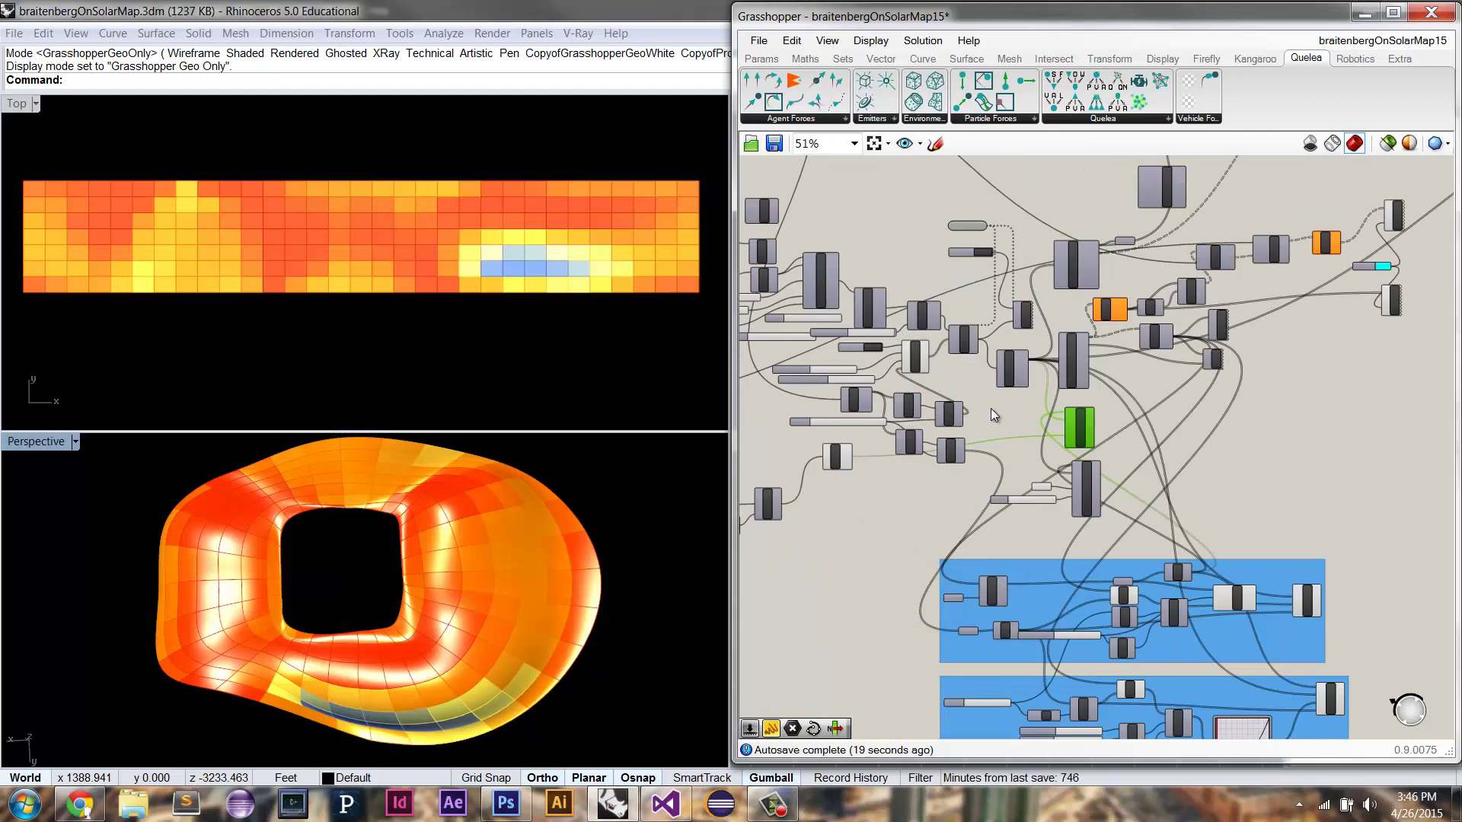
pyautogui.scroll(3, 979, 255)
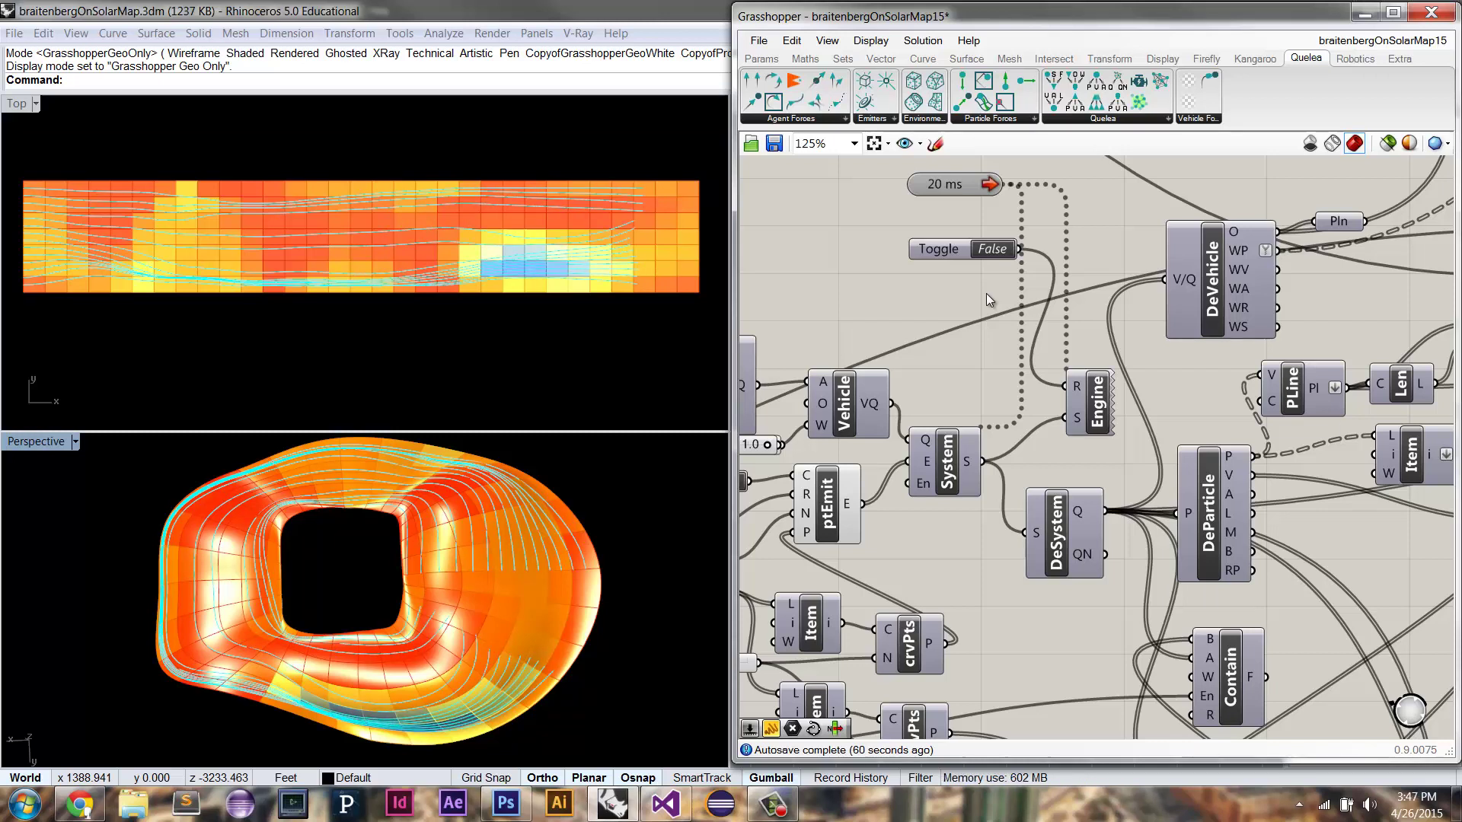
pyautogui.click(959, 188)
pyautogui.hotkey('ctrl', 'e')
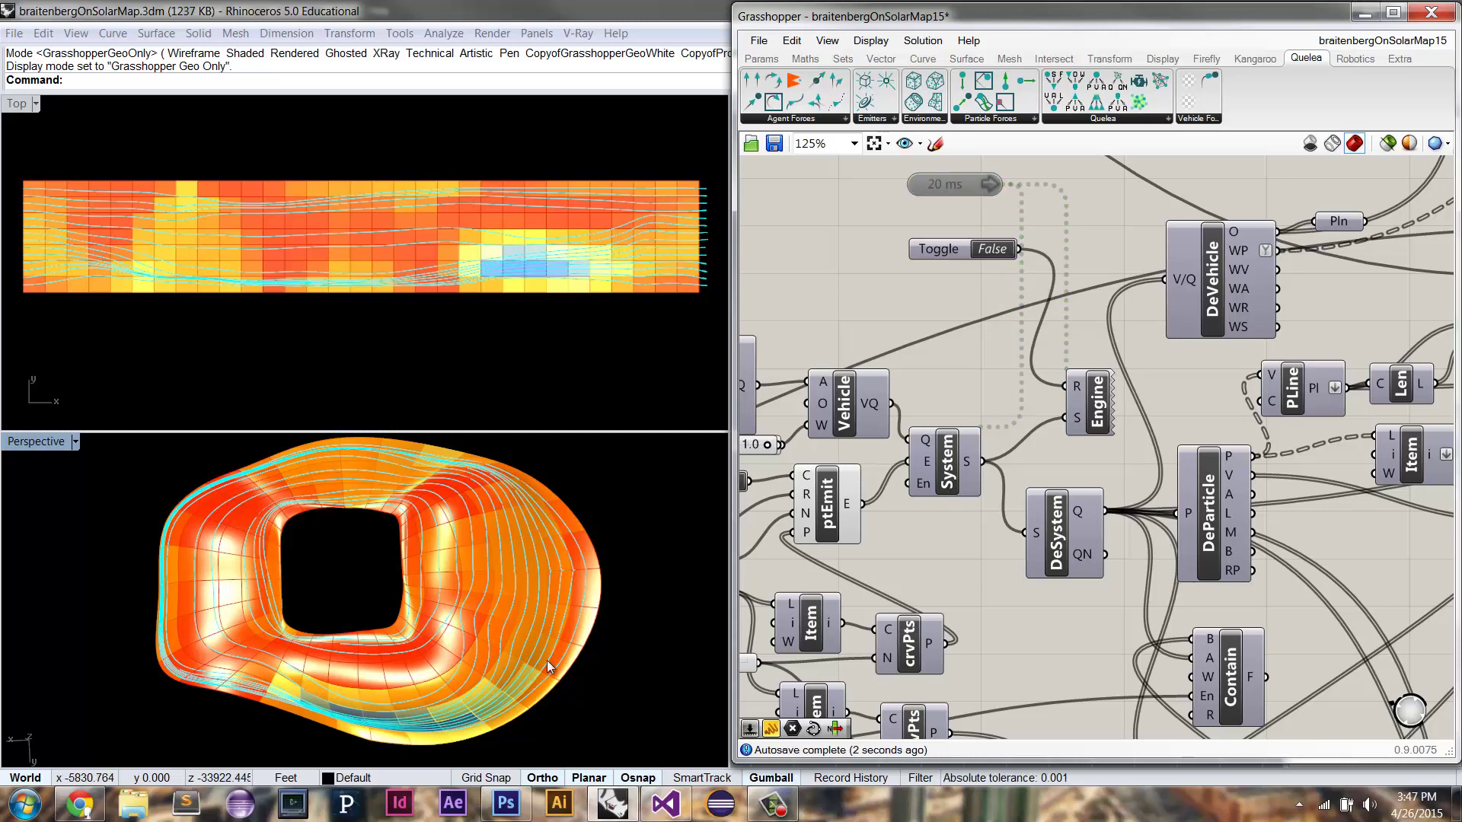
# Step: Examine from several angles how the new trails run across the coloured EcoSkin panels in the Perspective viewport
pyautogui.moveTo(469, 675); pyautogui.dragTo(396, 614, button='right')
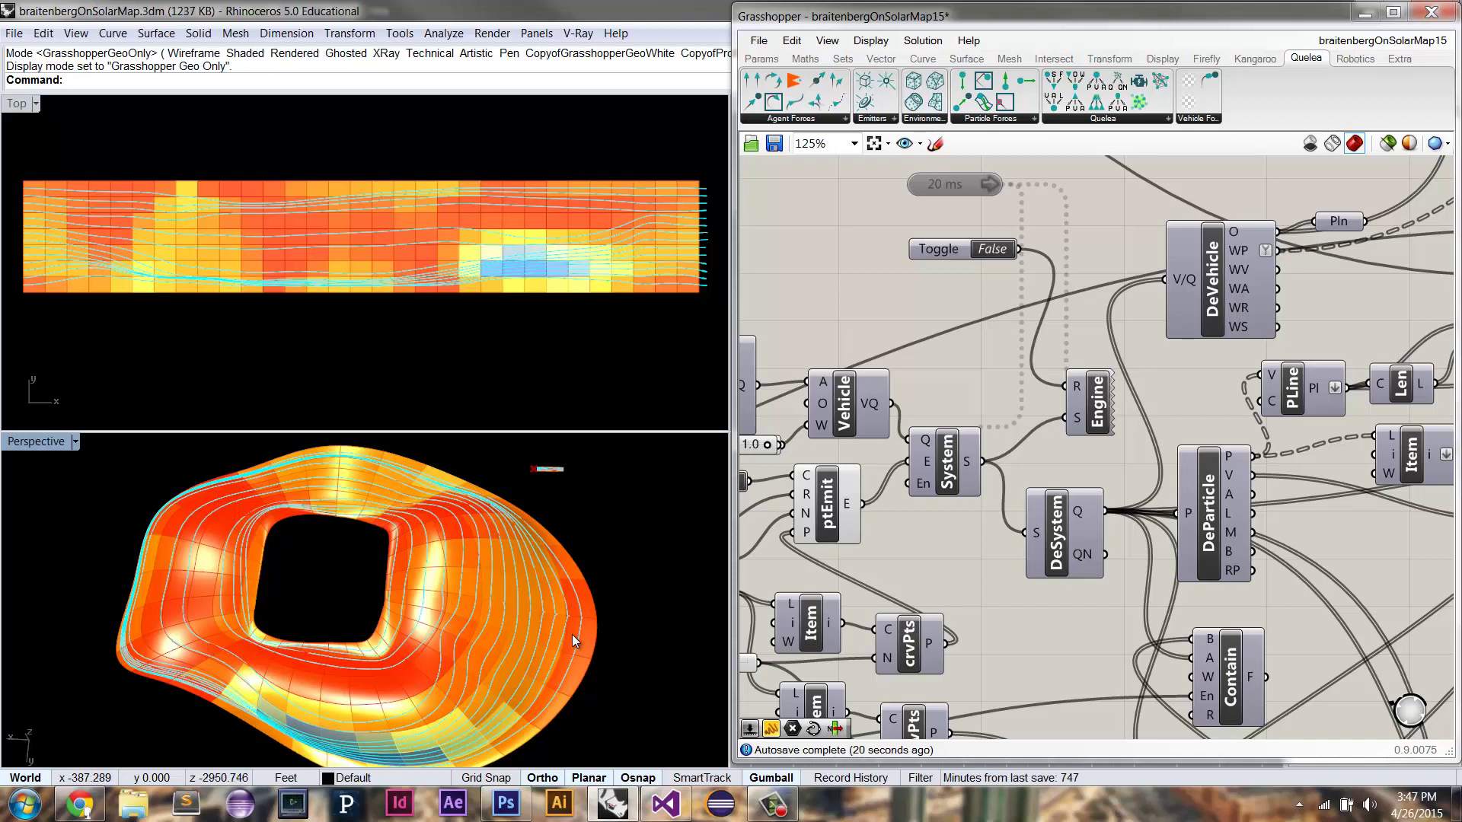
pyautogui.moveTo(454, 643); pyautogui.dragTo(408, 604, button='right')
pyautogui.keyDown('shift'); pyautogui.moveTo(317, 592); pyautogui.dragTo(320, 596, button='right'); pyautogui.keyUp('shift')
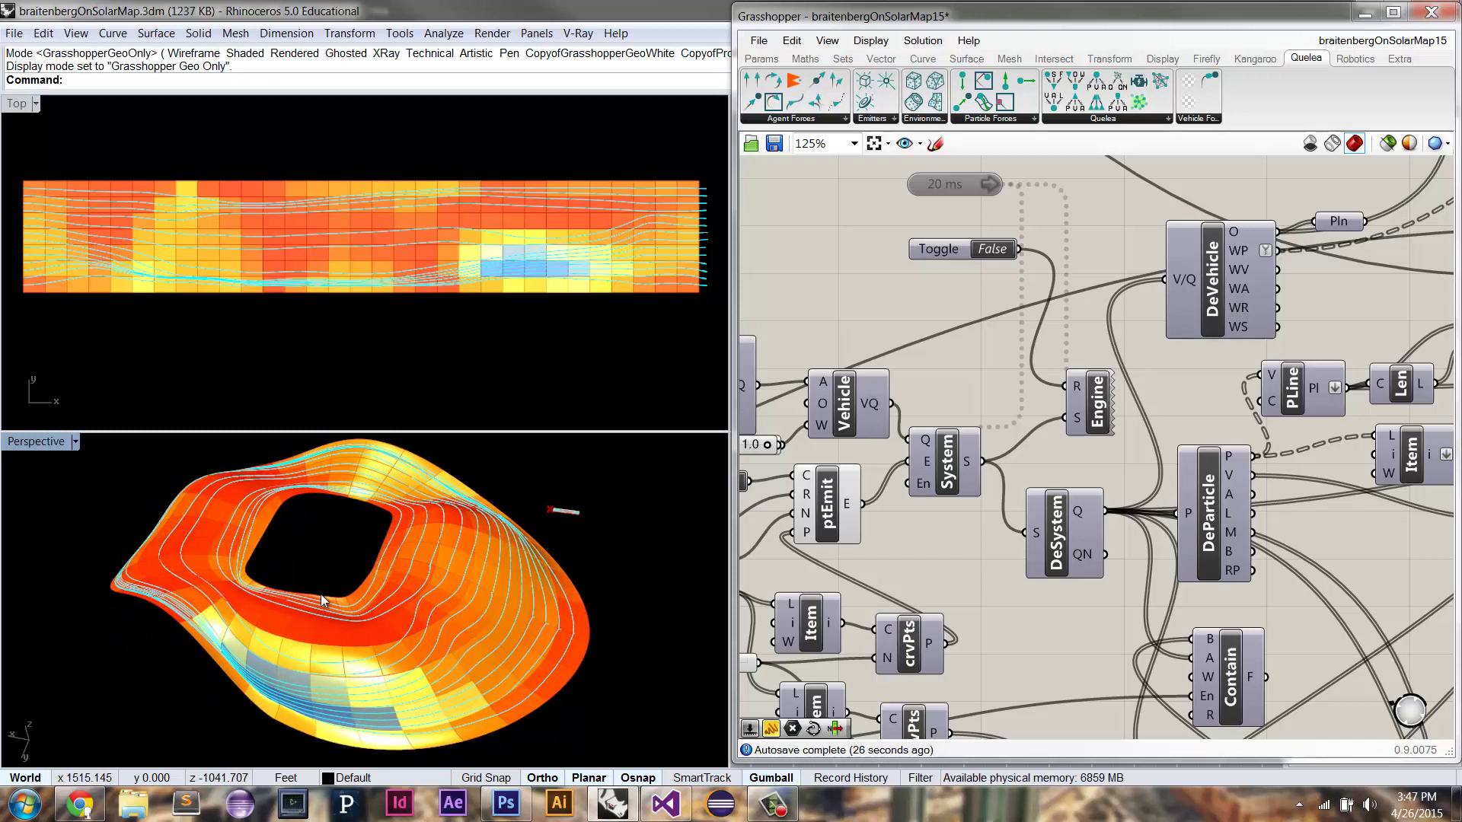